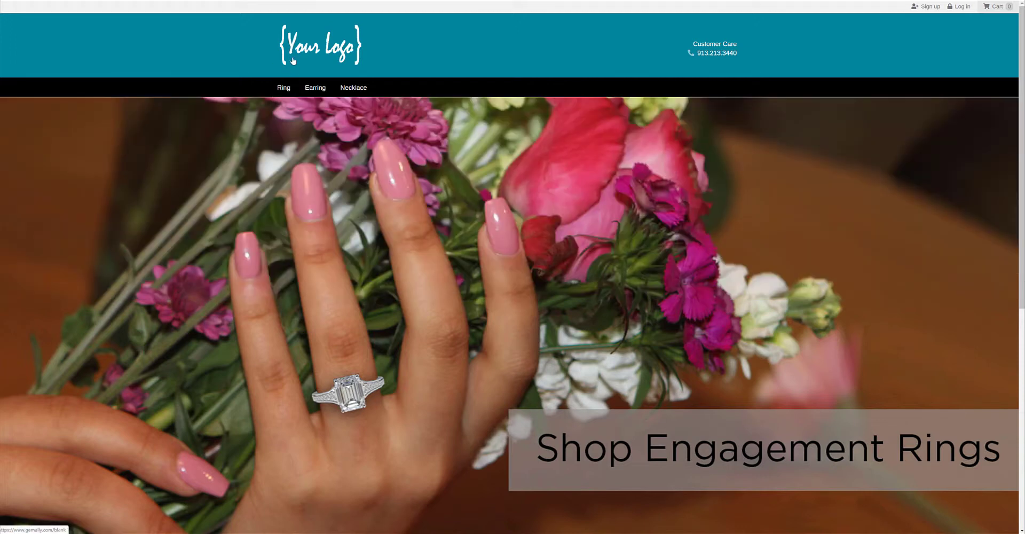
# Look over the jewelry store's home page and the Necklace and Ring shopping options
pyautogui.scroll(-7, 561, 283)
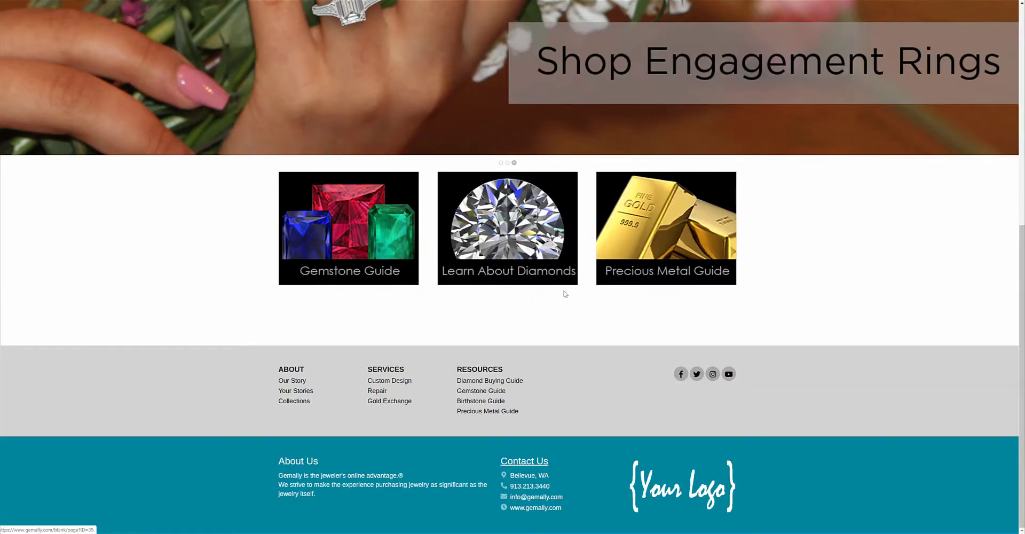
pyautogui.scroll(3, 566, 294)
pyautogui.scroll(5, 569, 312)
pyautogui.moveTo(354, 88)
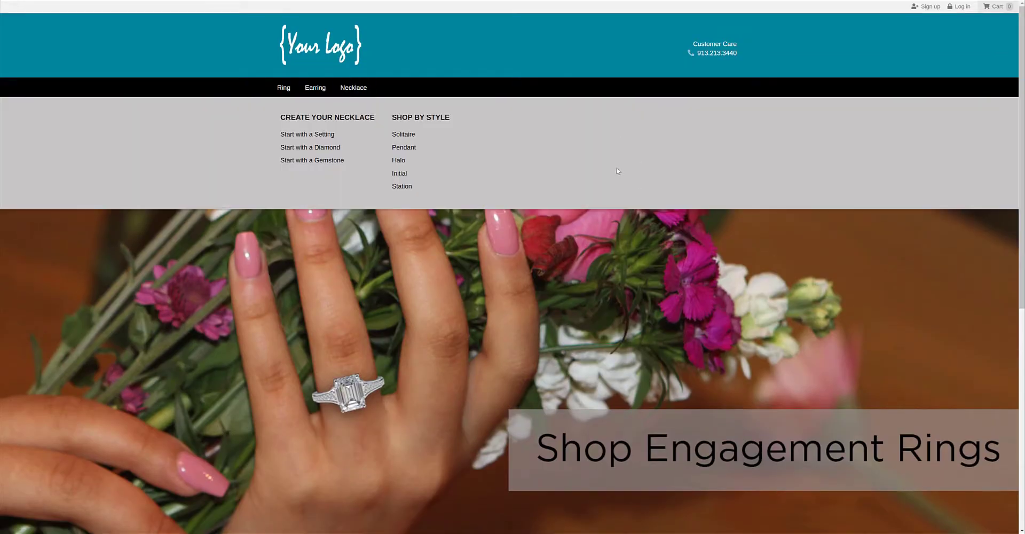
pyautogui.moveTo(282, 92)
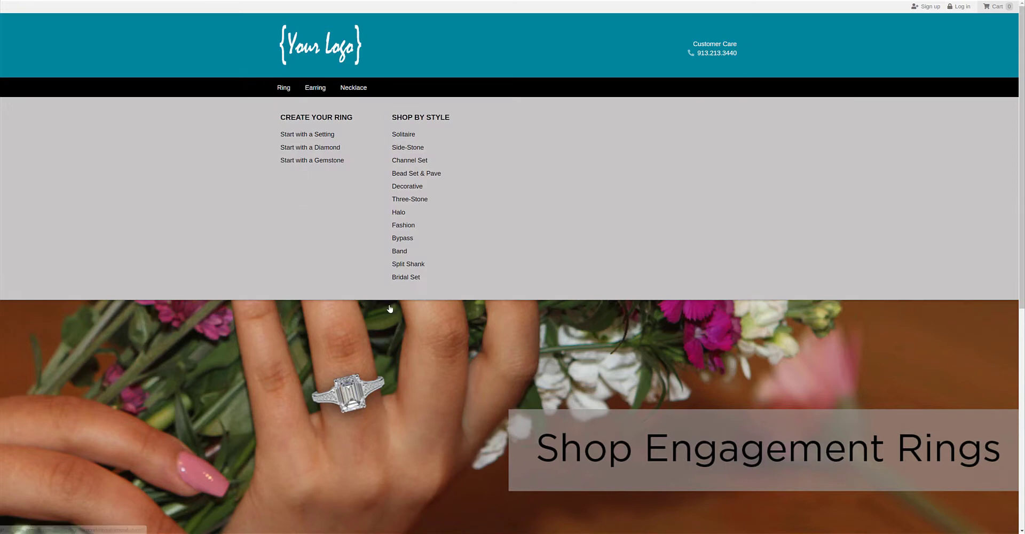
# Open the Custom Design service page and look through it to the end
pyautogui.scroll(-7, 390, 342)
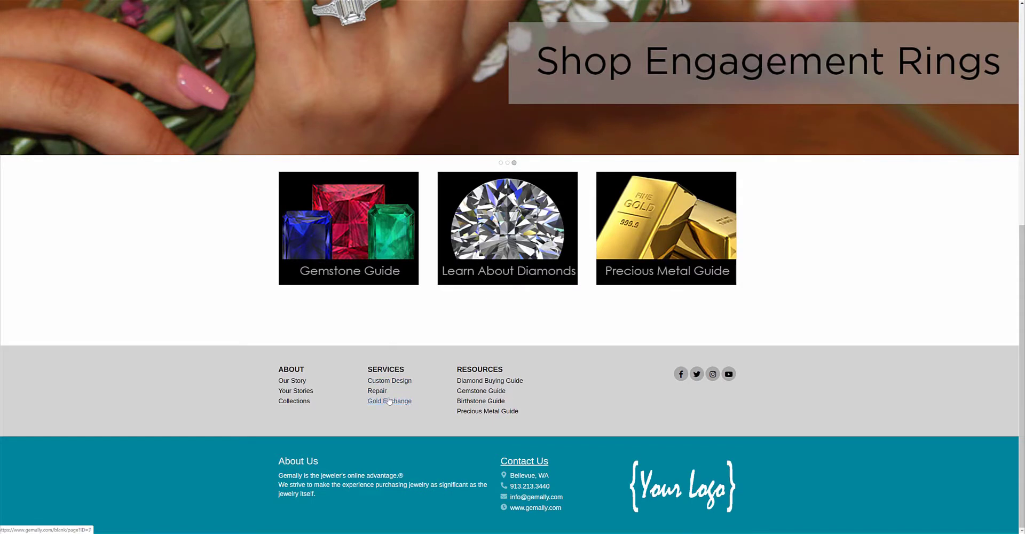
pyautogui.click(390, 381)
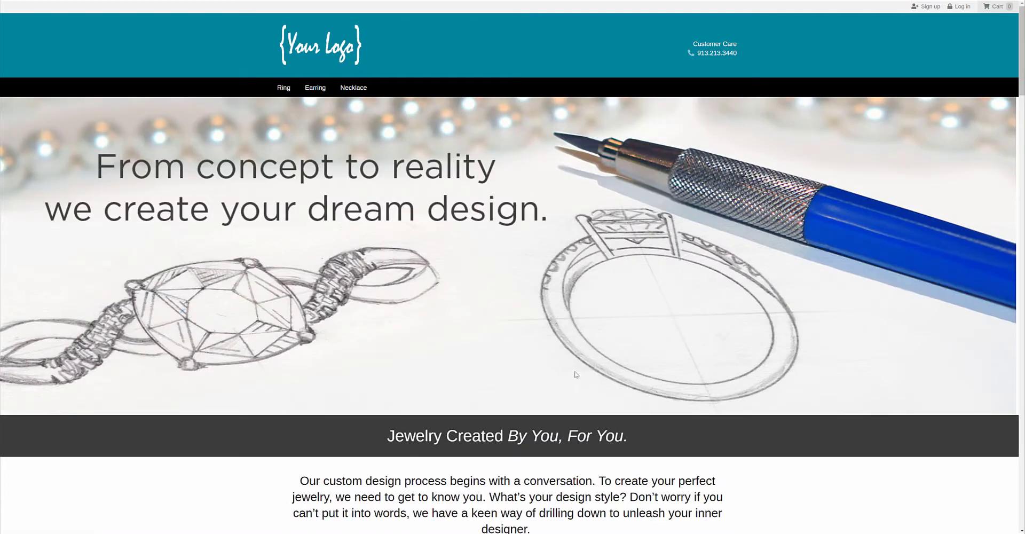
pyautogui.scroll(-15, 574, 374)
pyautogui.scroll(-20, 575, 374)
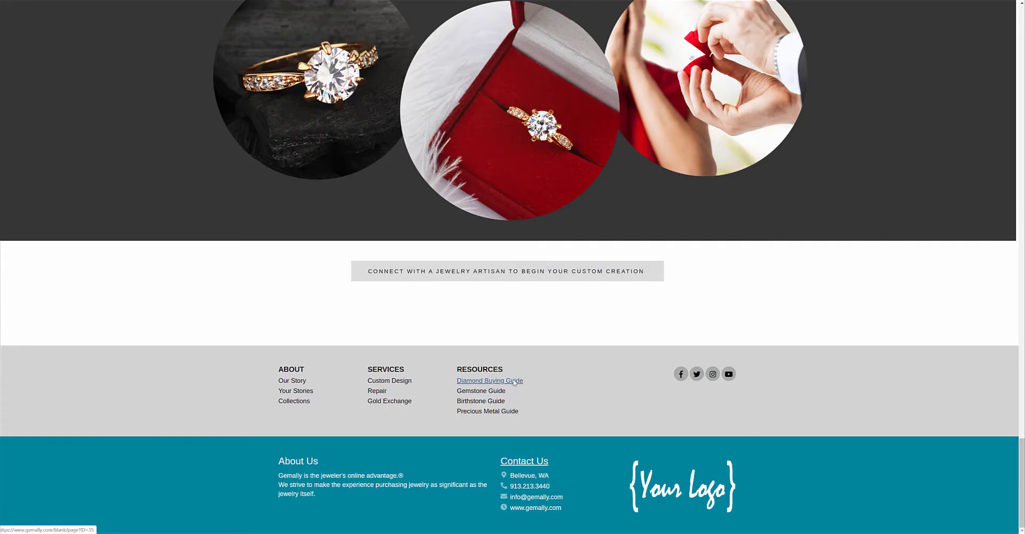
# Open the Diamond Buying Guide and look through its sections on carat, cut, color, clarity and diamond anatomy
pyautogui.click(514, 380)
pyautogui.scroll(-20, 576, 378)
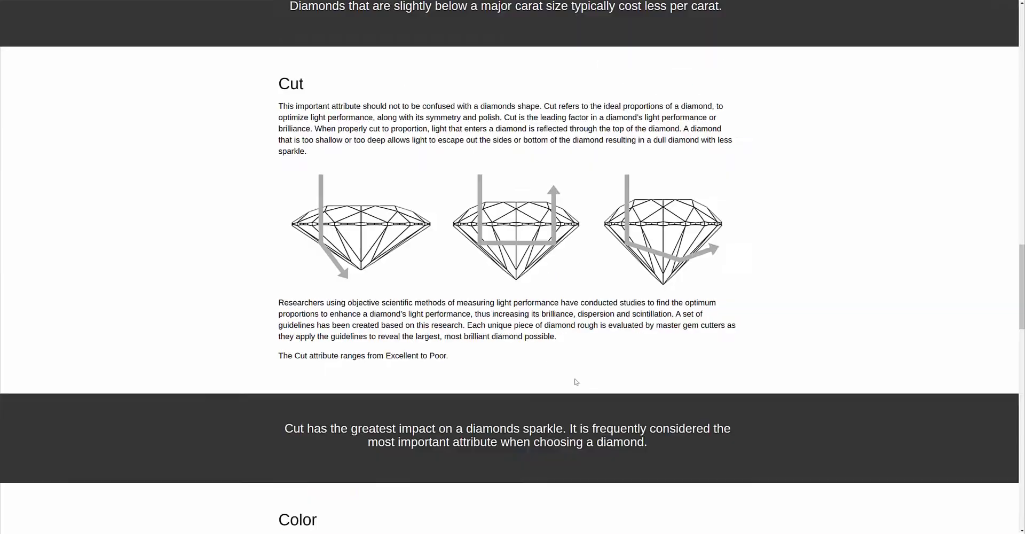
pyautogui.scroll(-14, 576, 382)
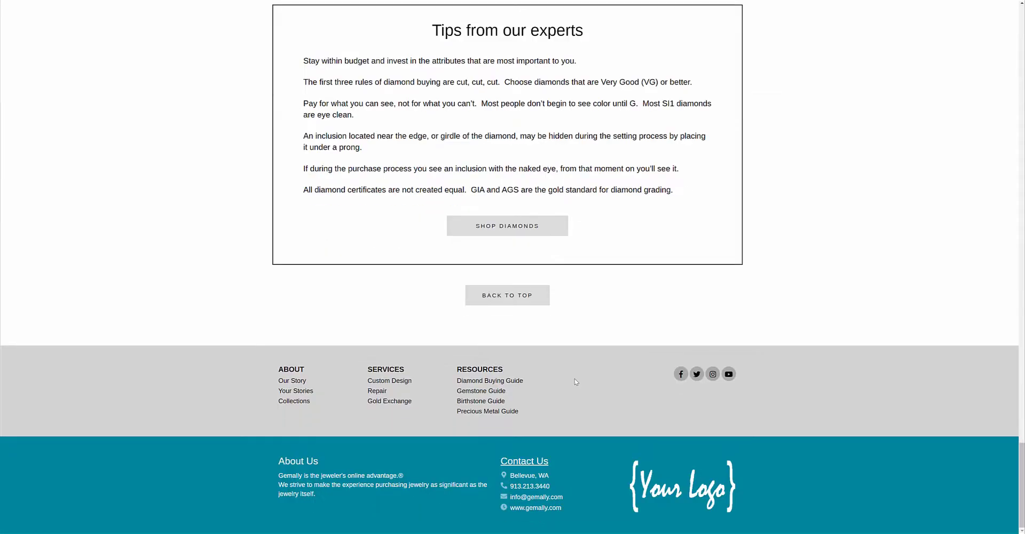
pyautogui.scroll(10, 574, 380)
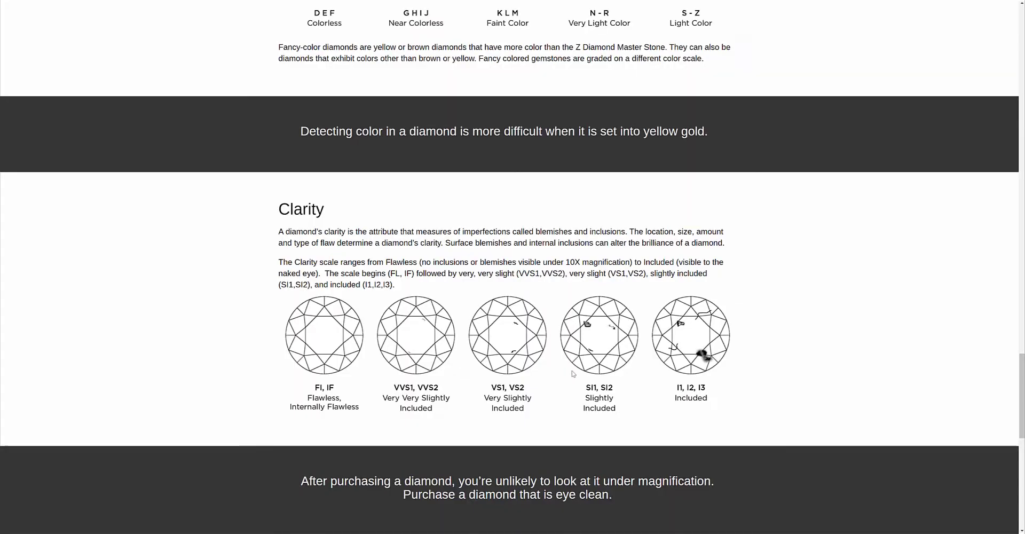
pyautogui.scroll(20, 585, 386)
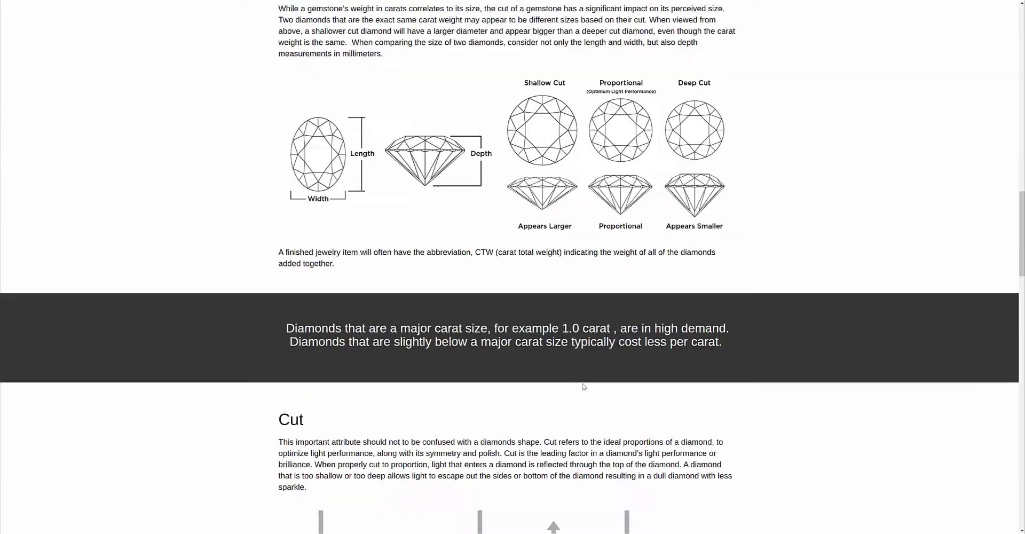
pyautogui.scroll(-3, 585, 386)
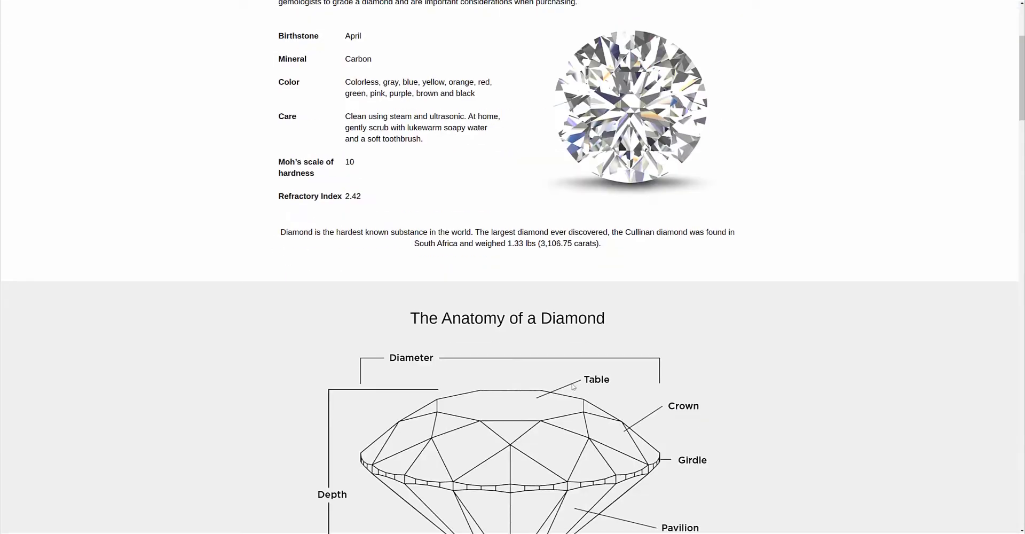
pyautogui.scroll(4, 575, 387)
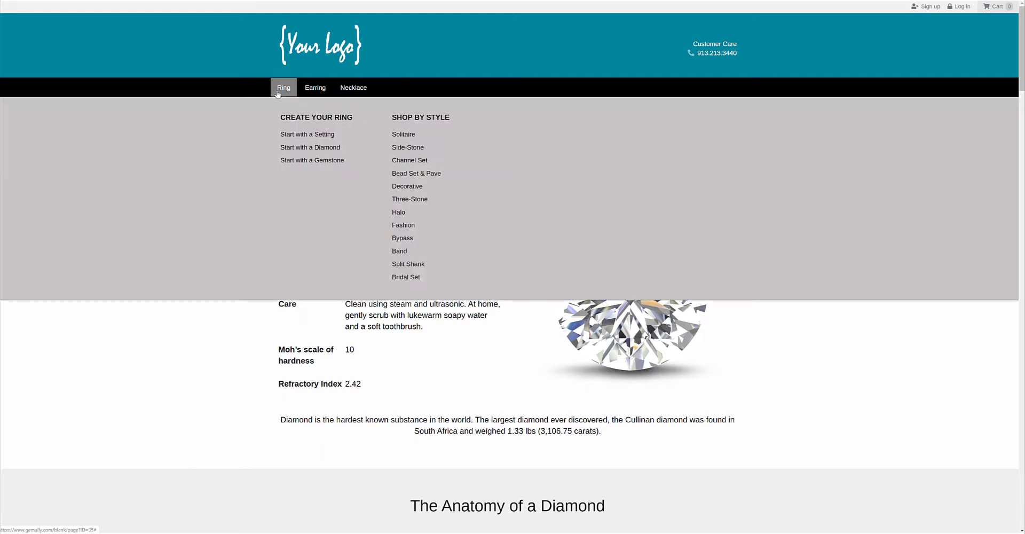
# Browse the Start with a Setting catalogs for rings and earrings
pyautogui.click(298, 138)
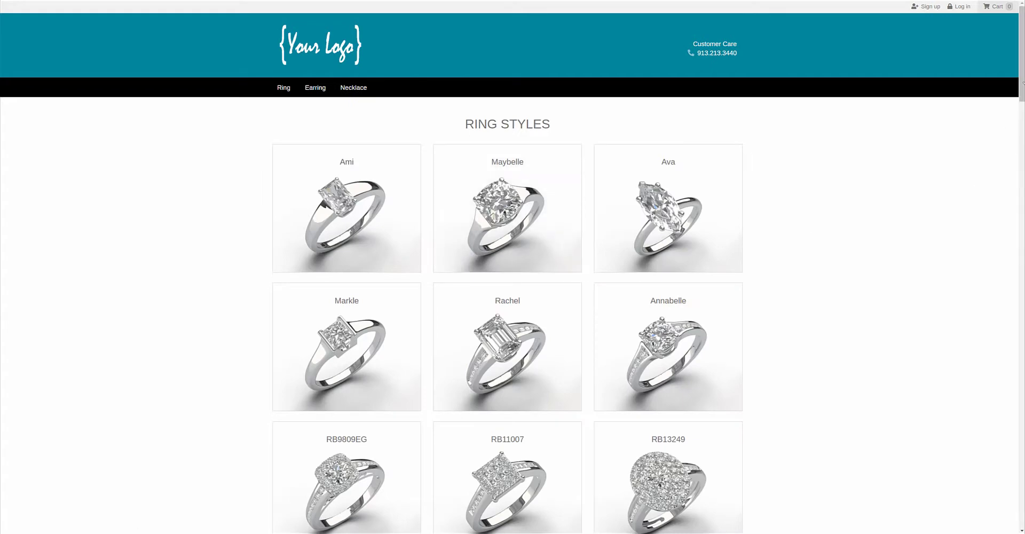
pyautogui.moveTo(1021, 42)
pyautogui.mouseDown()
pyautogui.moveTo(1021, 307)
pyautogui.moveTo(1021, 44)
pyautogui.mouseUp()
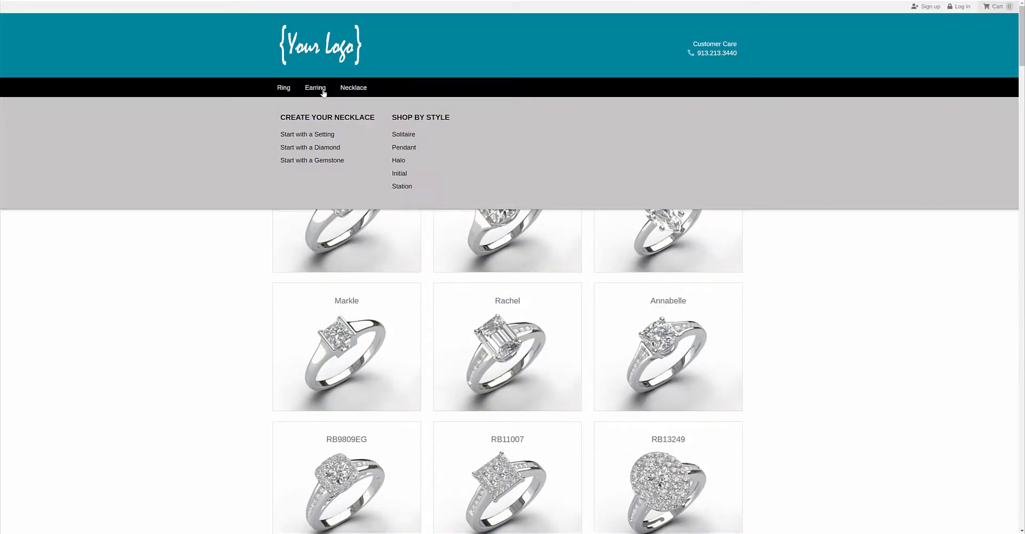
pyautogui.moveTo(315, 88)
pyautogui.click(308, 135)
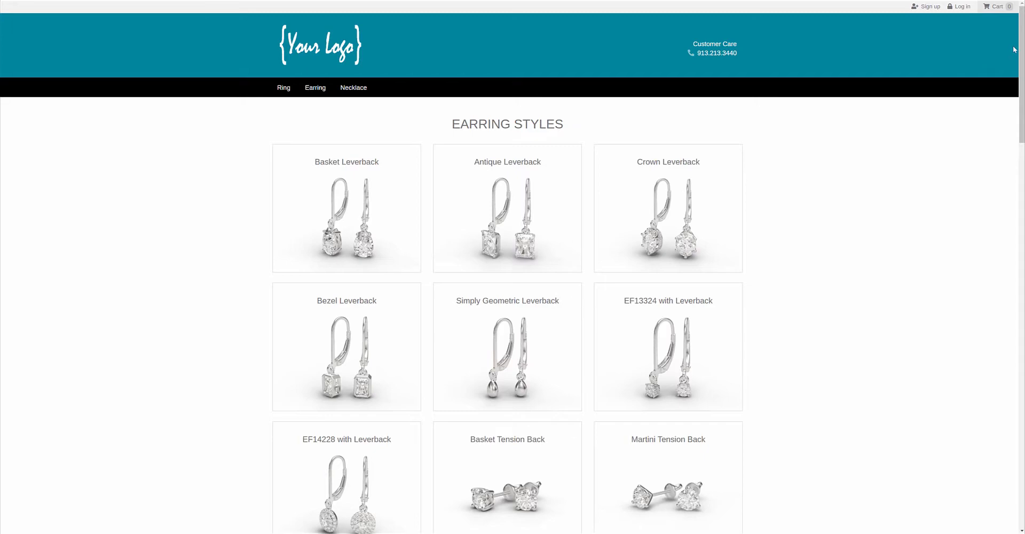
pyautogui.moveTo(1022, 60)
pyautogui.mouseDown()
pyautogui.moveTo(1023, 391)
pyautogui.moveTo(1007, 53)
pyautogui.mouseUp()
# Browse the Start with a Setting catalog for necklaces
pyautogui.moveTo(350, 90)
pyautogui.click(315, 136)
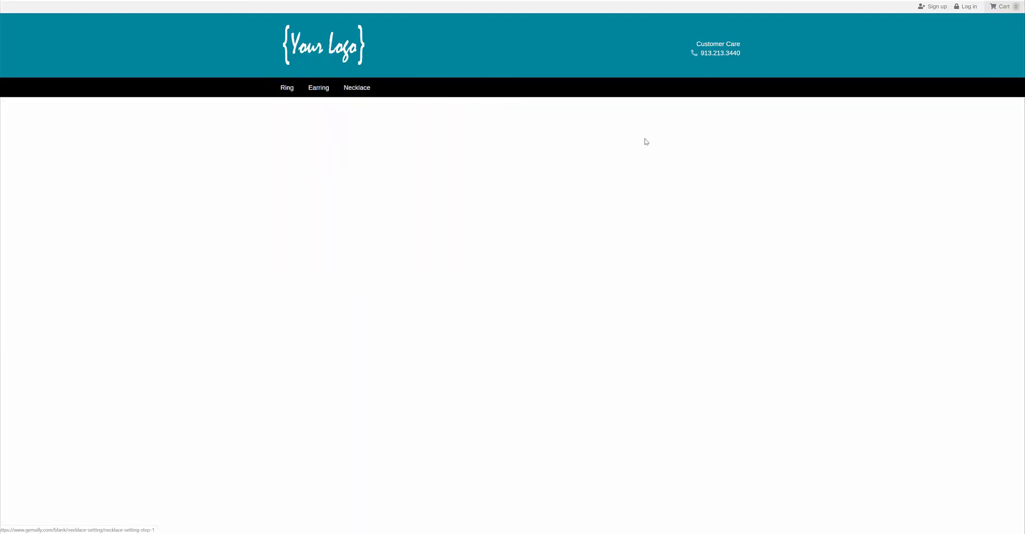
pyautogui.moveTo(1023, 89); pyautogui.dragTo(1004, 74)
# Return to the Start with a Setting catalog for rings and browse the ring styles
pyautogui.moveTo(283, 46)
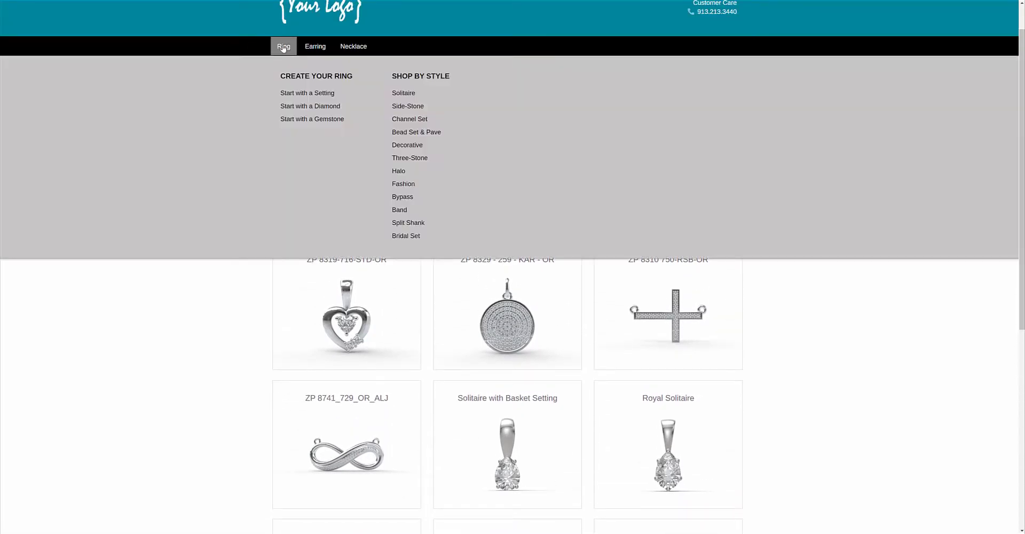
pyautogui.click(306, 95)
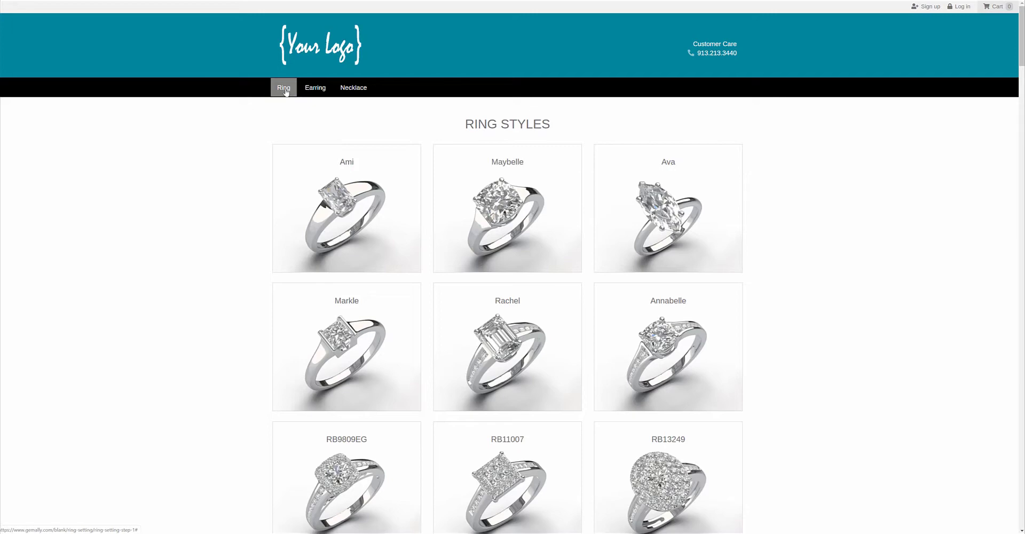
pyautogui.scroll(-7, 758, 355)
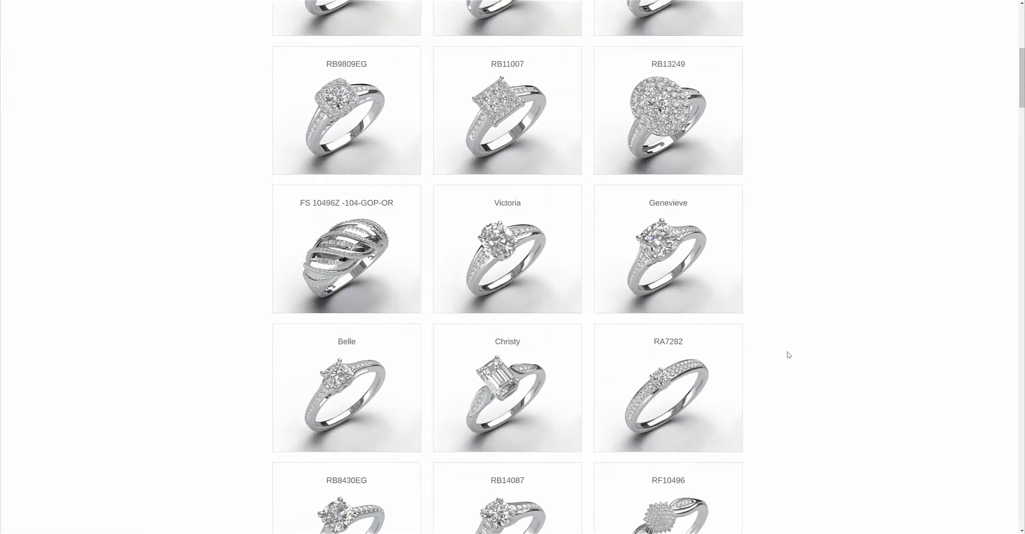
pyautogui.scroll(4, 661, 299)
pyautogui.scroll(4, 660, 299)
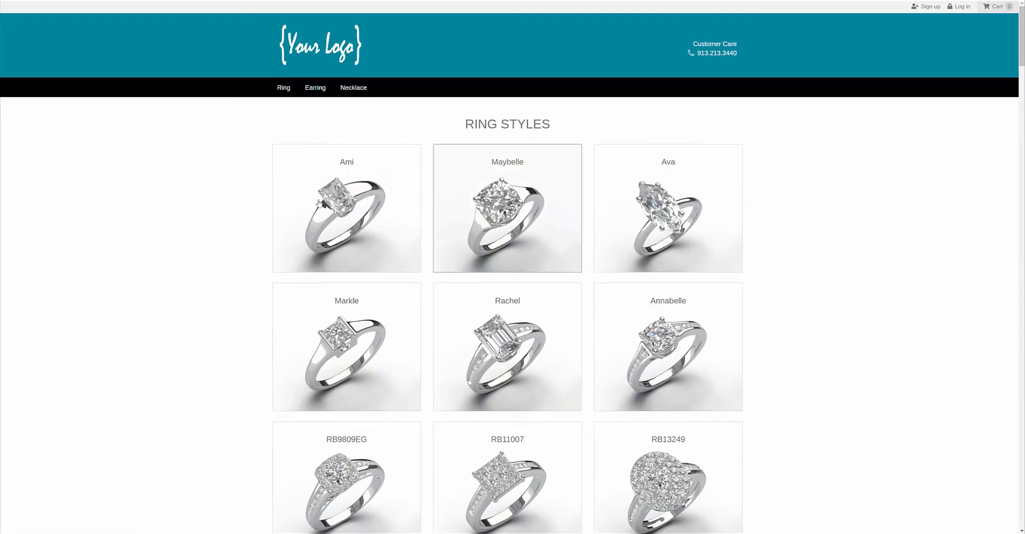
# Choose the Genevieve ring style and open its Round version
pyautogui.moveTo(284, 87)
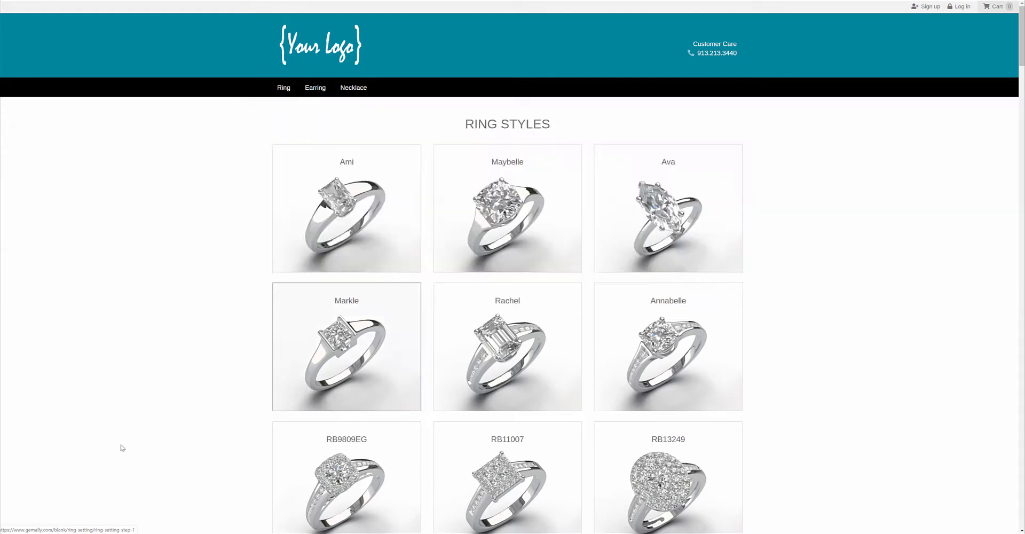
pyautogui.scroll(-7, 516, 482)
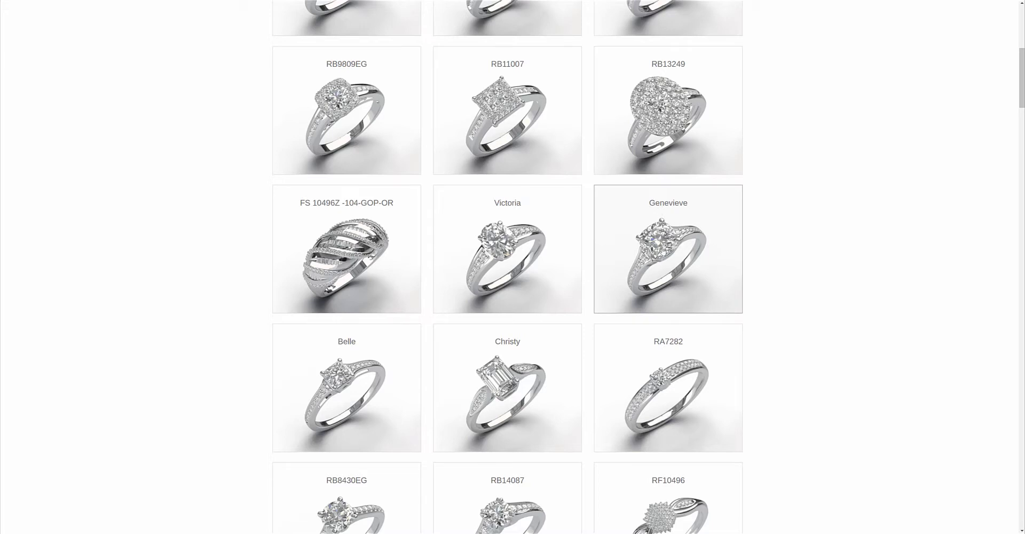
pyautogui.click(689, 246)
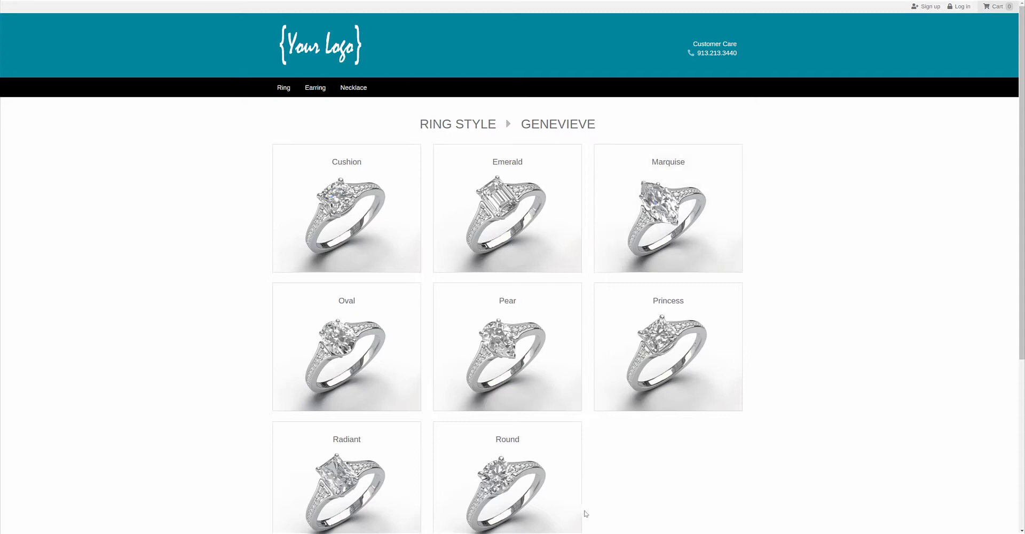
pyautogui.click(533, 481)
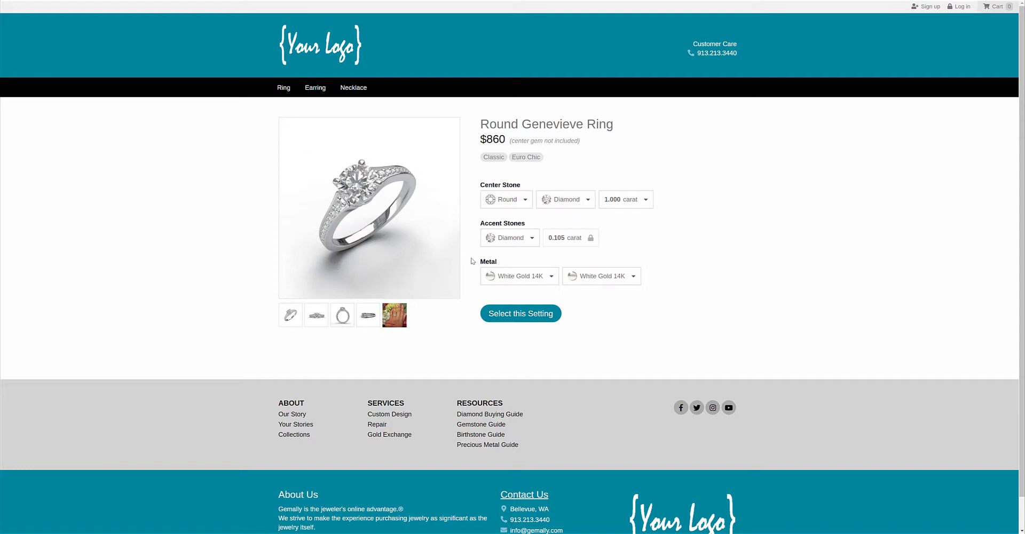
# View the Round Genevieve Ring in its alternate angles and as worn on a hand
pyautogui.click(318, 322)
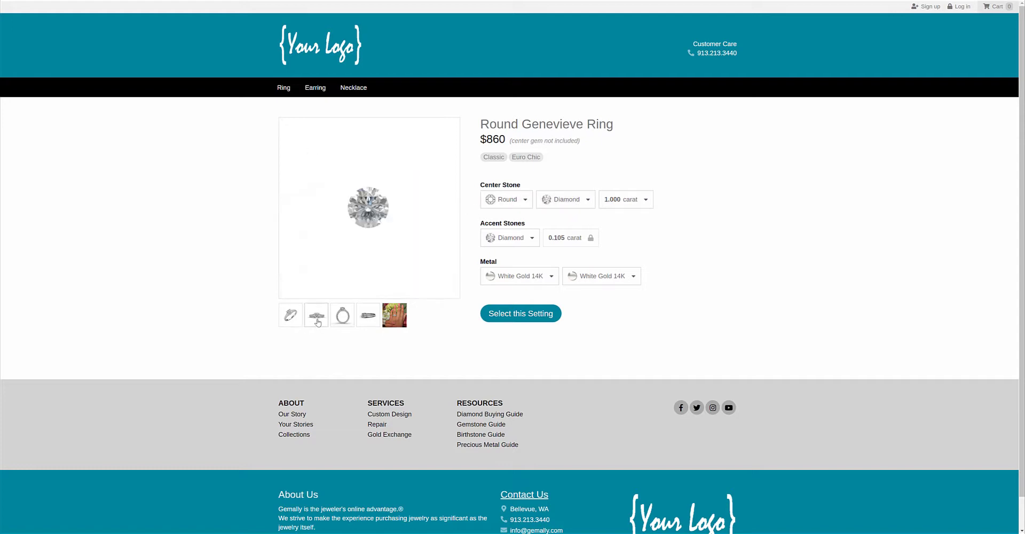
pyautogui.click(348, 322)
pyautogui.click(371, 321)
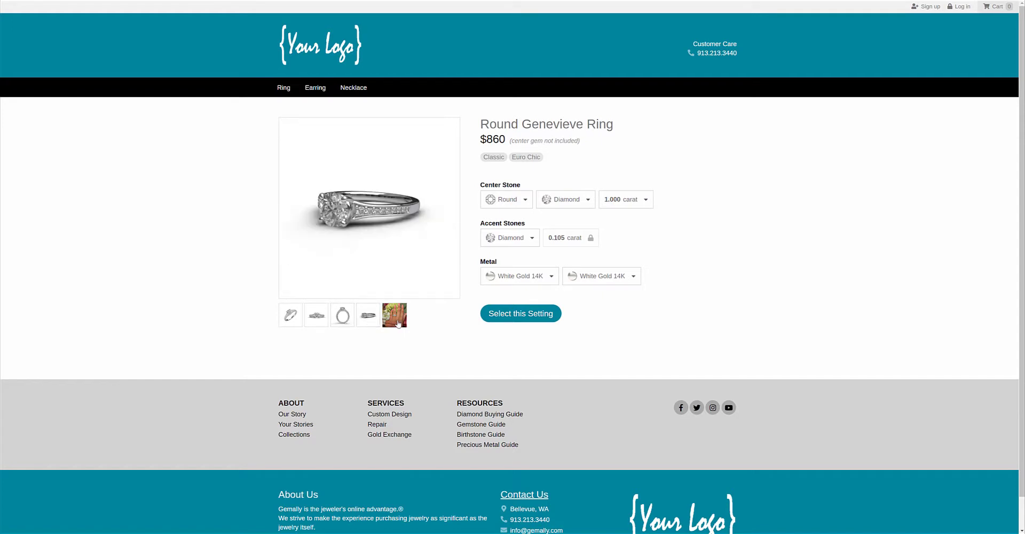
pyautogui.click(398, 324)
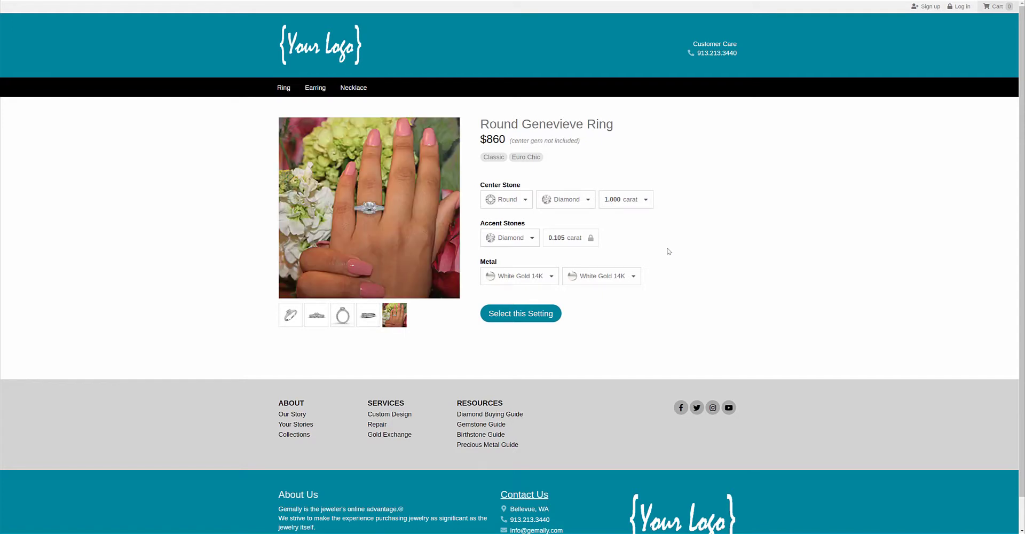
# Set the ring's center stone to 1.750 carat and its gem type to London Blue Topaz
pyautogui.click(644, 205)
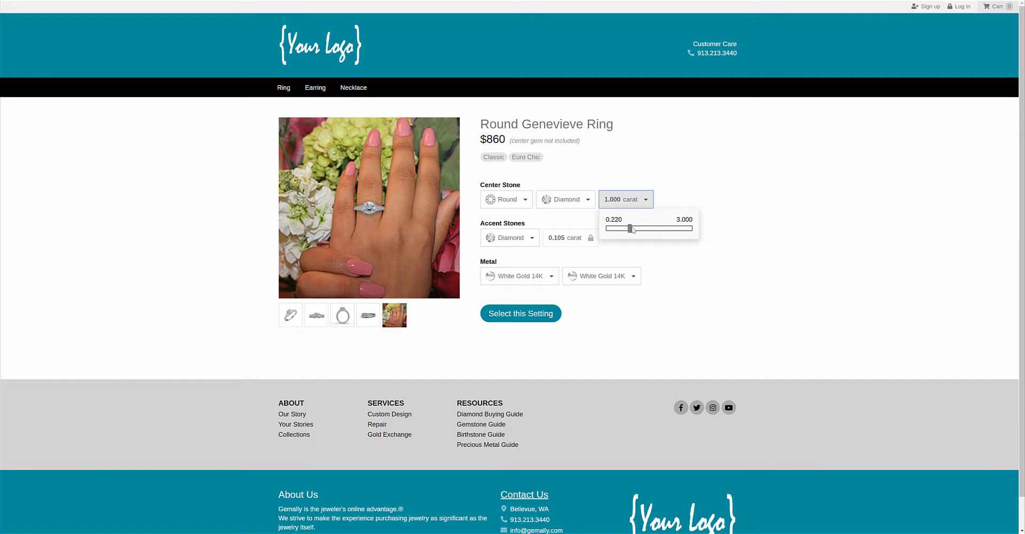
pyautogui.moveTo(633, 229); pyautogui.dragTo(653, 228)
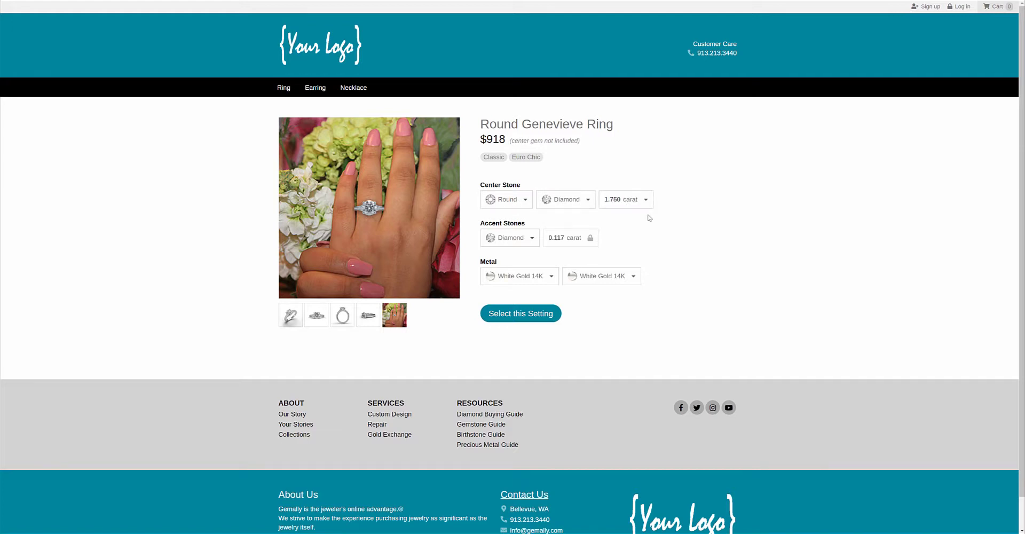
pyautogui.click(579, 206)
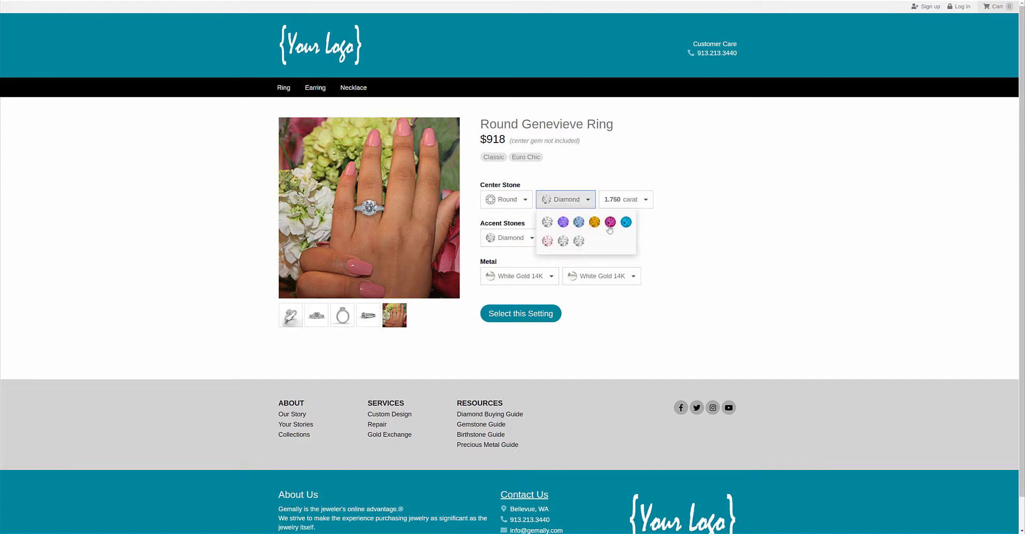
pyautogui.click(625, 221)
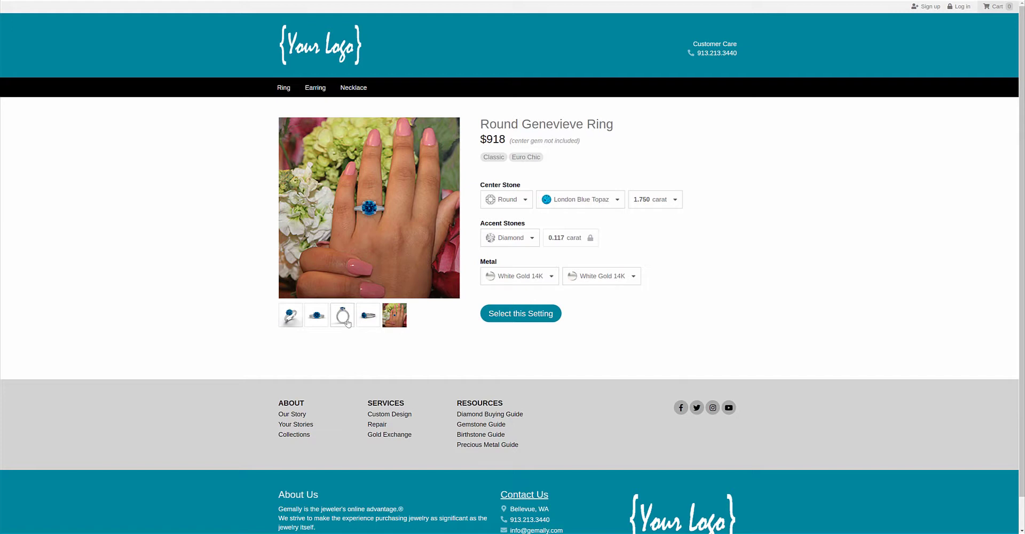
# Show the ring's front view and set its second metal to Yellow Gold 14K
pyautogui.click(321, 321)
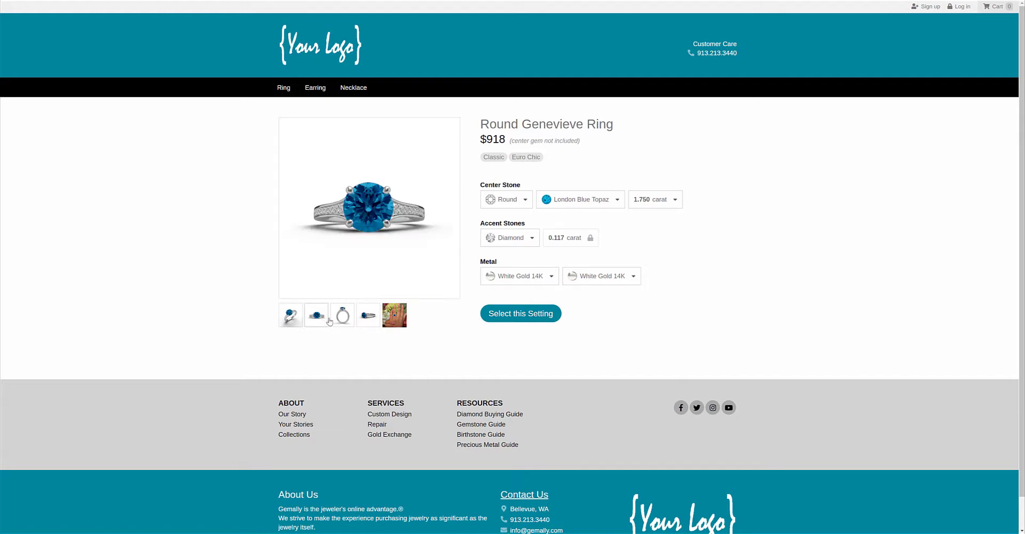
pyautogui.click(622, 283)
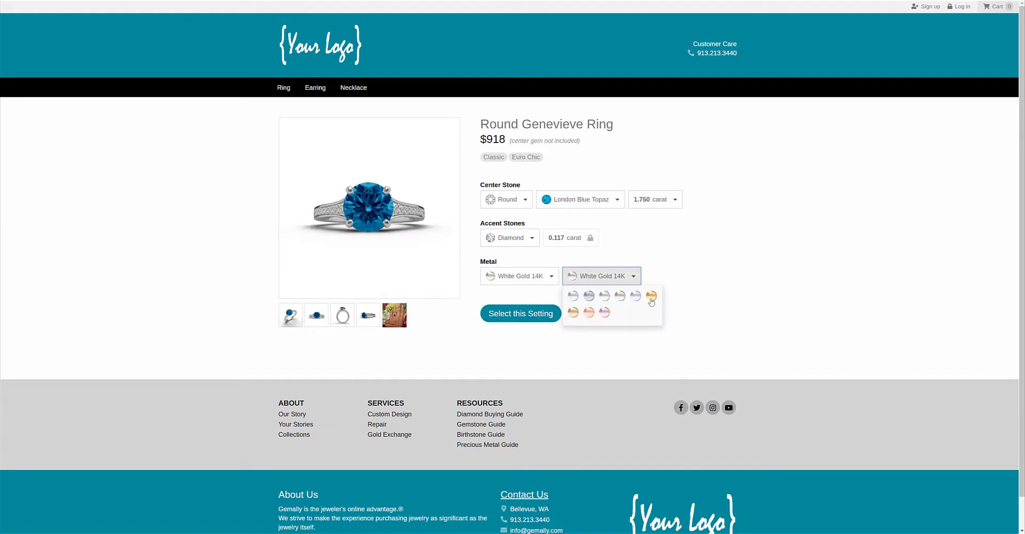
pyautogui.click(574, 312)
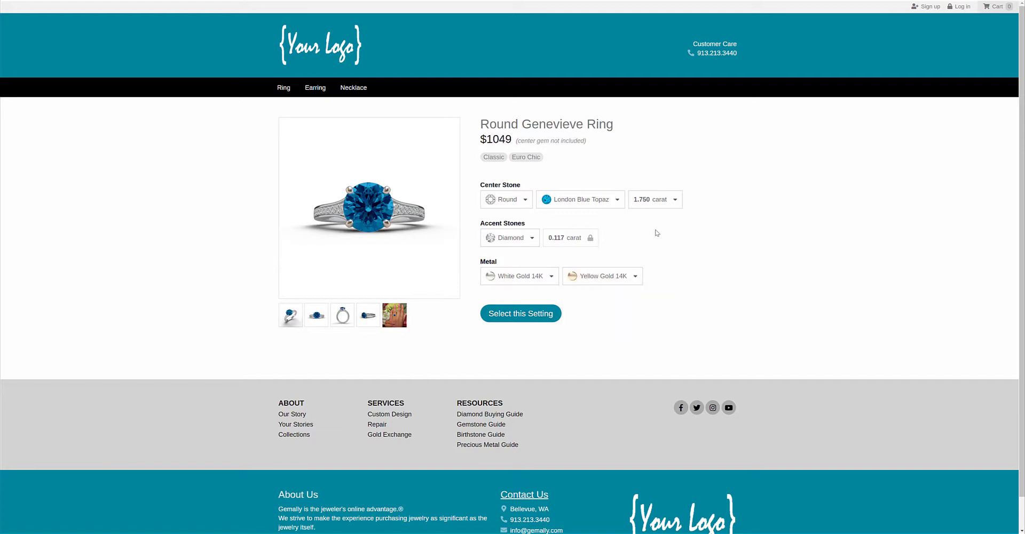
# Set the ring's second metal to White Gold 14K and its first metal to Yellow Gold 14K
pyautogui.click(622, 274)
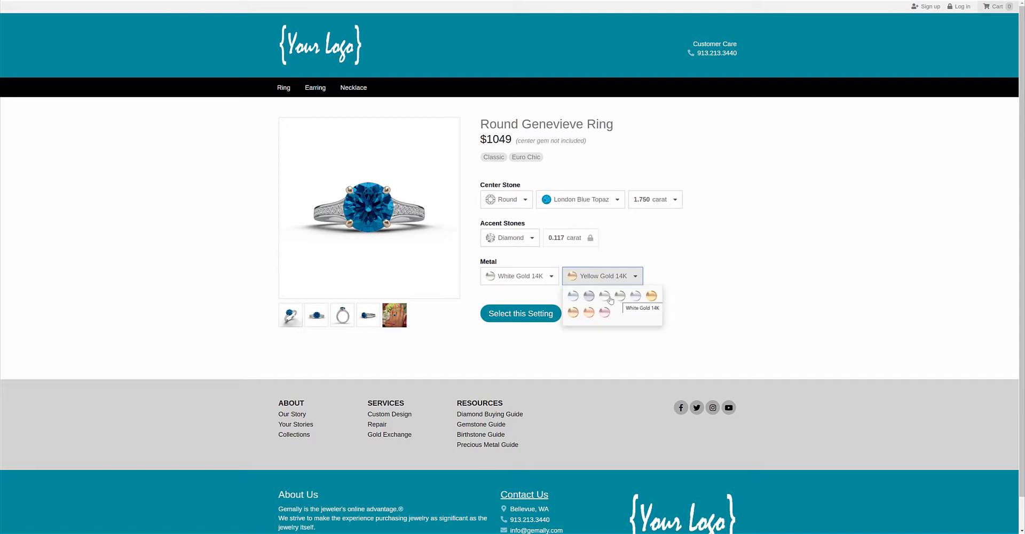
pyautogui.click(619, 297)
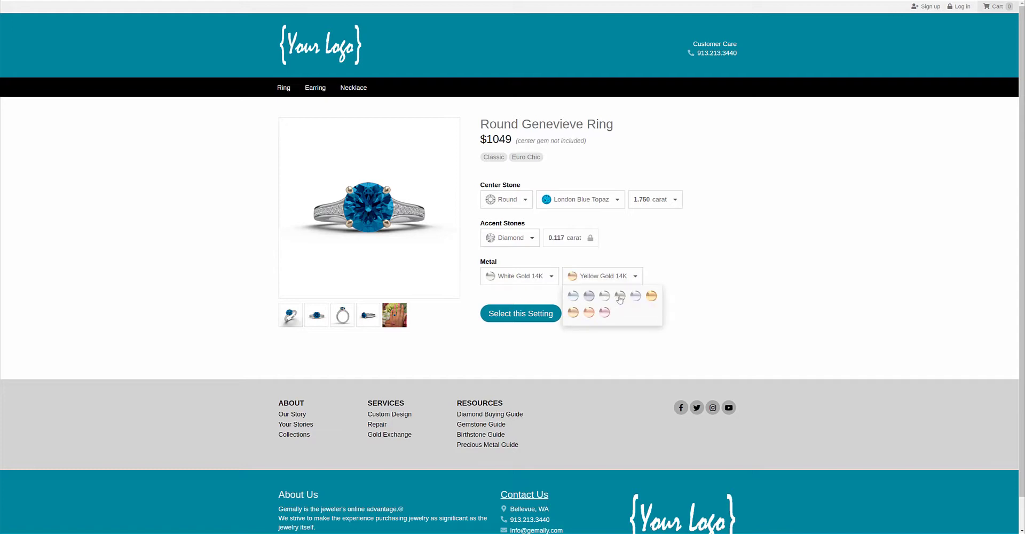
pyautogui.click(546, 283)
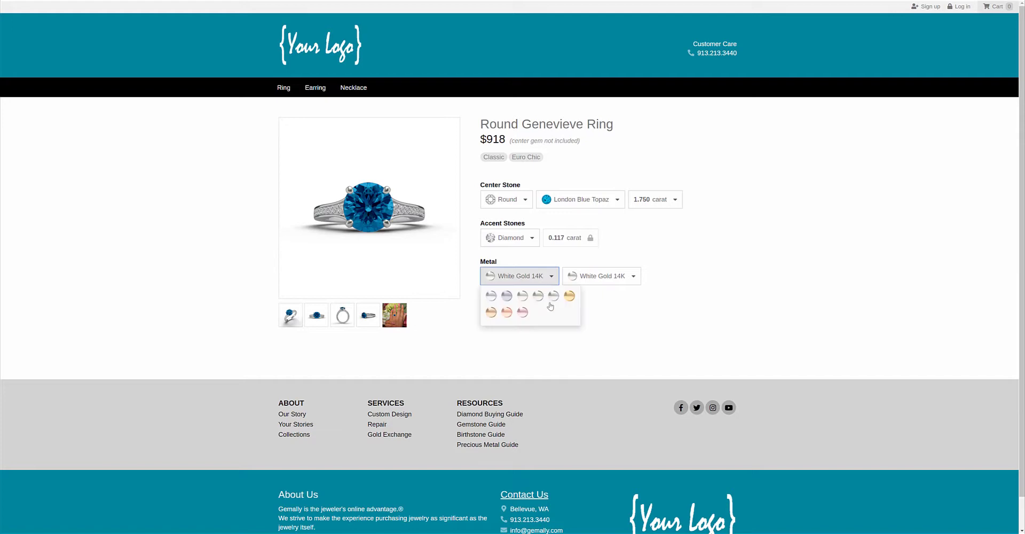
pyautogui.click(493, 313)
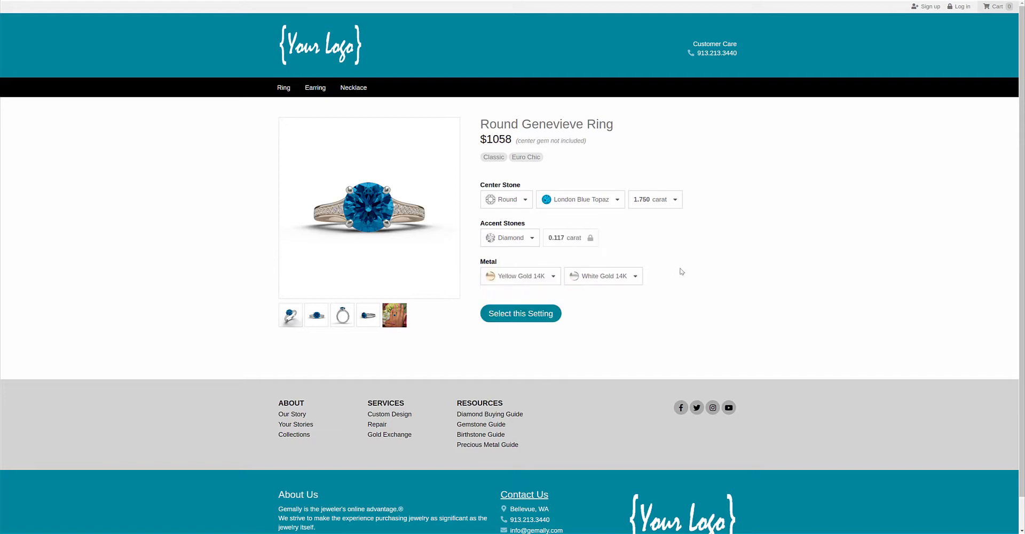
# Change the center stone's shape to Emerald and its gem type to Amethyst
pyautogui.click(525, 202)
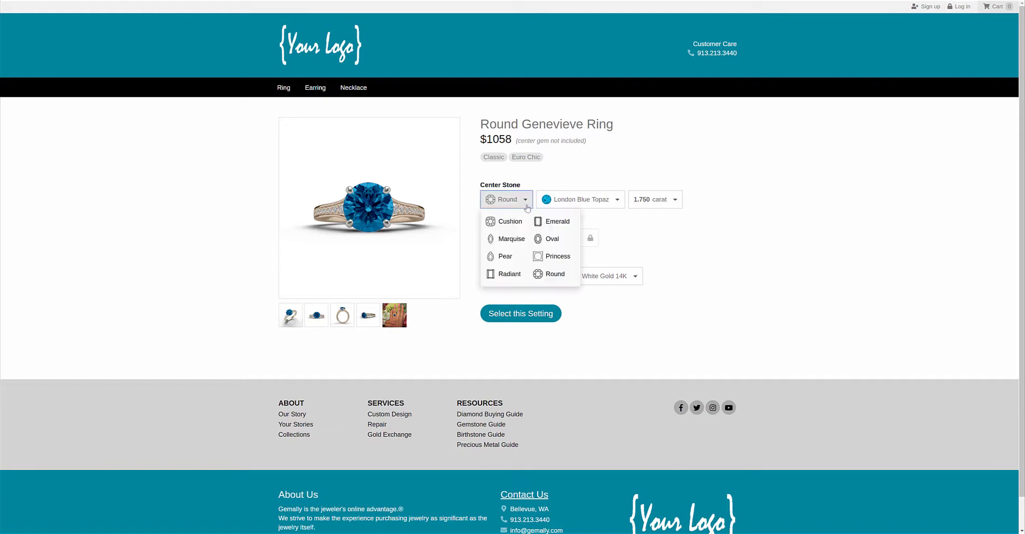
pyautogui.click(542, 228)
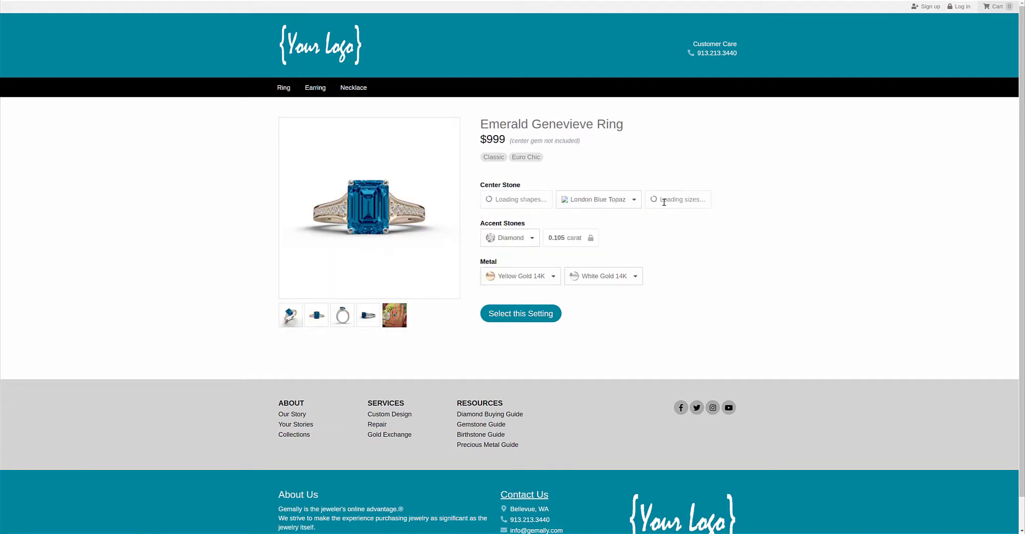
pyautogui.click(635, 199)
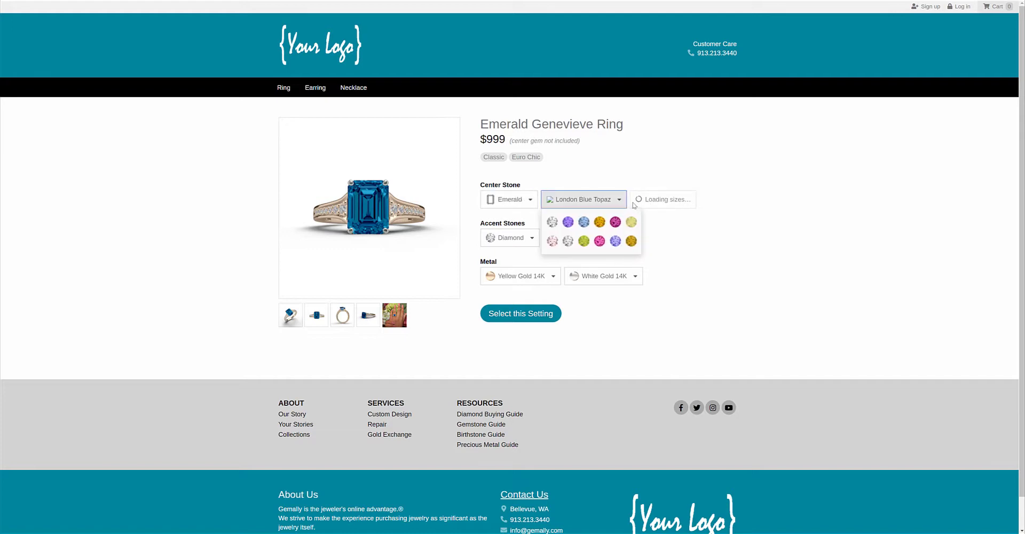
pyautogui.click(684, 256)
pyautogui.click(612, 206)
pyautogui.click(570, 224)
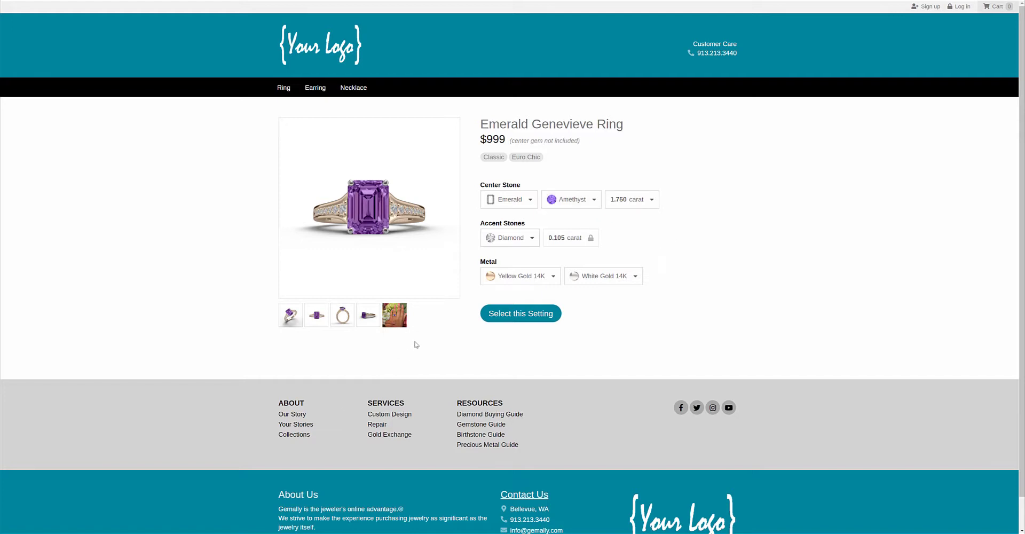
# Set the center stone to a Round Diamond and select this setting for the ring
pyautogui.click(511, 205)
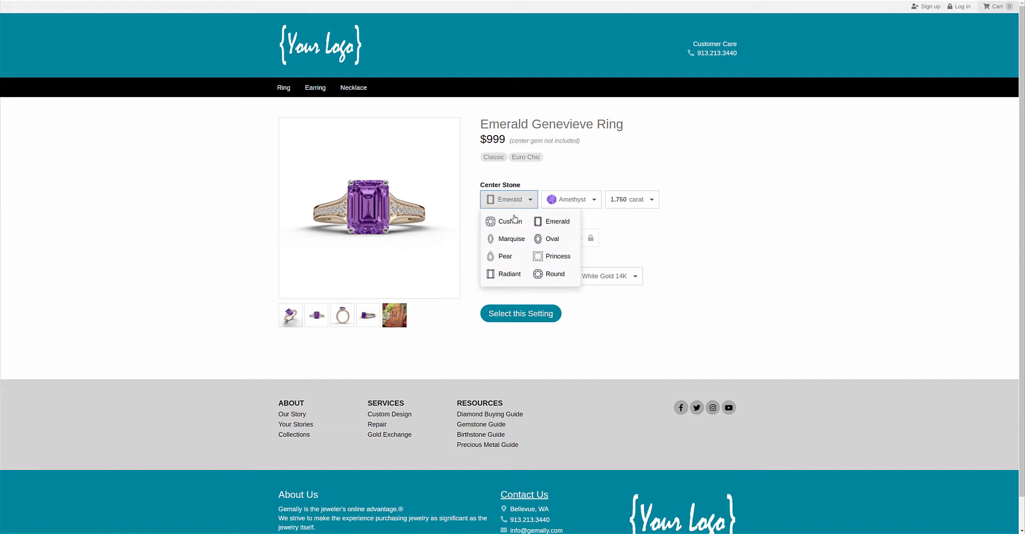
pyautogui.click(546, 274)
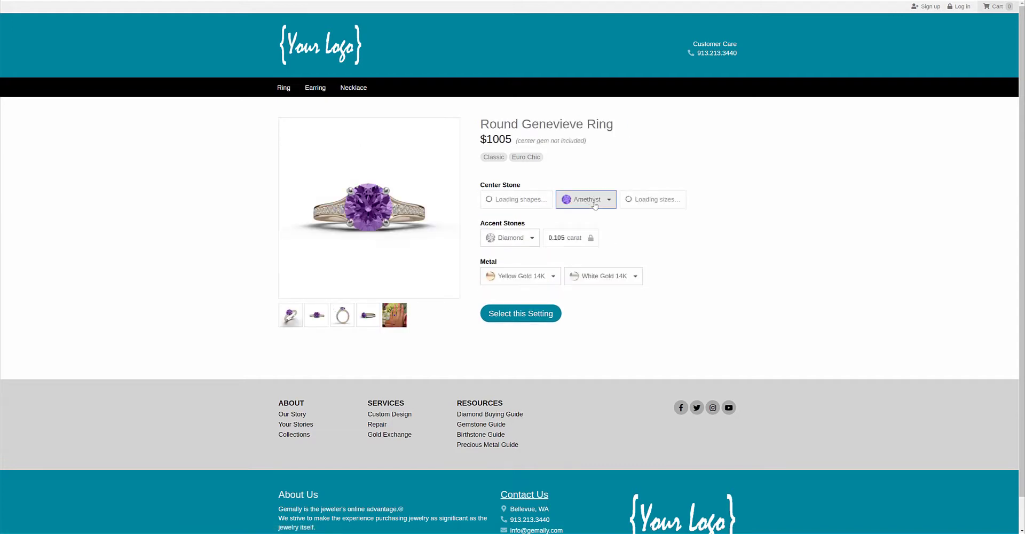
pyautogui.click(594, 205)
pyautogui.click(568, 221)
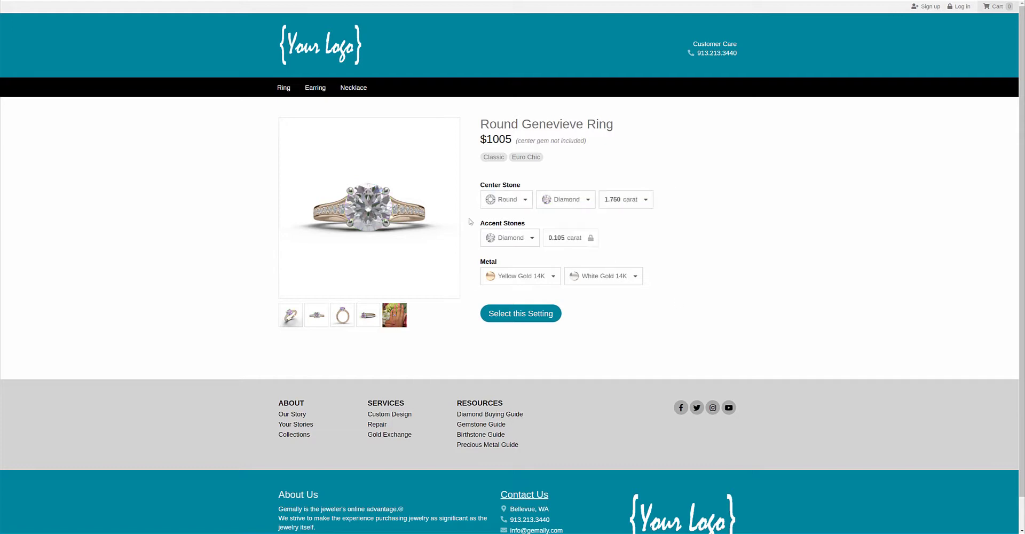
pyautogui.click(545, 318)
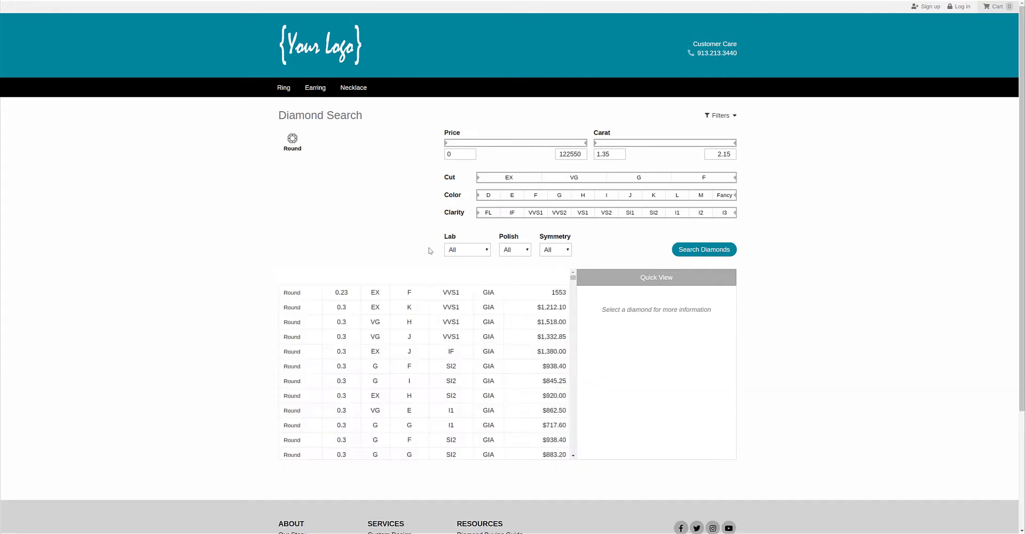
# Preview two 1.0 carat EX-cut round diamonds from the results and open the J color, SI2 one priced at $3,926.88
pyautogui.scroll(-10, 449, 425)
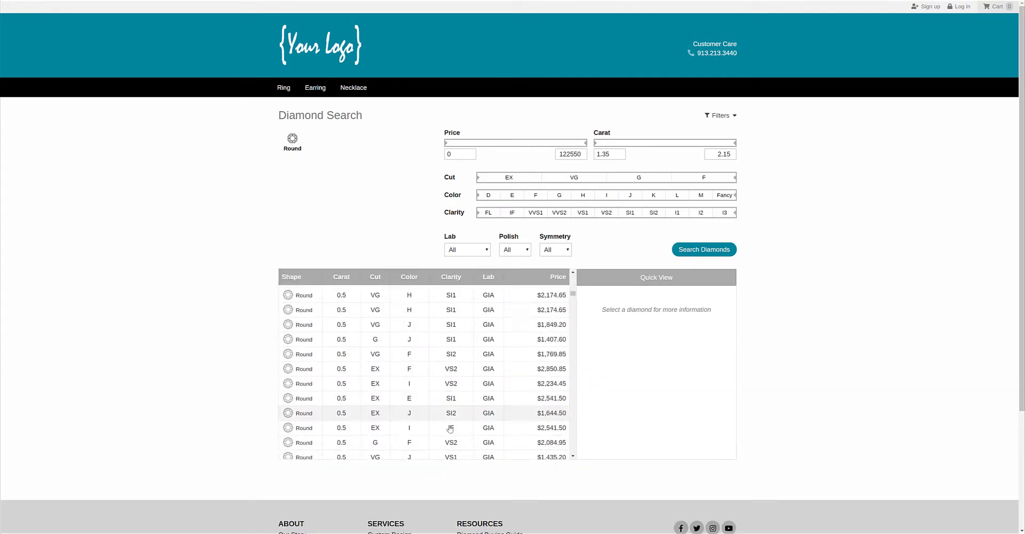
pyautogui.scroll(-10, 566, 329)
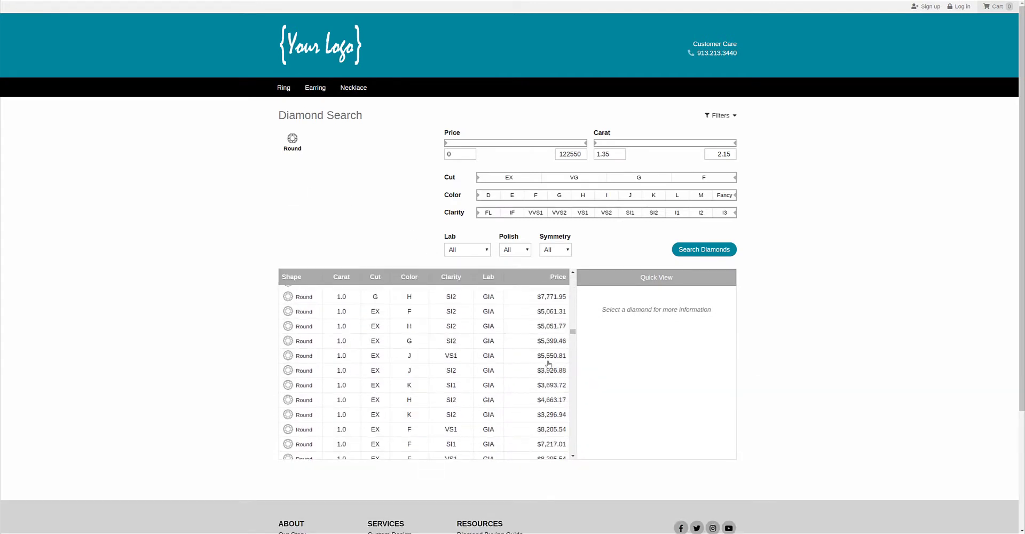
pyautogui.click(504, 403)
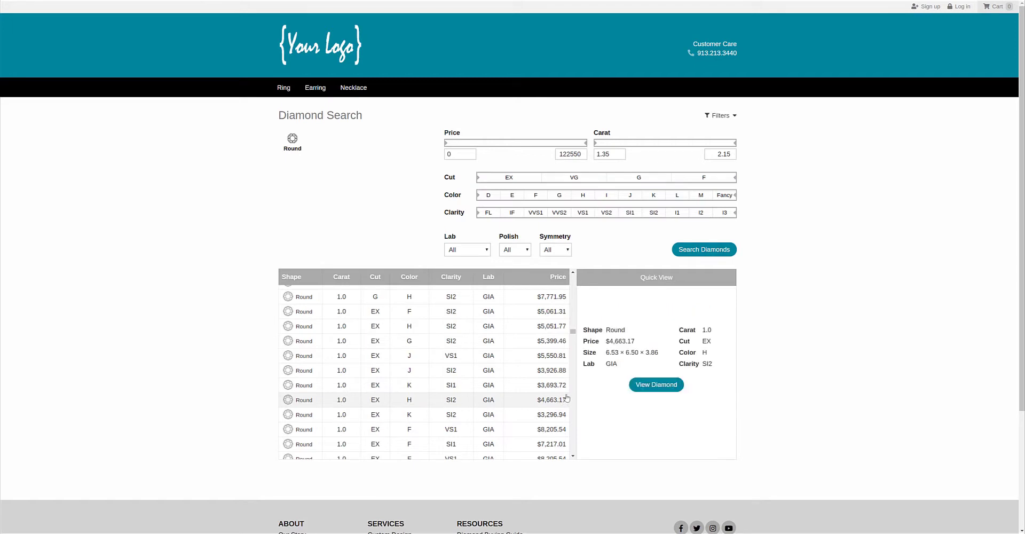
pyautogui.click(505, 374)
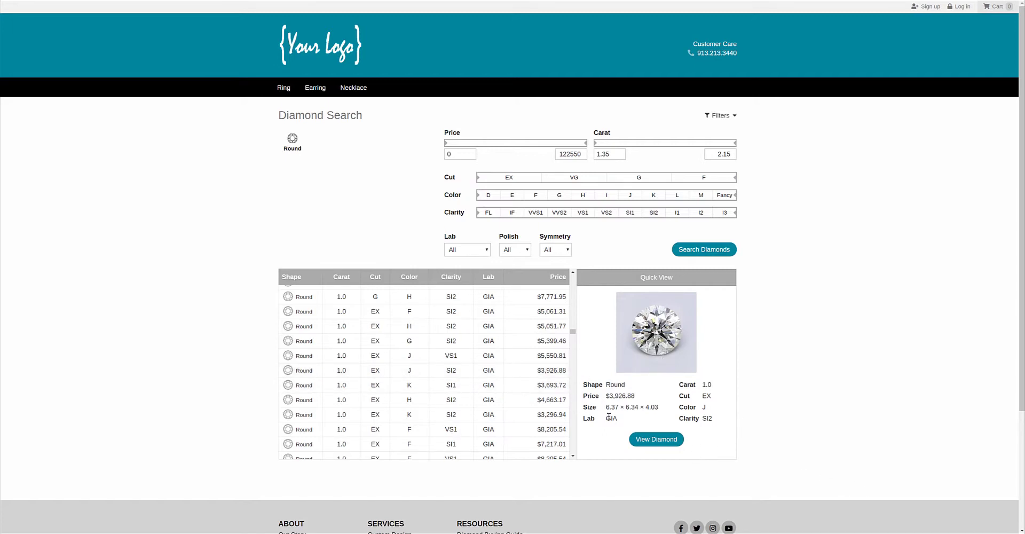
pyautogui.click(669, 446)
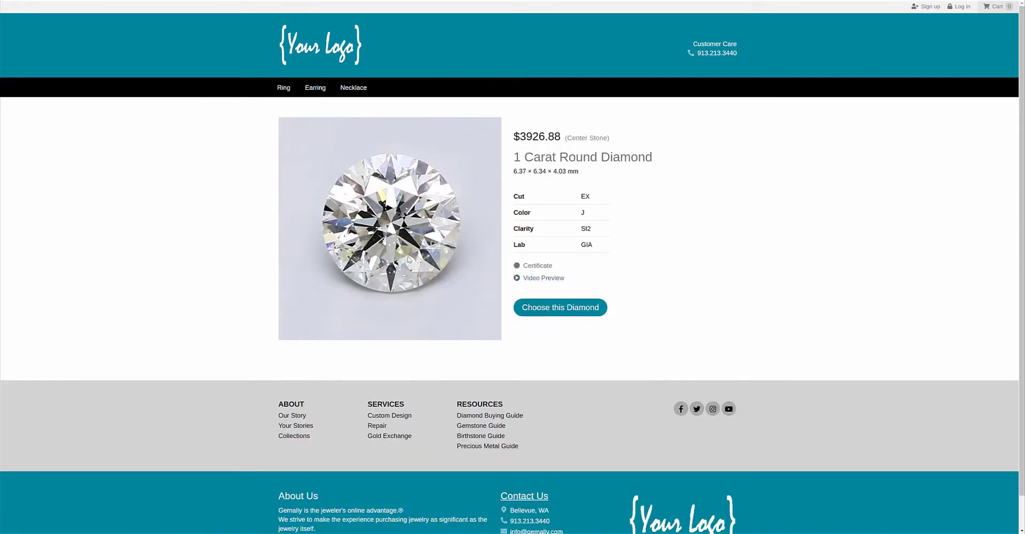
# View the 1 carat diamond's GIA certificate and video preview, and return to the diamond search
pyautogui.click(537, 265)
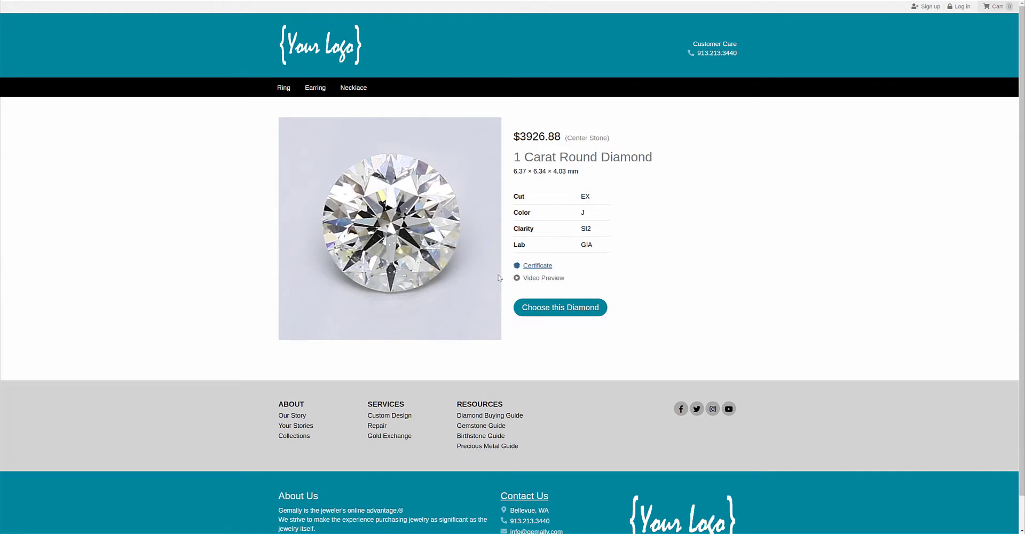
pyautogui.click(537, 267)
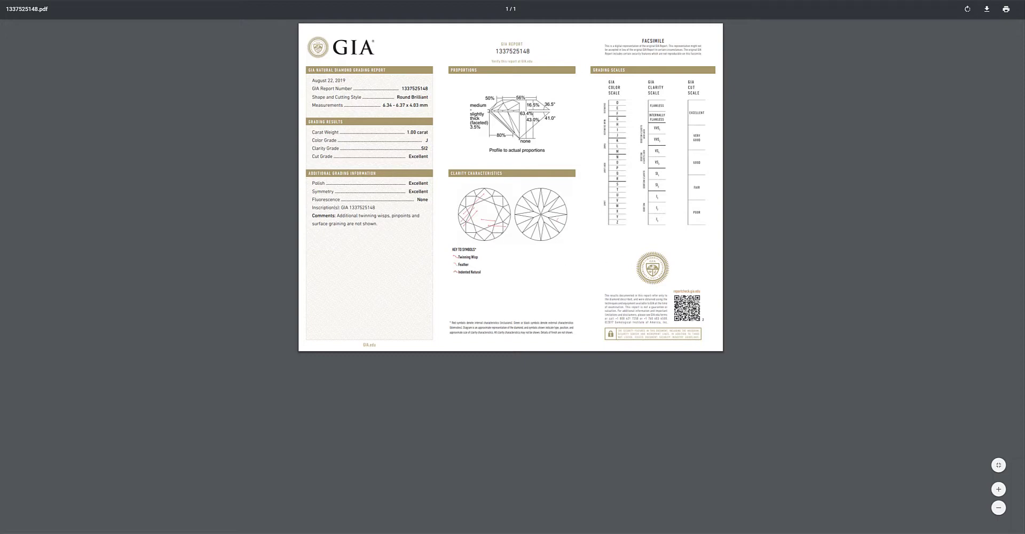
pyautogui.hotkey('alt', 'Left')
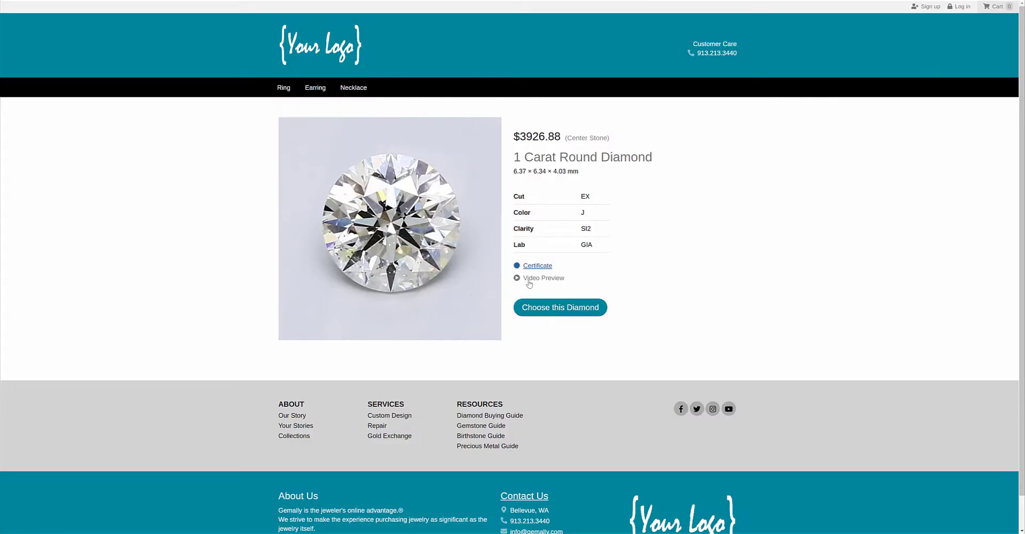
pyautogui.click(534, 278)
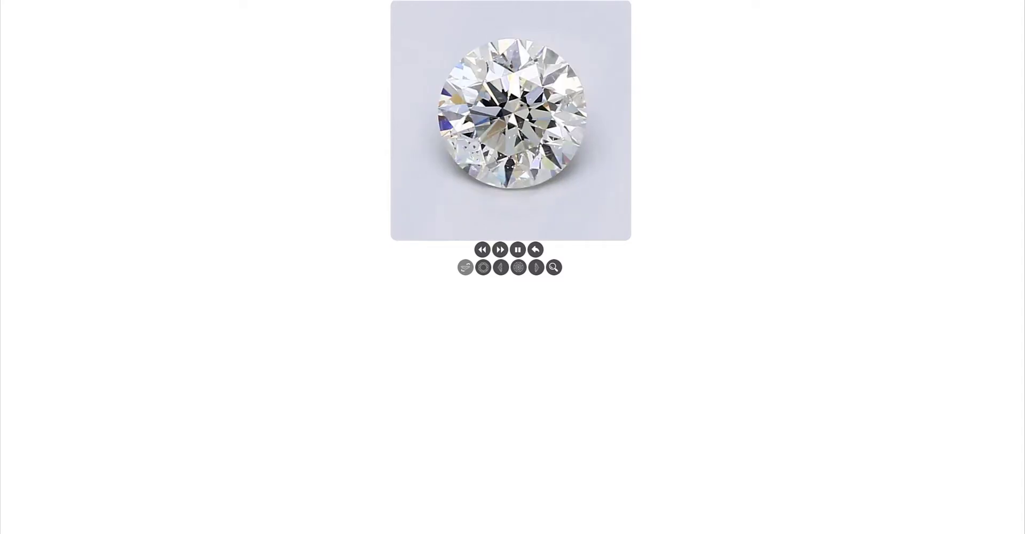
pyautogui.press('Escape')
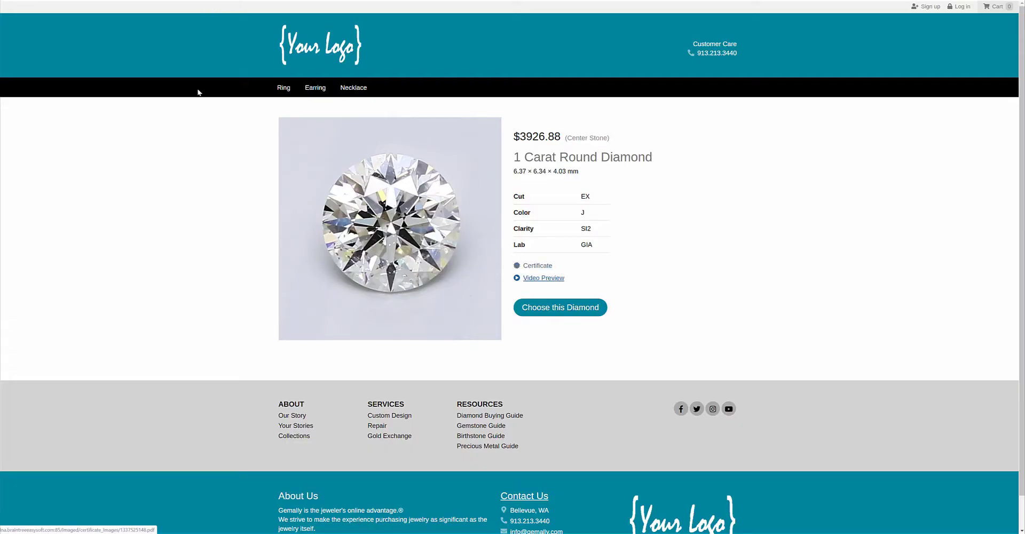
pyautogui.hotkey('alt', 'Left')
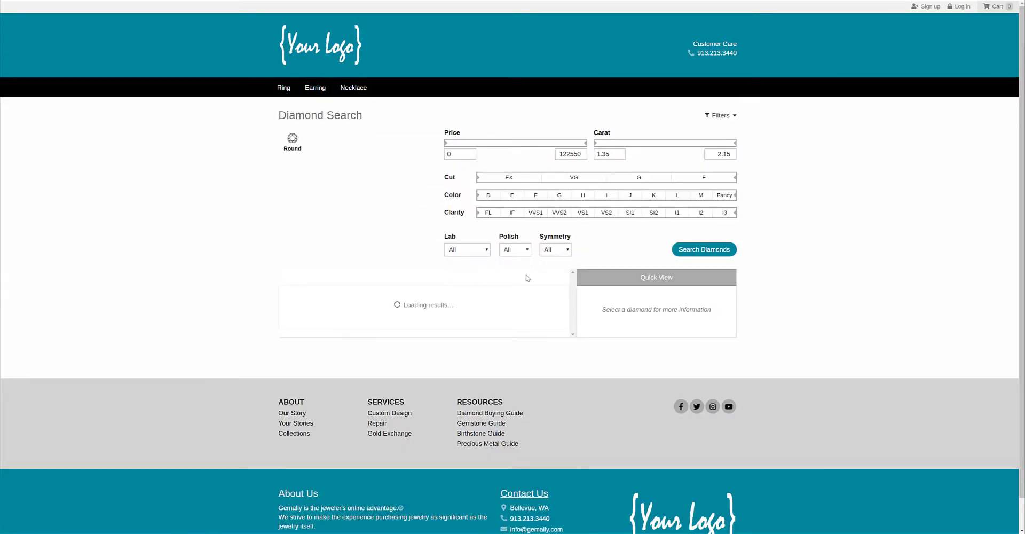
# Filter the diamond search to colors F through G and clarities VS2 through SI1, and run it
pyautogui.scroll(-10, 521, 422)
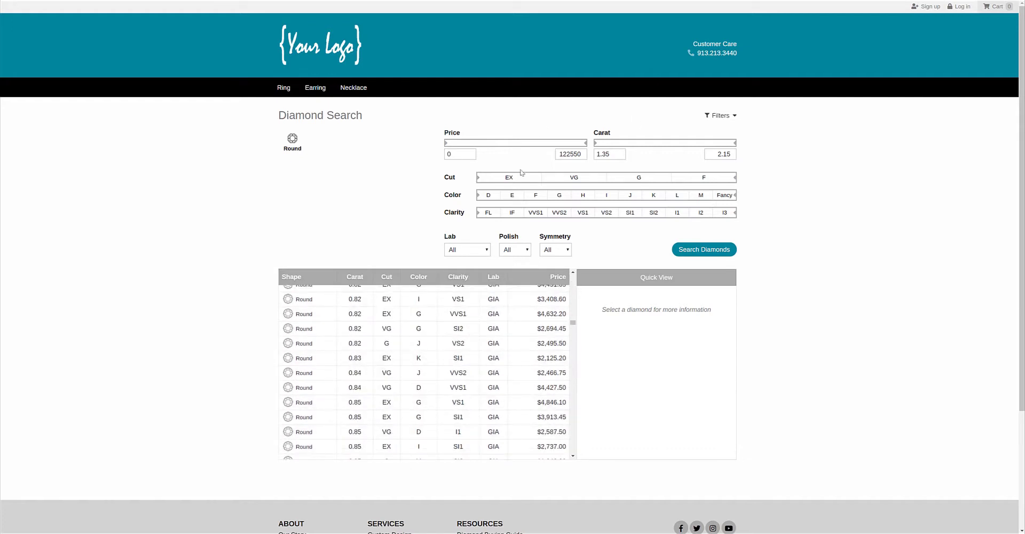
pyautogui.moveTo(735, 195); pyautogui.dragTo(560, 195)
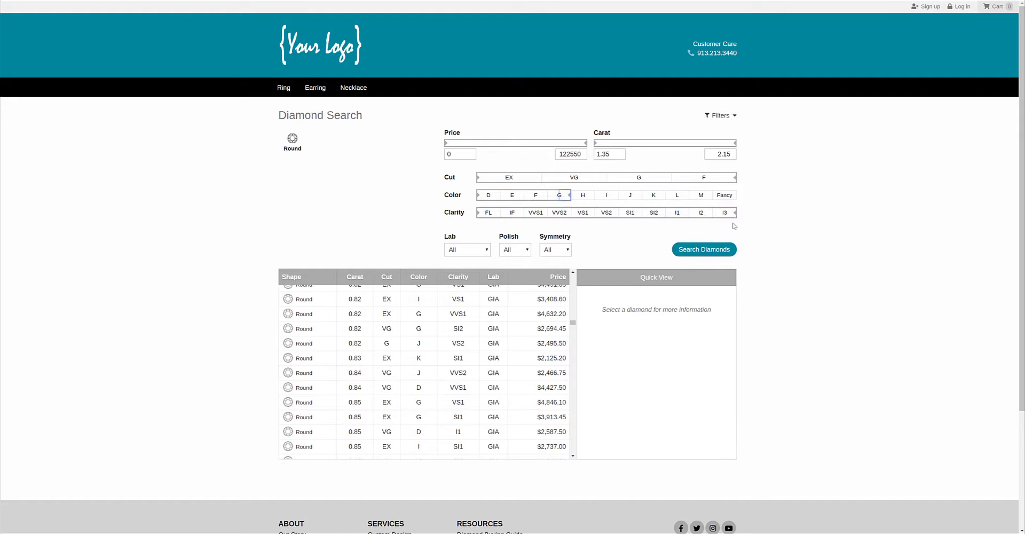
pyautogui.moveTo(737, 213); pyautogui.dragTo(643, 215)
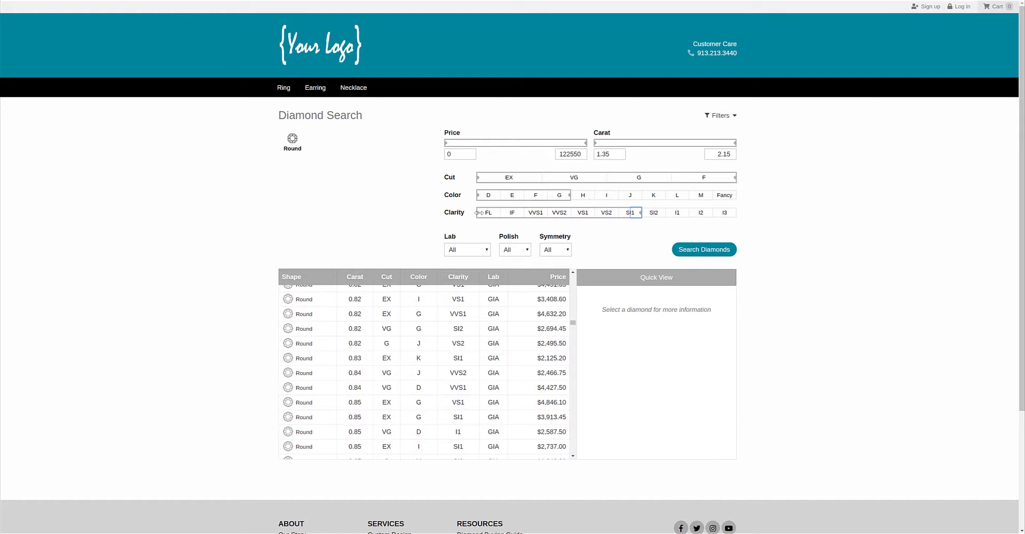
pyautogui.moveTo(478, 213); pyautogui.dragTo(596, 212)
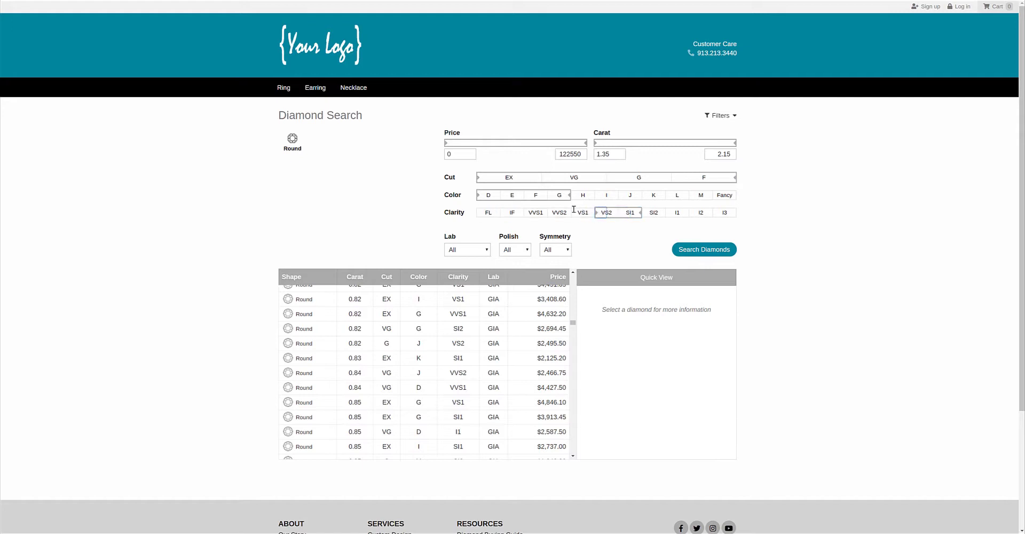
pyautogui.moveTo(478, 197); pyautogui.dragTo(526, 196)
pyautogui.click(686, 250)
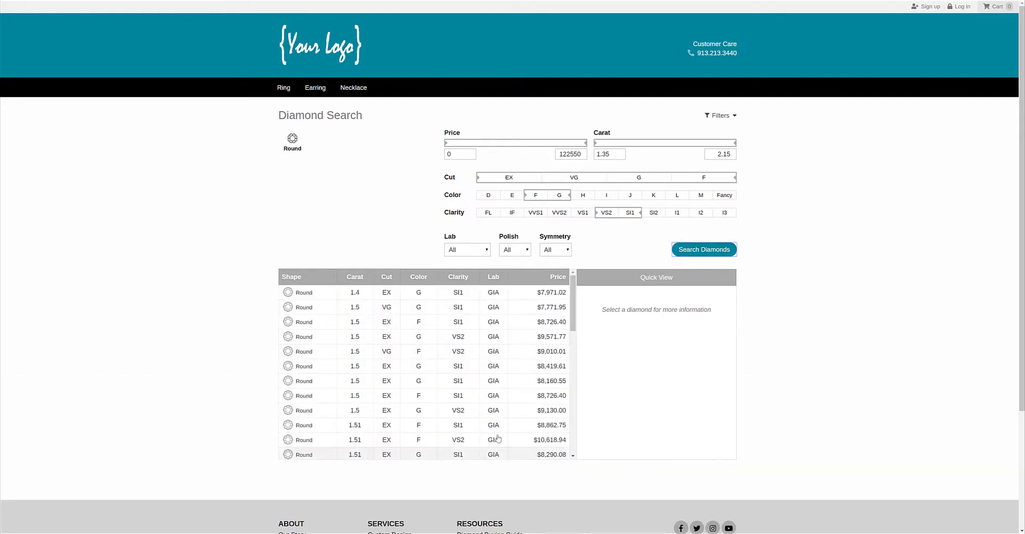
# Open the 1.5 carat EX-cut, F color, SI1 diamond priced at $8,726.40, view its video preview and choose it for the ring
pyautogui.click(467, 402)
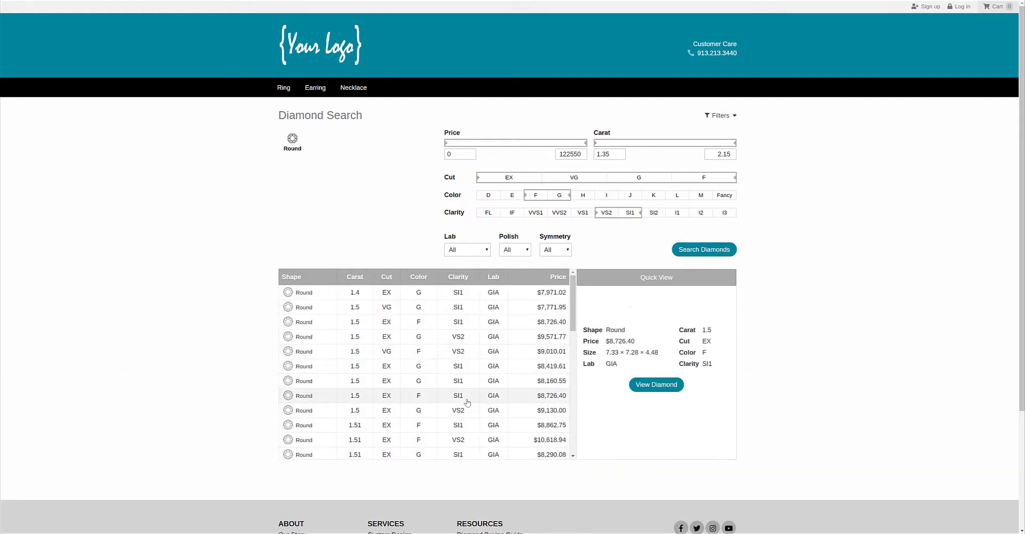
pyautogui.click(666, 443)
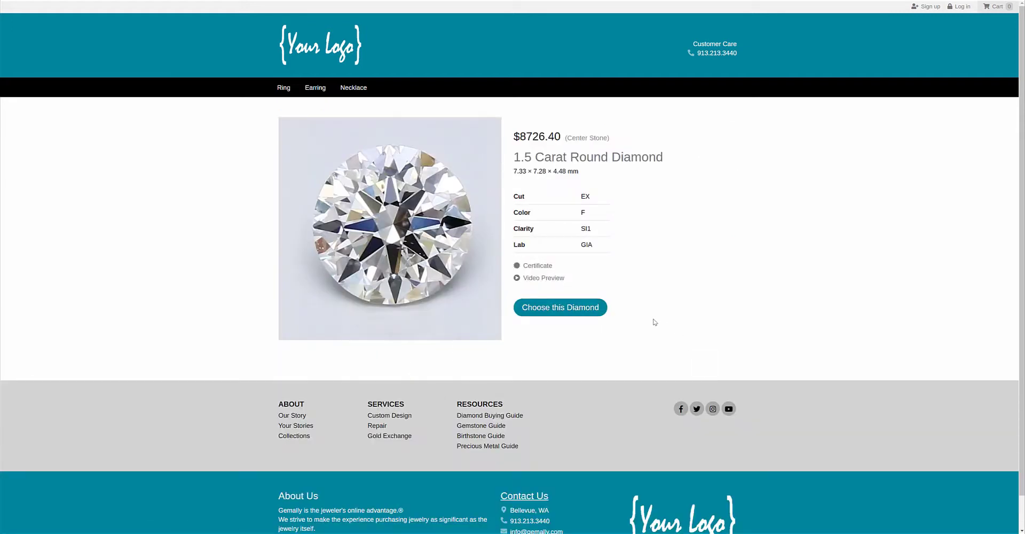
pyautogui.click(542, 278)
pyautogui.click(573, 311)
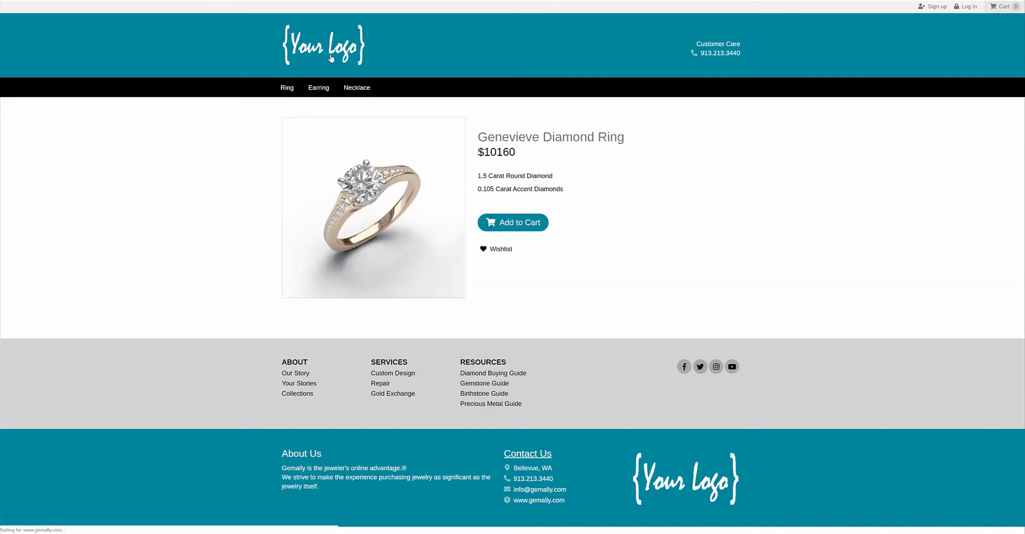
# Start creating a new ring from a setting and browse the ring styles catalog
pyautogui.click(282, 89)
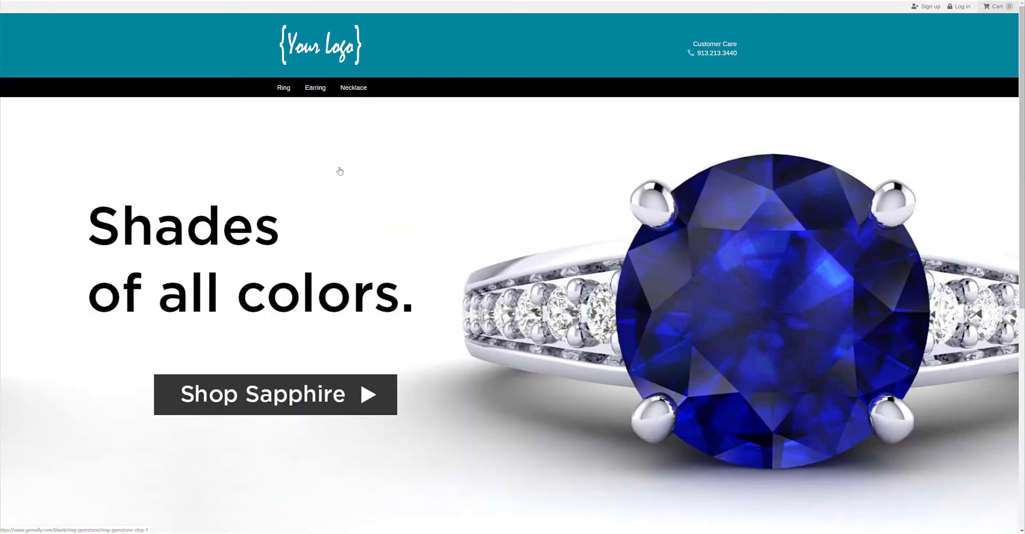
pyautogui.moveTo(277, 92)
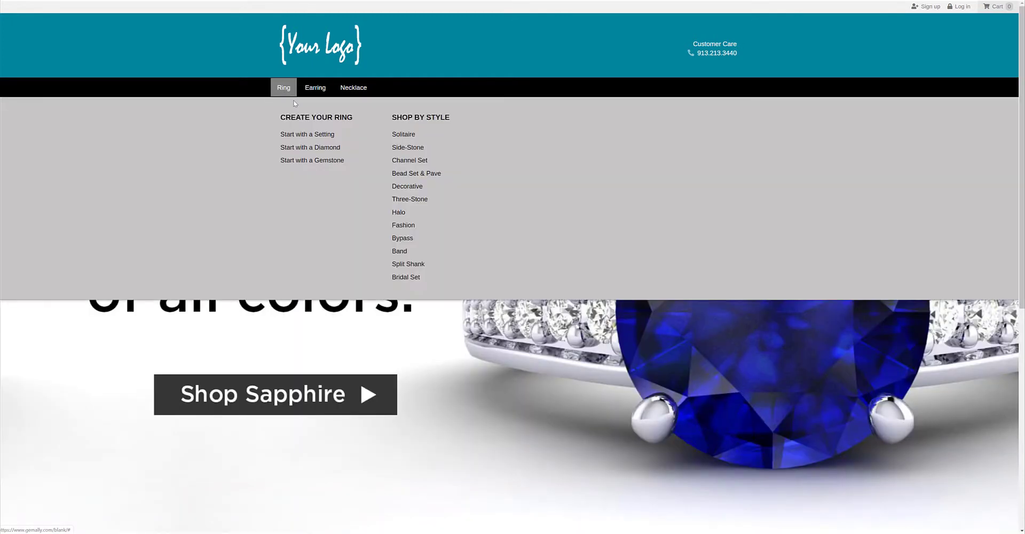
pyautogui.click(302, 135)
pyautogui.scroll(-7, 655, 475)
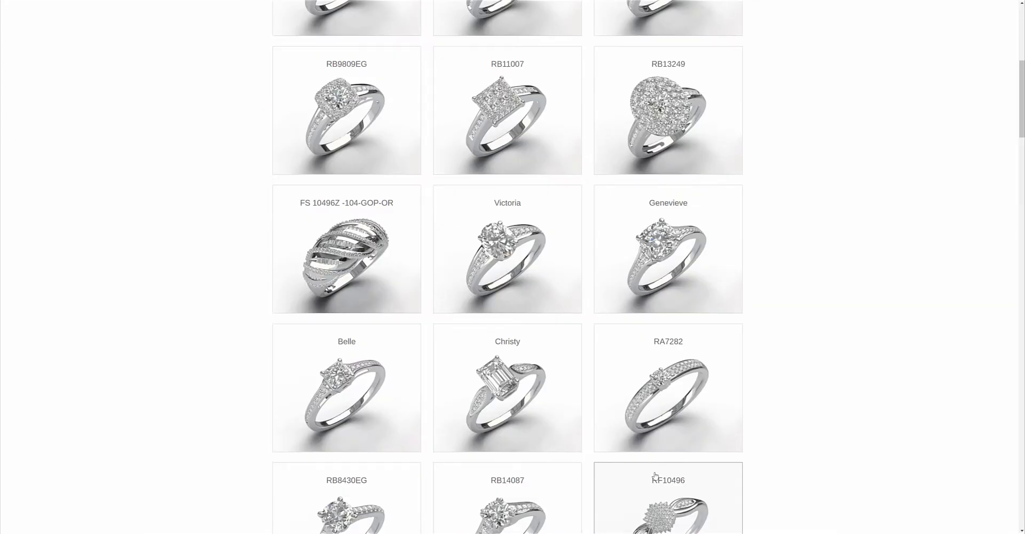
pyautogui.scroll(-10, 614, 483)
pyautogui.scroll(7, 525, 413)
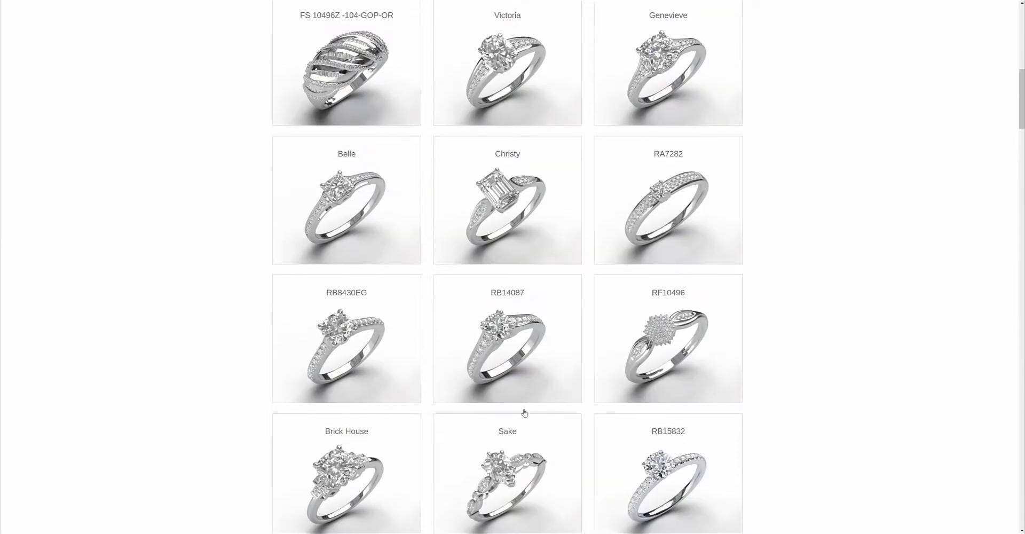
pyautogui.scroll(5, 525, 413)
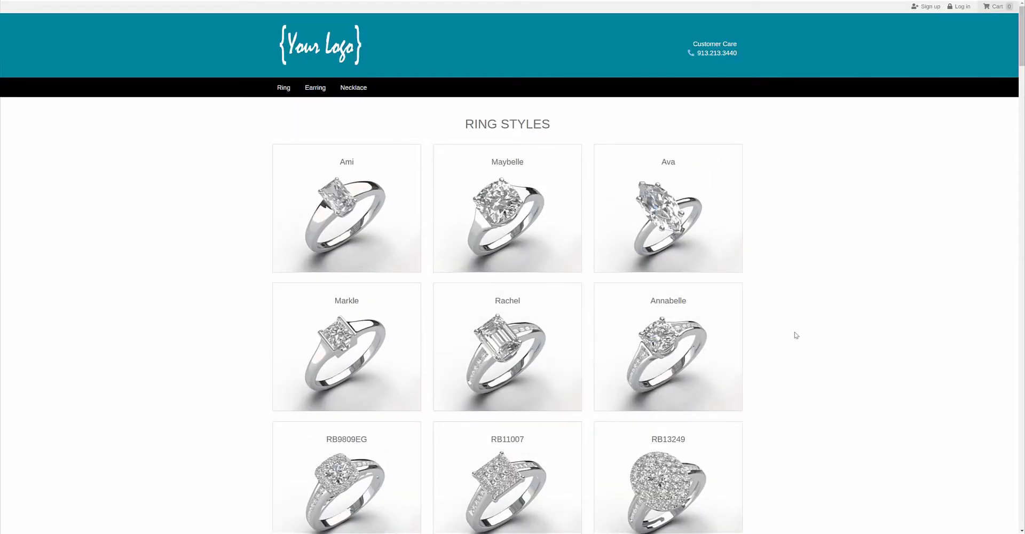
pyautogui.scroll(-20, 713, 416)
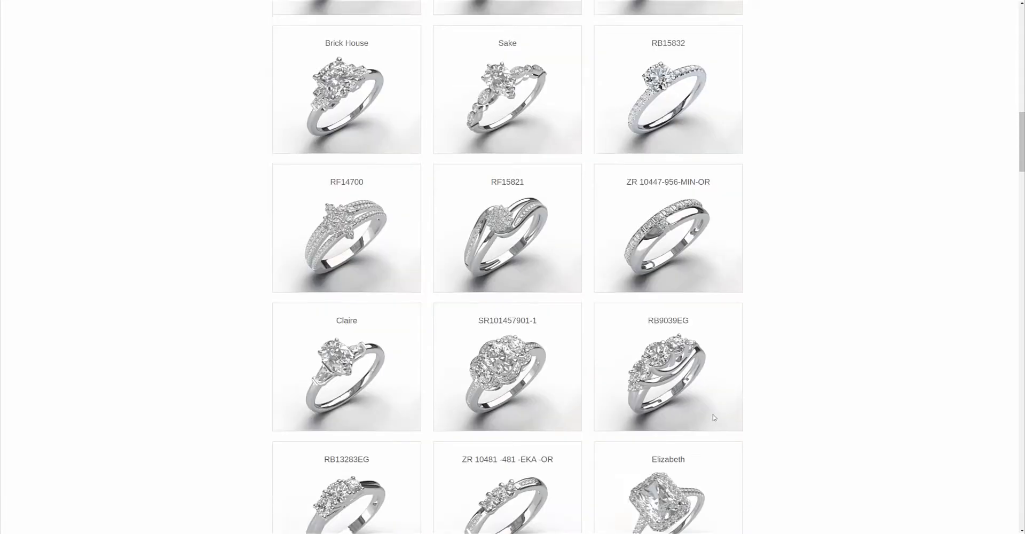
pyautogui.scroll(20, 713, 416)
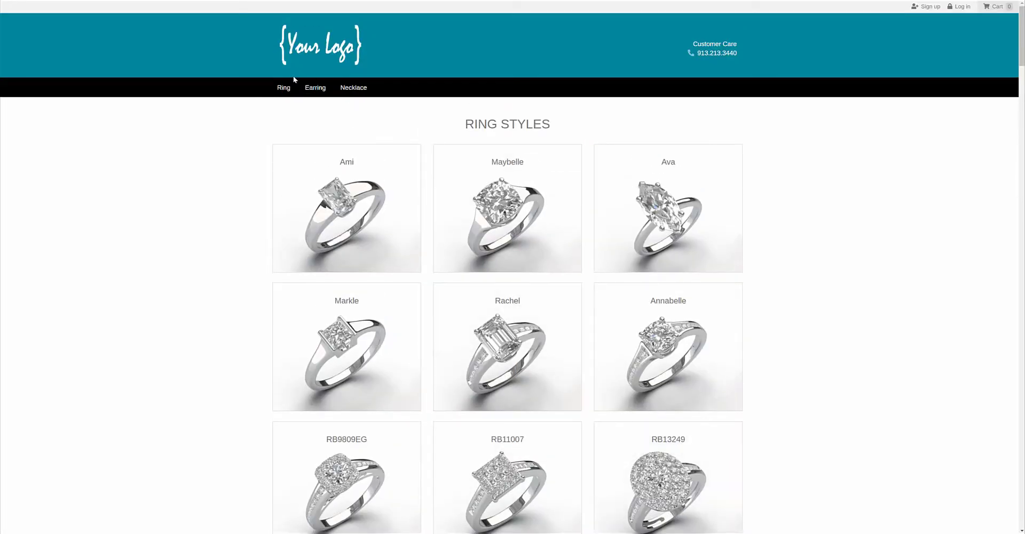
# Choose the Genevieve ring style and open its Princess version for customization
pyautogui.moveTo(287, 95)
pyautogui.scroll(-3, 657, 448)
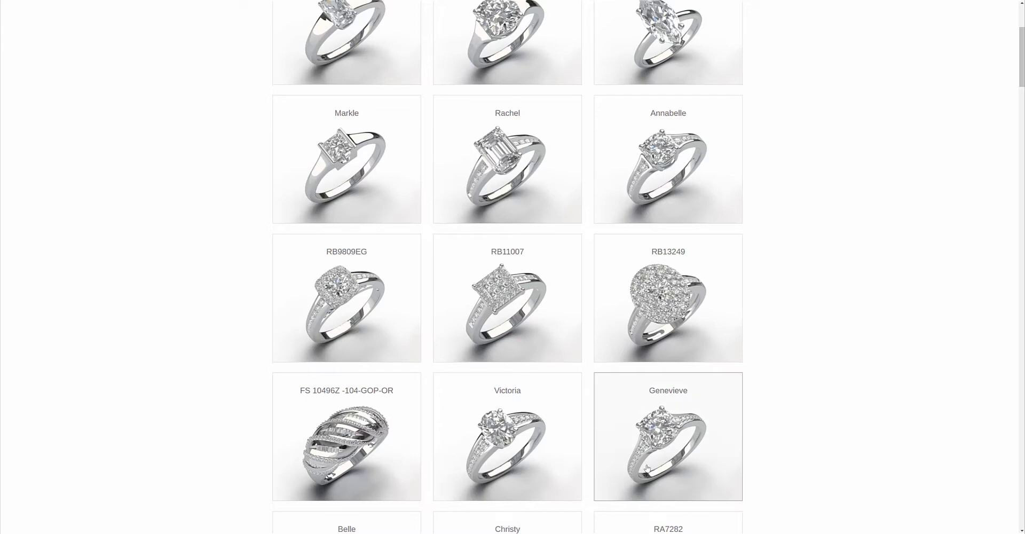
pyautogui.click(644, 467)
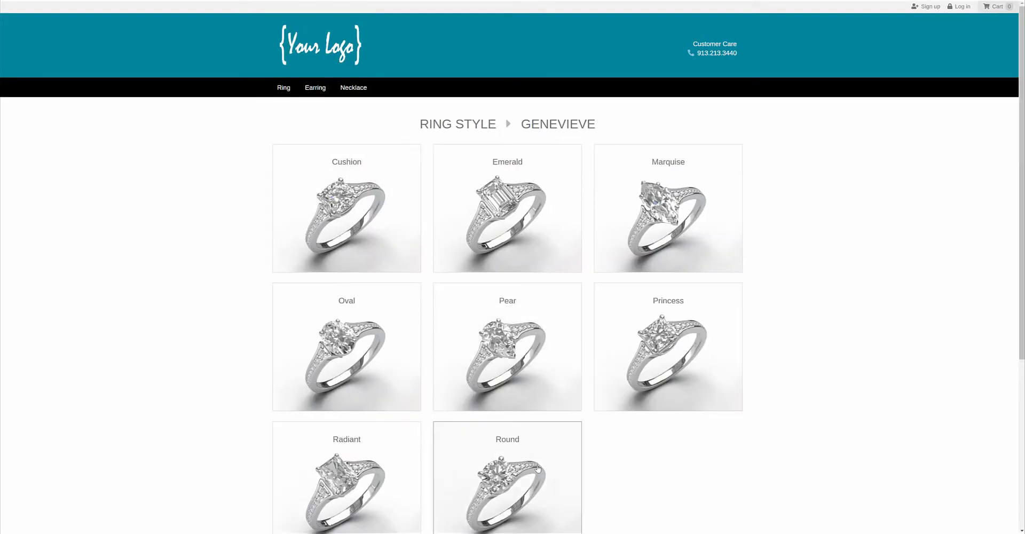
pyautogui.click(595, 378)
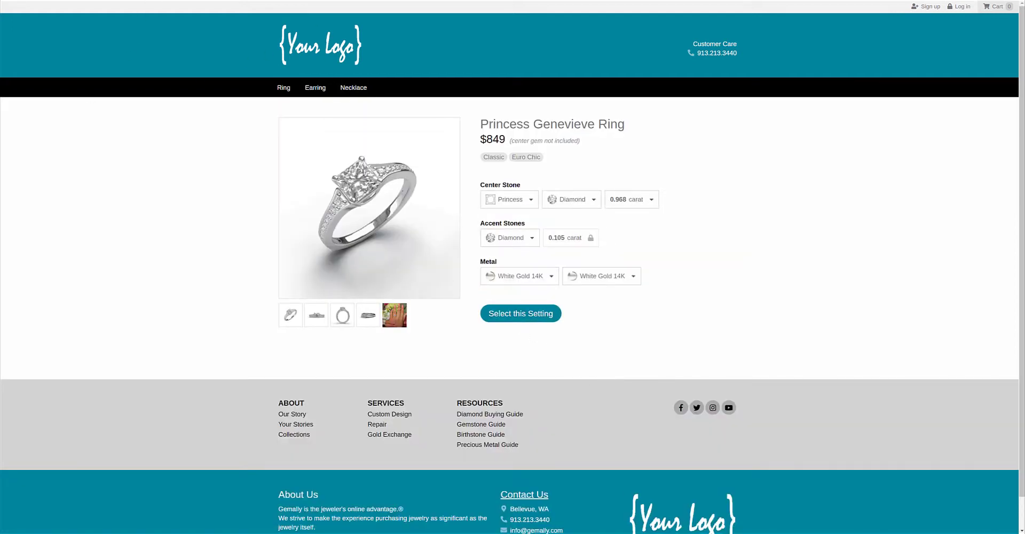
# Open the store administration login page at gemally.com/storeadmin in a separate browser tab
pyautogui.hotkey('ctrl', 't')
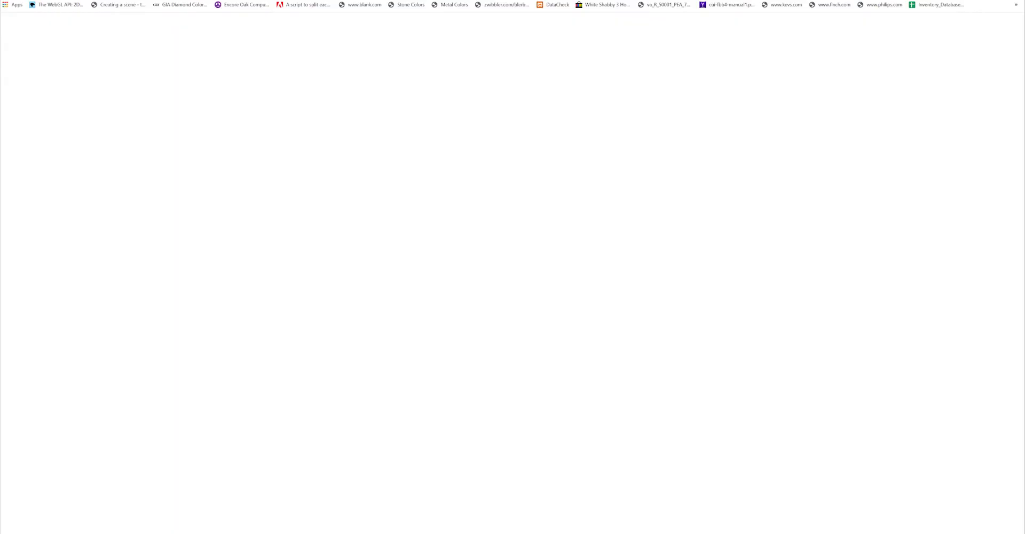
pyautogui.write('https://www.gemally.com/blank/ring-setting/ring-setting-step-3?ID==AFVCh0Vu9GMVBTMt50V0ZVVUx2cUhFZCJVRxYzTHhnV')
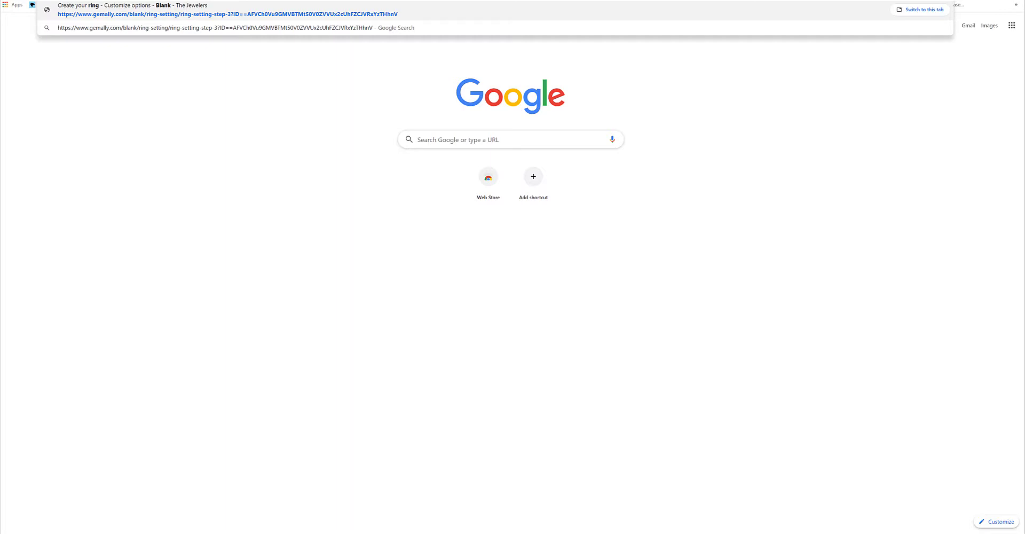
pyautogui.press('BackSpace')
pyautogui.write('storeadmin')
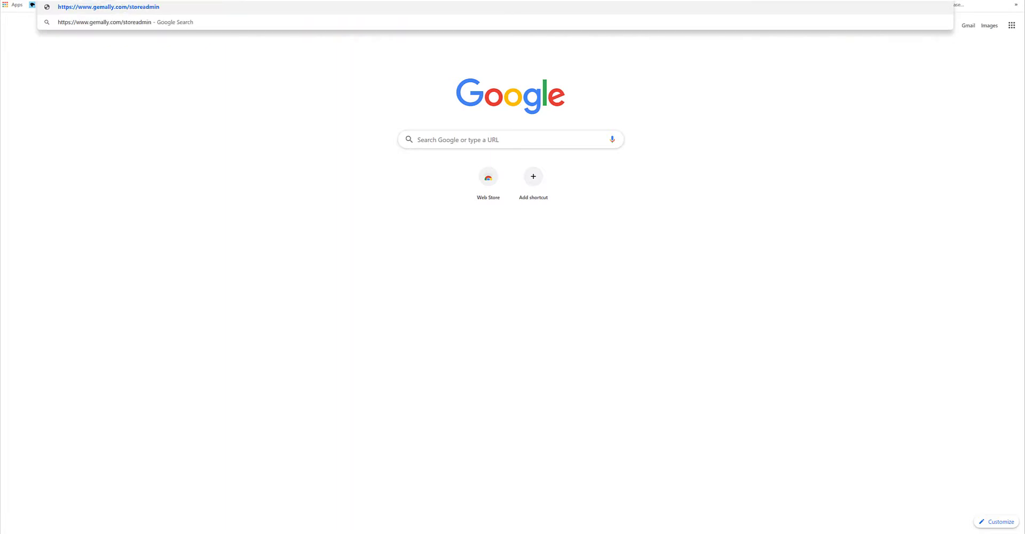
pyautogui.press('Return')
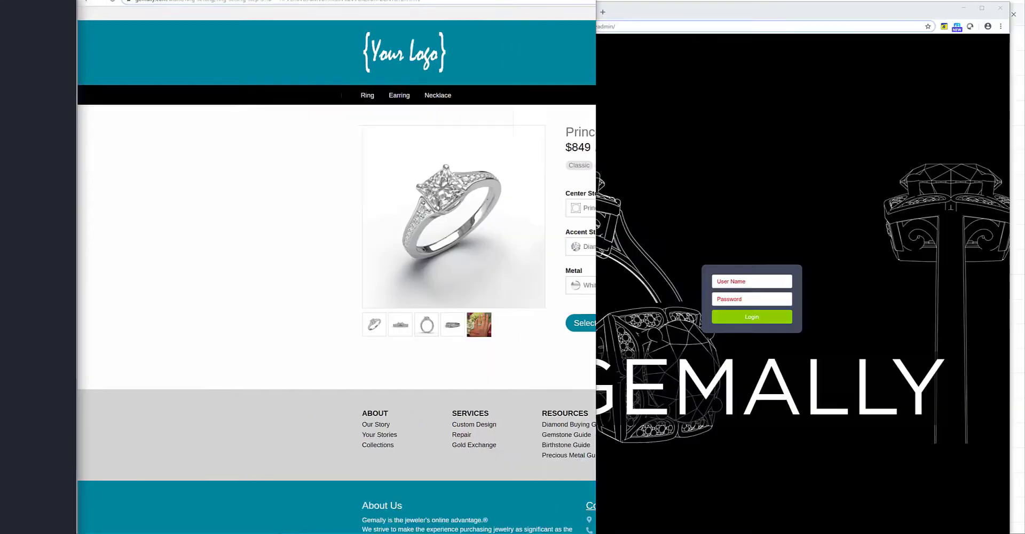
# Arrange the storefront and store admin windows side by side, each filling half the screen at full height
pyautogui.moveTo(210, 0); pyautogui.dragTo(0, 0)
pyautogui.scroll(-10, 419, 241)
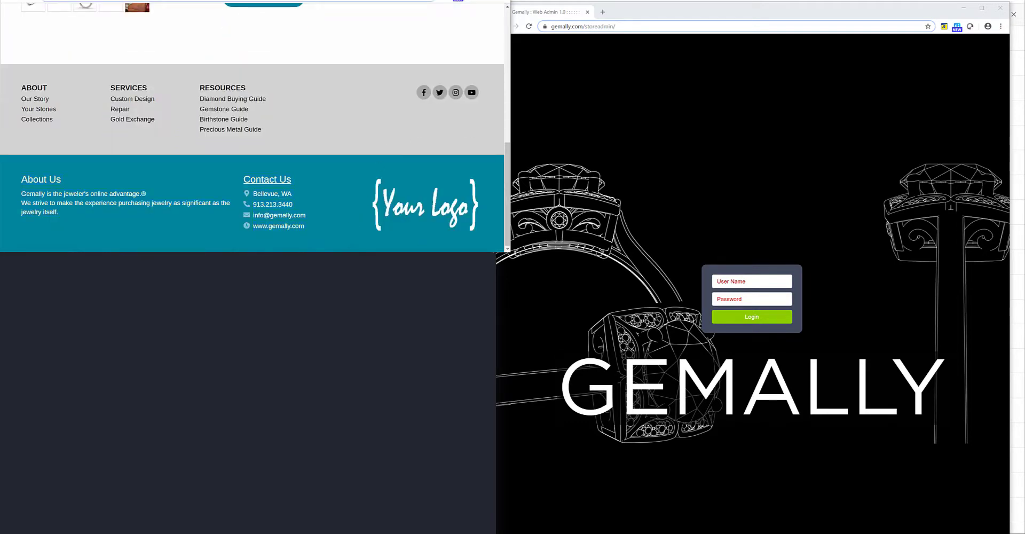
pyautogui.scroll(5, 252, 126)
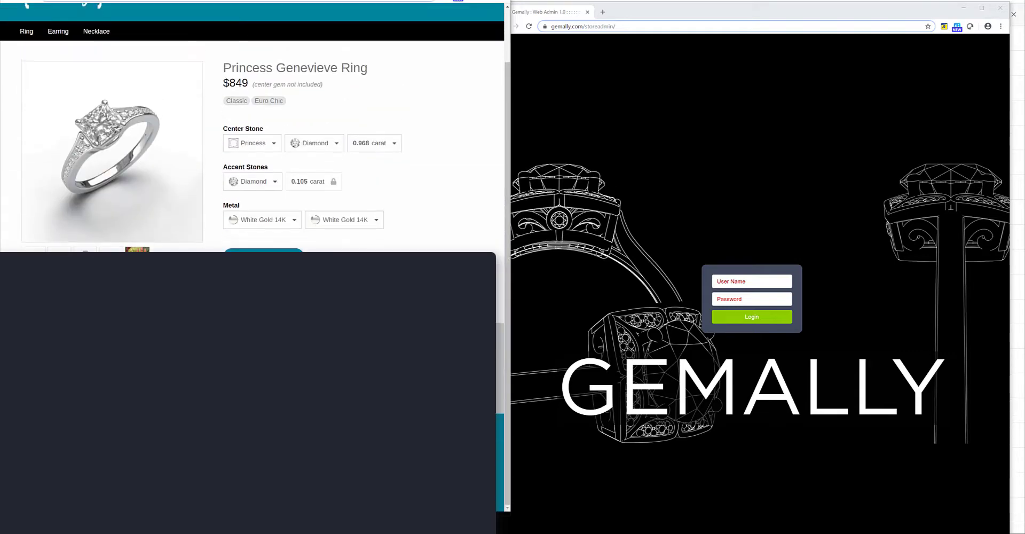
pyautogui.moveTo(419, 511); pyautogui.dragTo(418, 533)
pyautogui.moveTo(822, 11); pyautogui.dragTo(1024, 0)
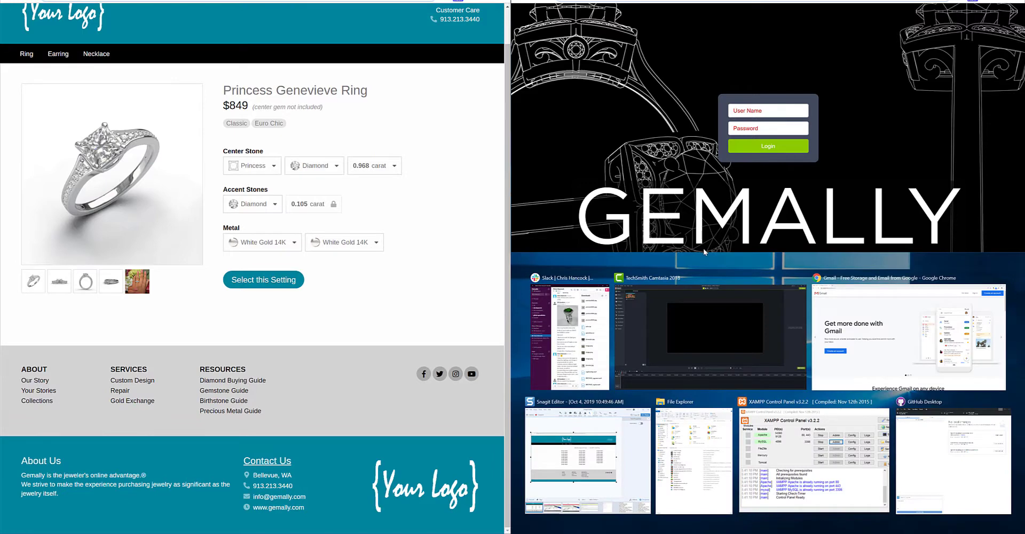
pyautogui.click(713, 255)
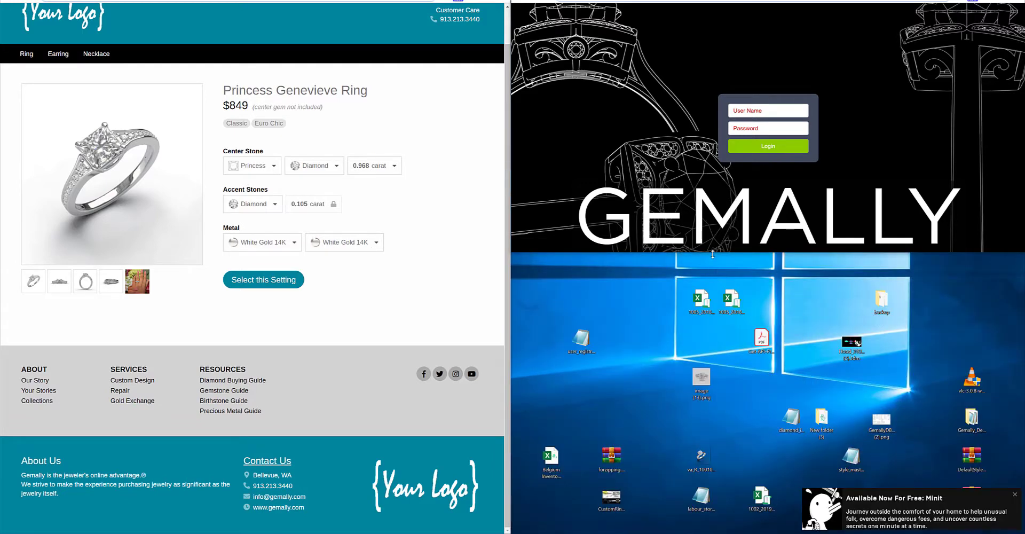
pyautogui.moveTo(713, 254); pyautogui.dragTo(713, 533)
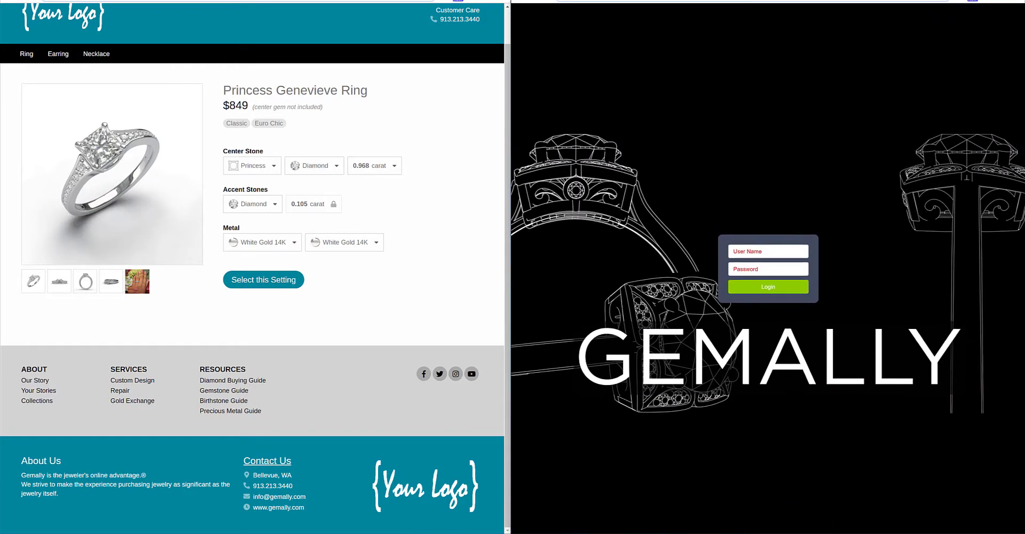
# Log in to the store admin with the saved blank store user name and the account password
pyautogui.click(768, 249)
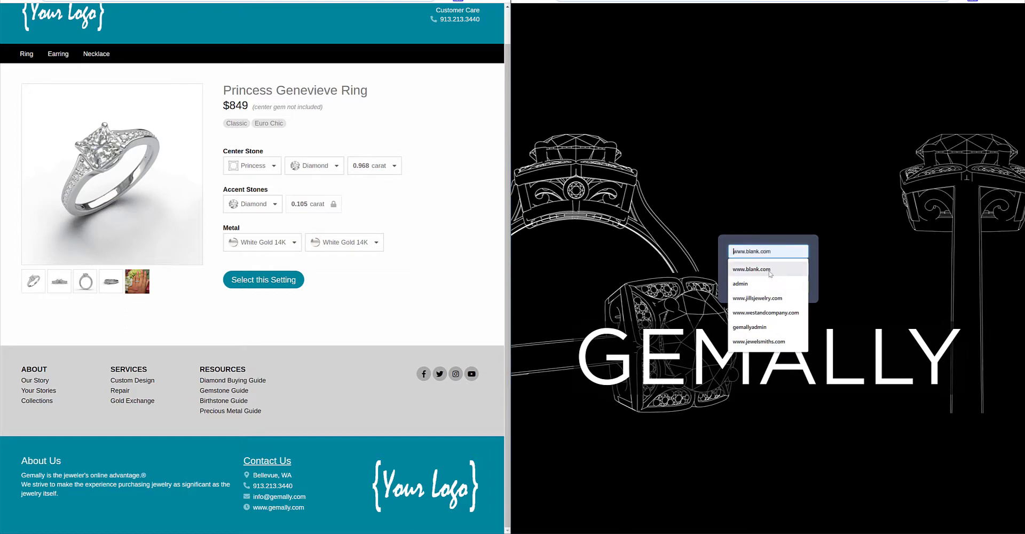
pyautogui.click(769, 270)
pyautogui.click(769, 271)
pyautogui.write('*')
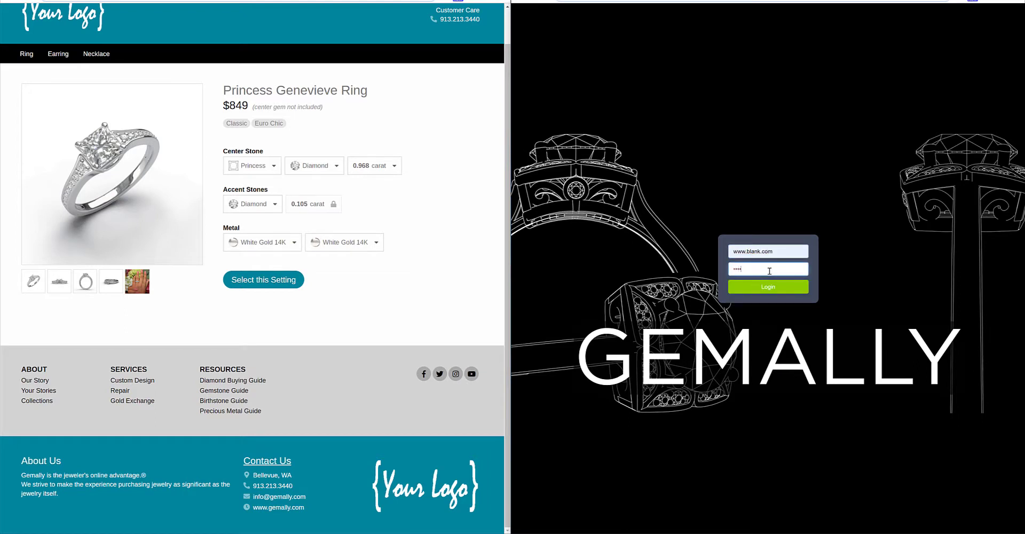
pyautogui.press('Return')
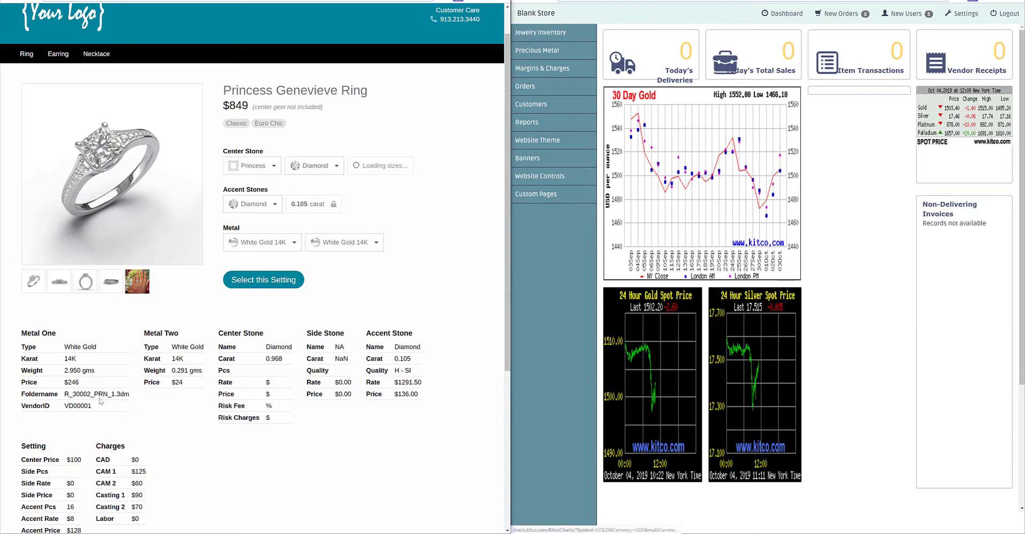
# Examine the metal, stone, setting and charges price breakdown below the Princess Genevieve Ring on the storefront
pyautogui.scroll(-5, 337, 451)
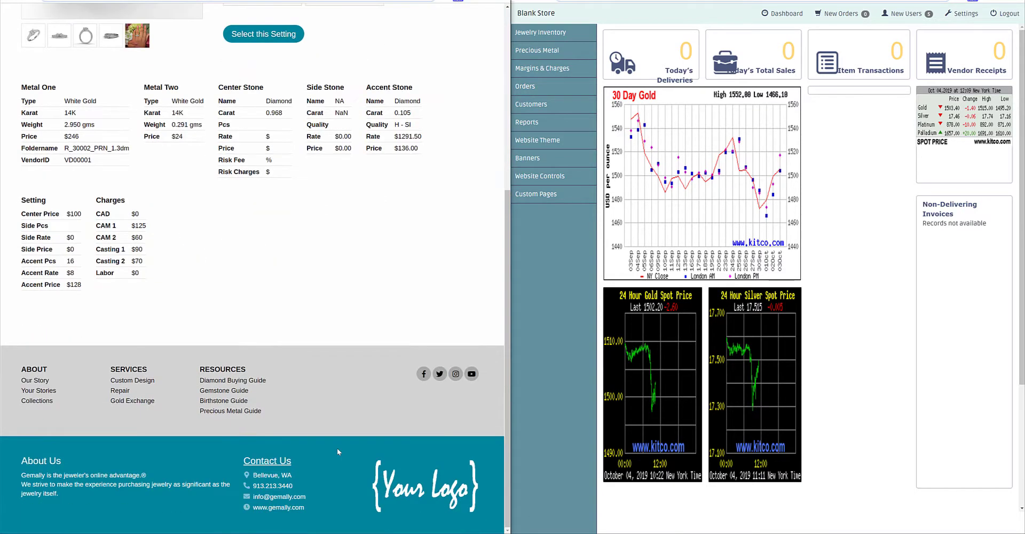
pyautogui.scroll(4, 338, 452)
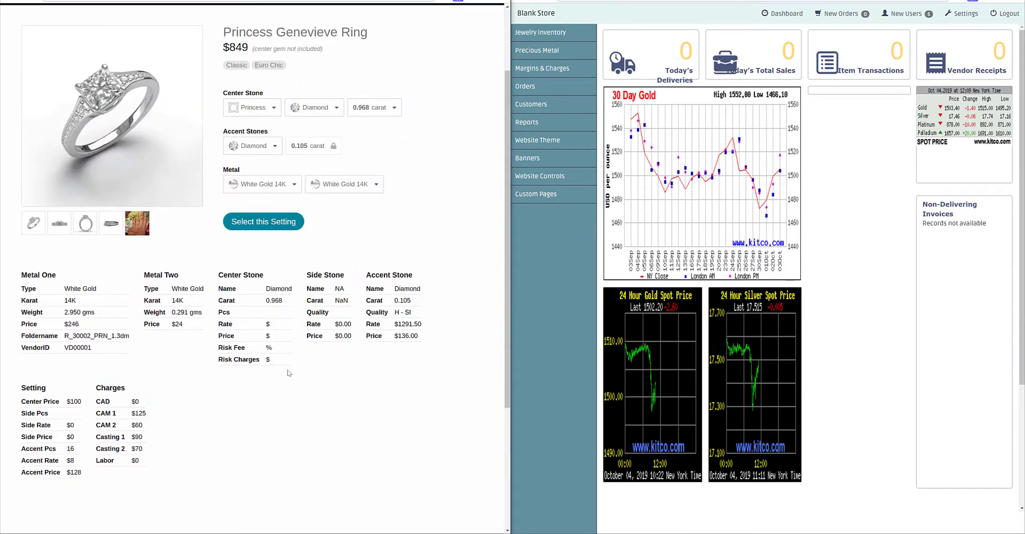
pyautogui.scroll(2, 292, 377)
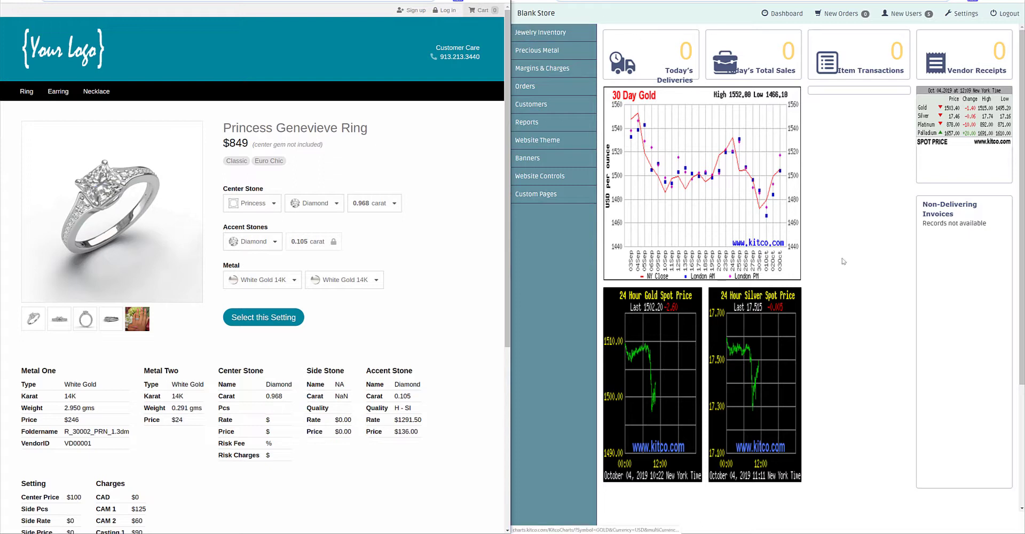
# View the diamond master list and the store products inventory in the store admin
pyautogui.click(559, 34)
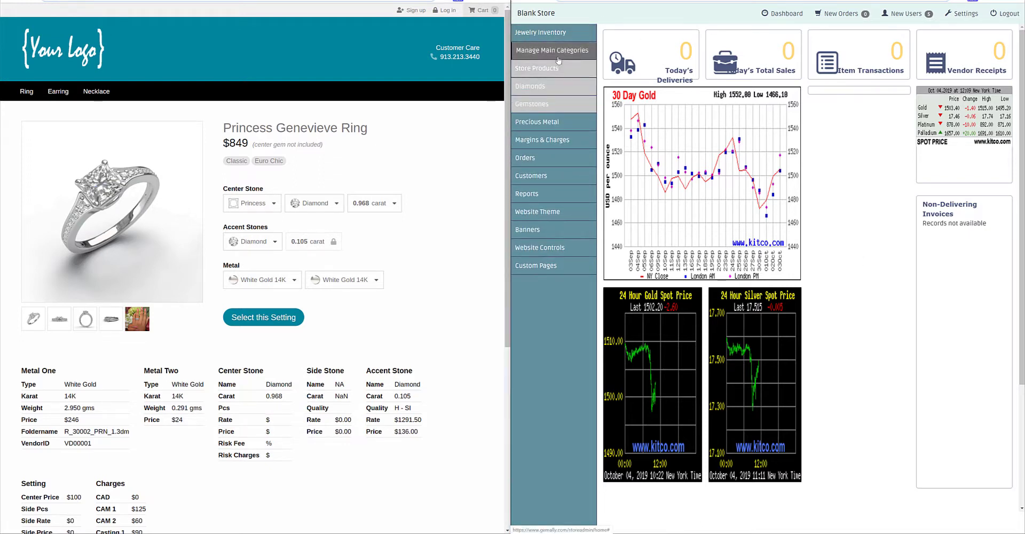
pyautogui.click(568, 87)
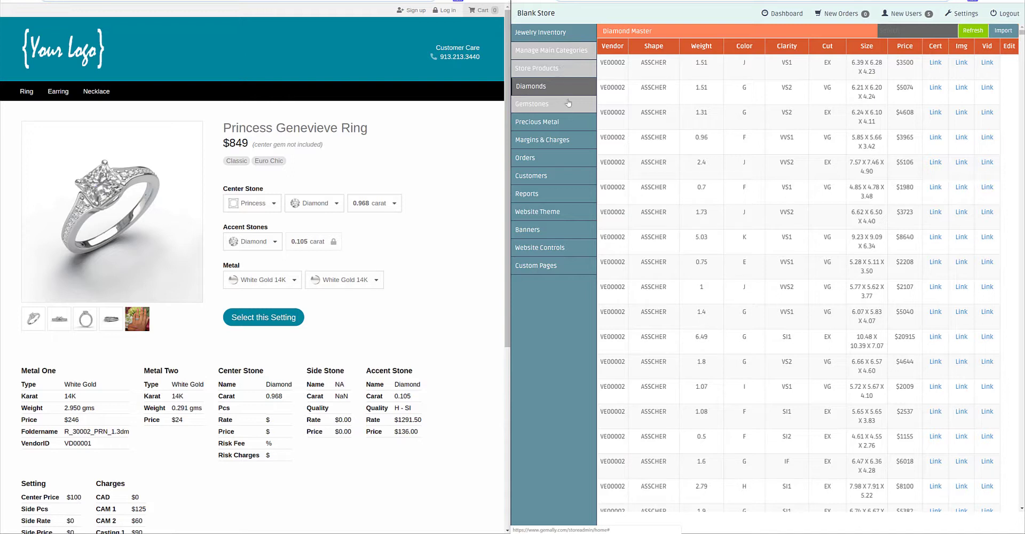
pyautogui.click(559, 63)
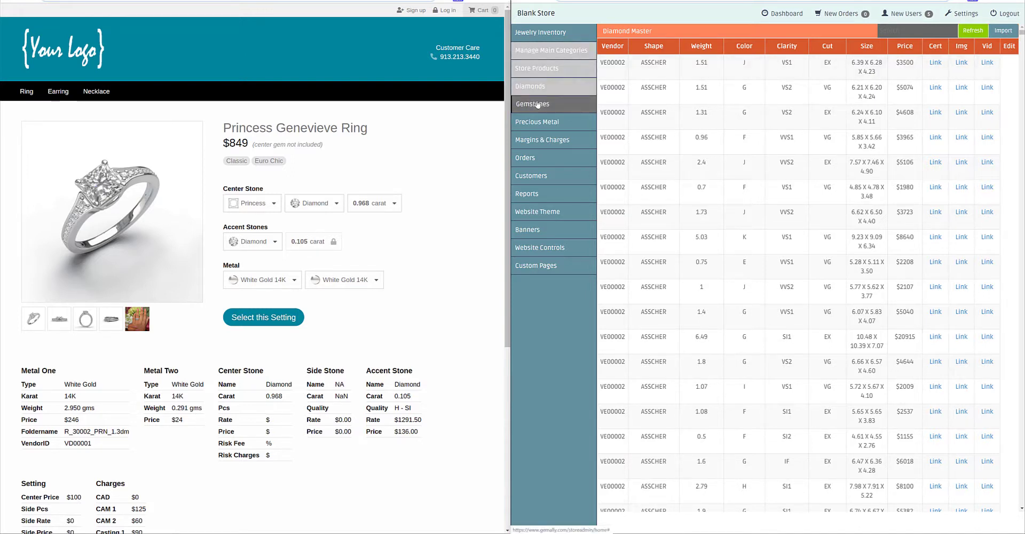
pyautogui.click(549, 73)
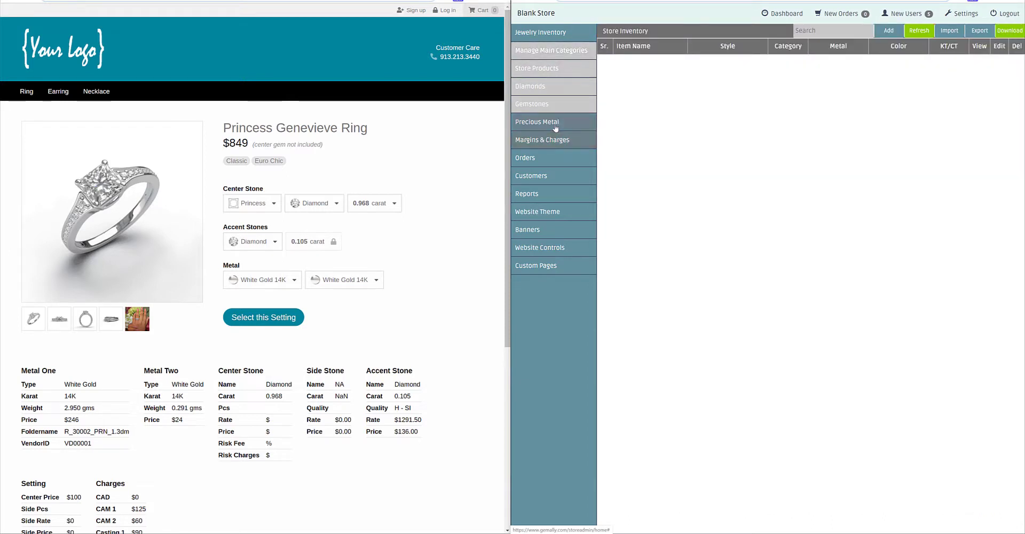
# View the jewelry main categories and the daily metal rates in the store admin
pyautogui.click(549, 53)
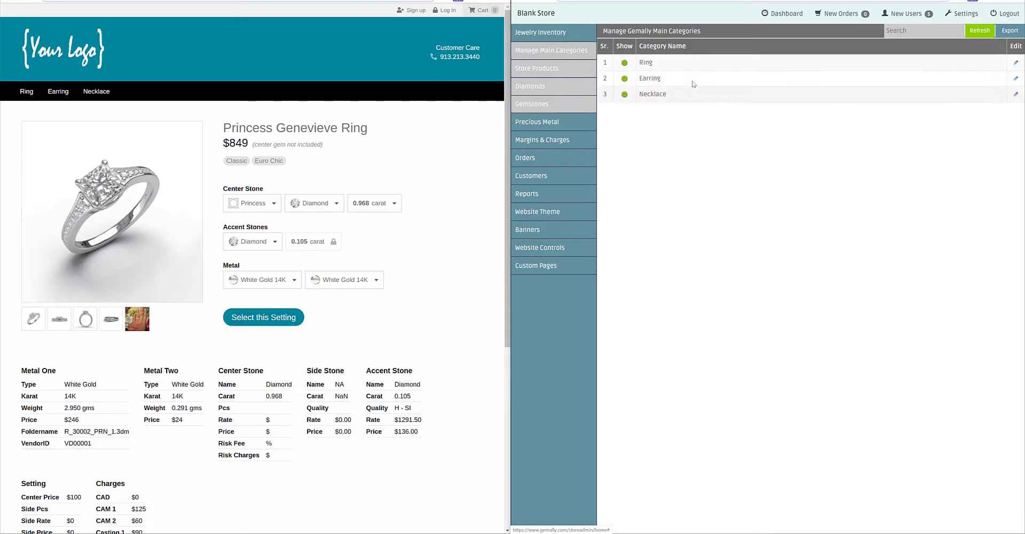
pyautogui.click(553, 124)
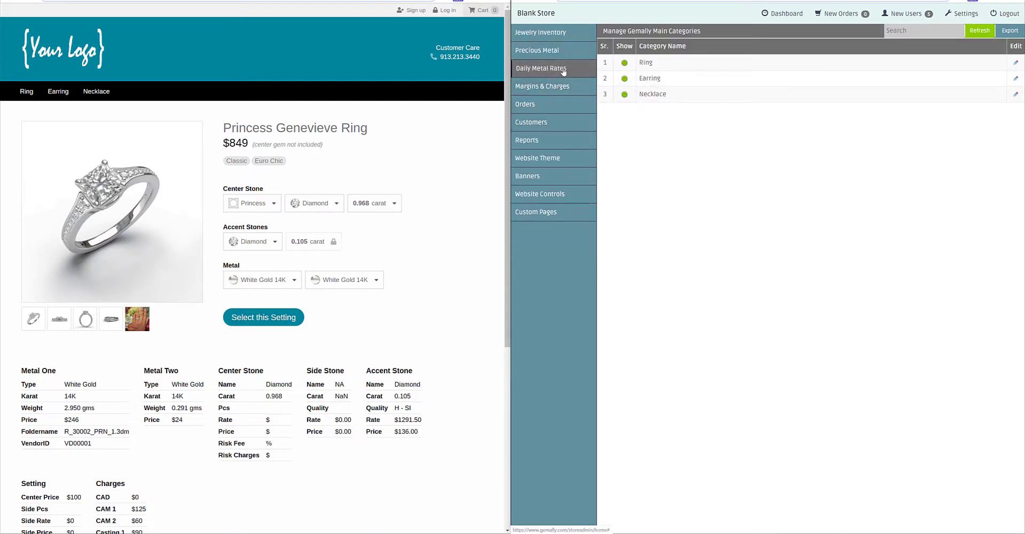
pyautogui.click(563, 72)
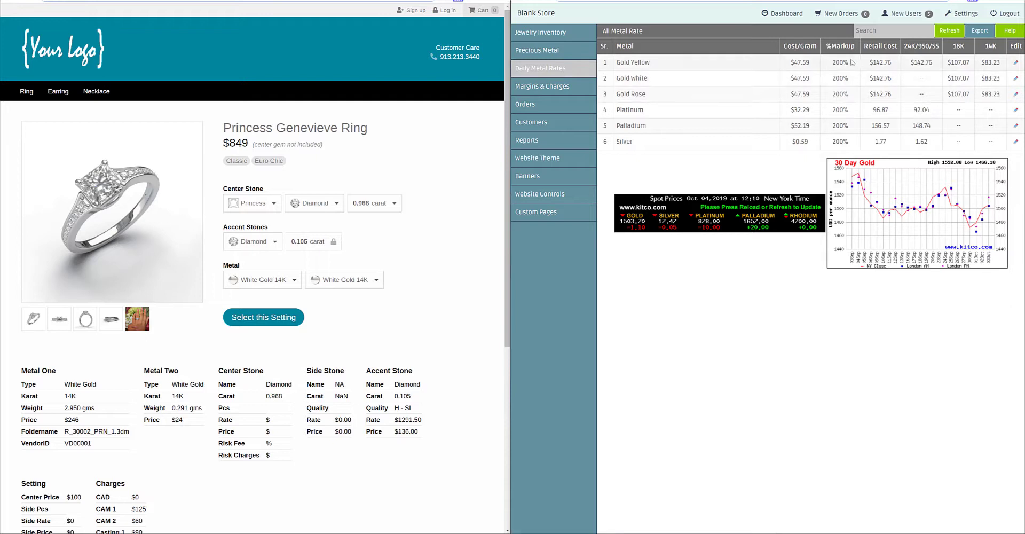
# Make G - VS the default melee diamond quality in the store admin and reload the storefront ring page
pyautogui.click(556, 91)
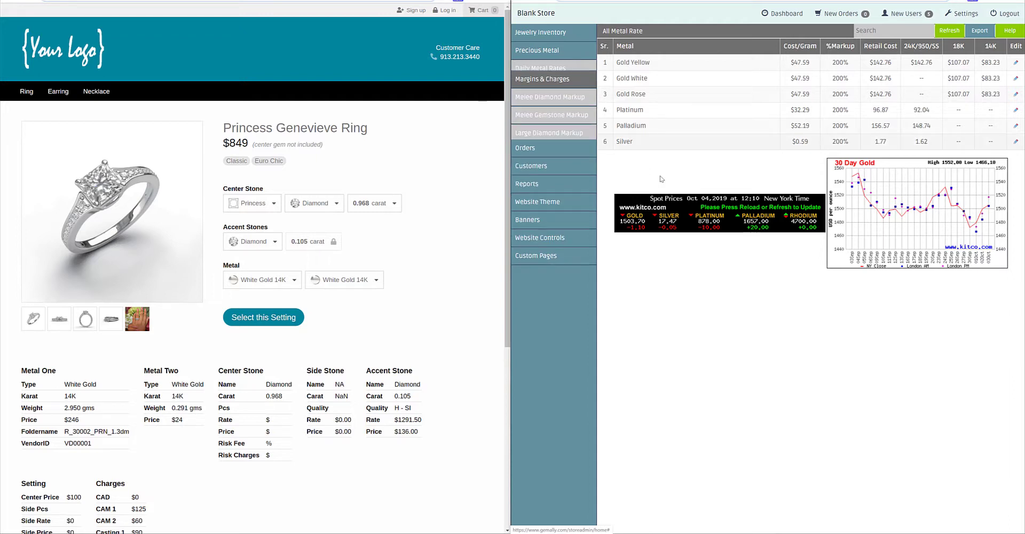
pyautogui.click(572, 94)
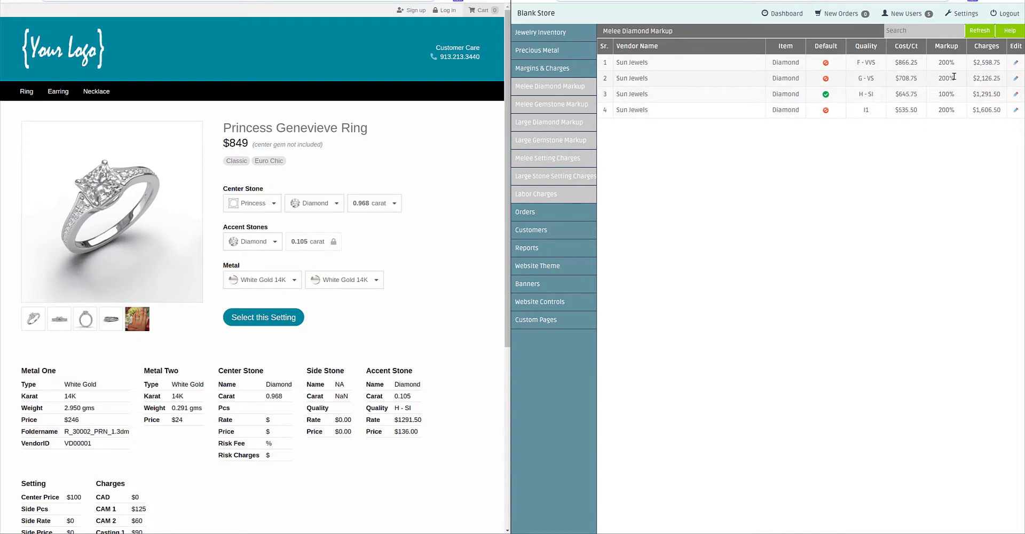
pyautogui.click(1016, 79)
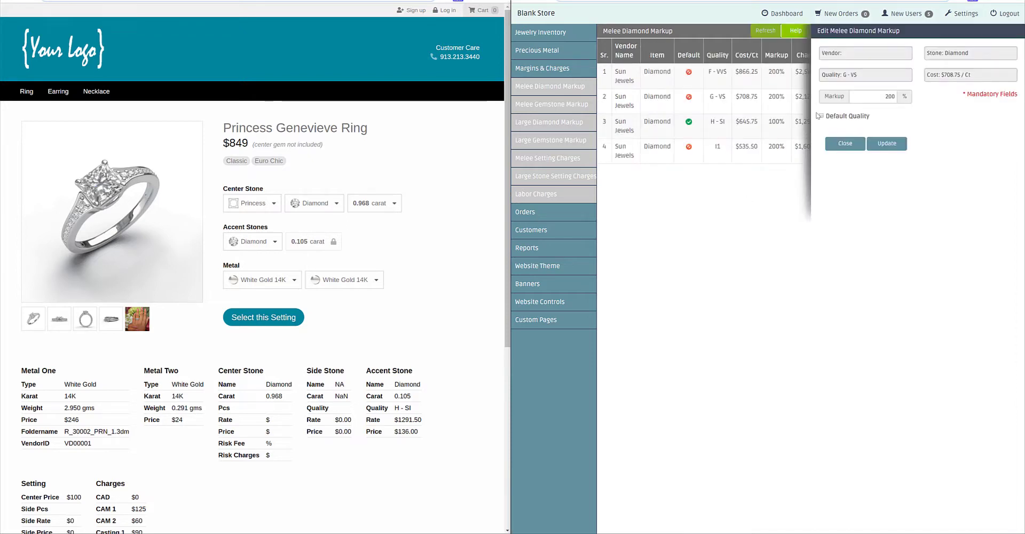
pyautogui.click(822, 116)
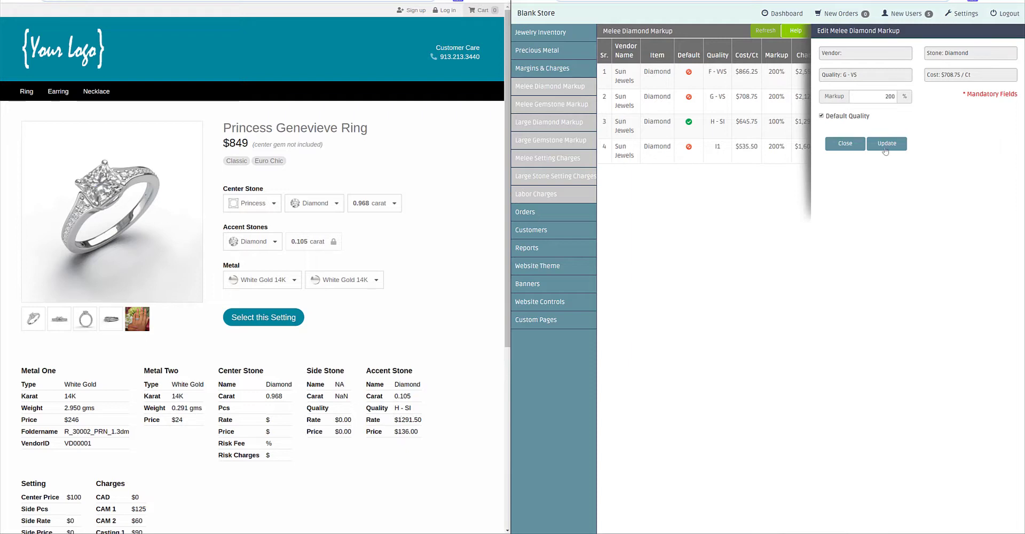
pyautogui.click(888, 148)
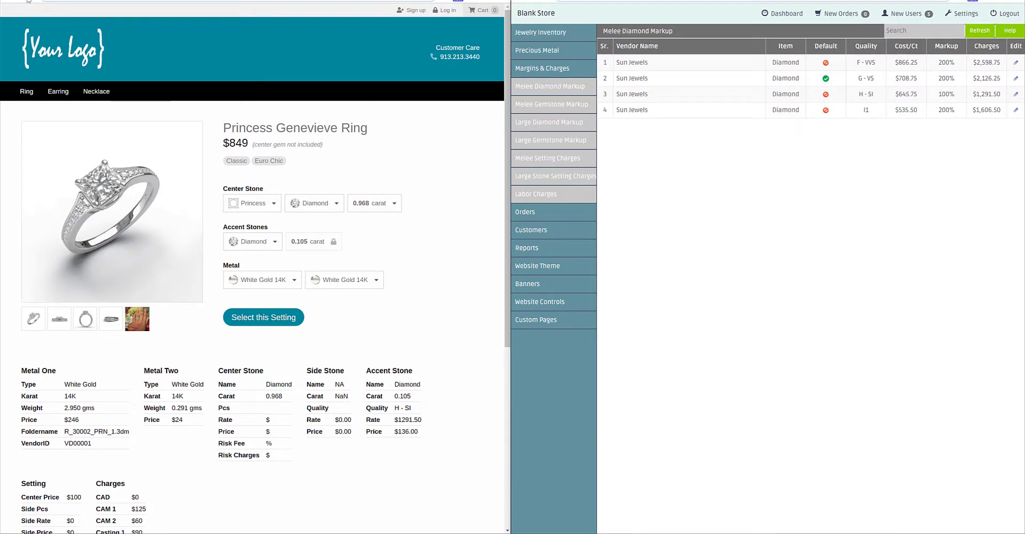
pyautogui.press('F5')
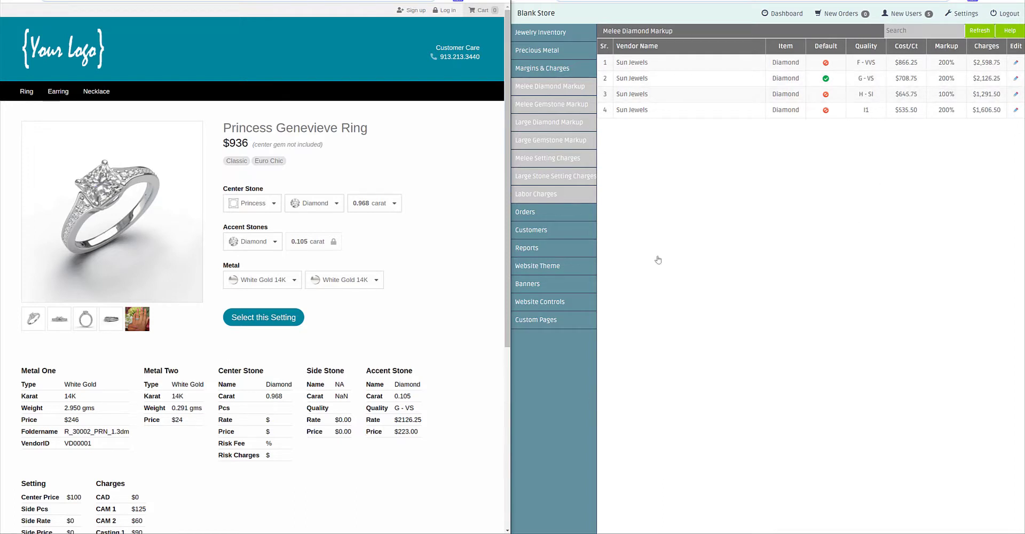
pyautogui.click(1016, 79)
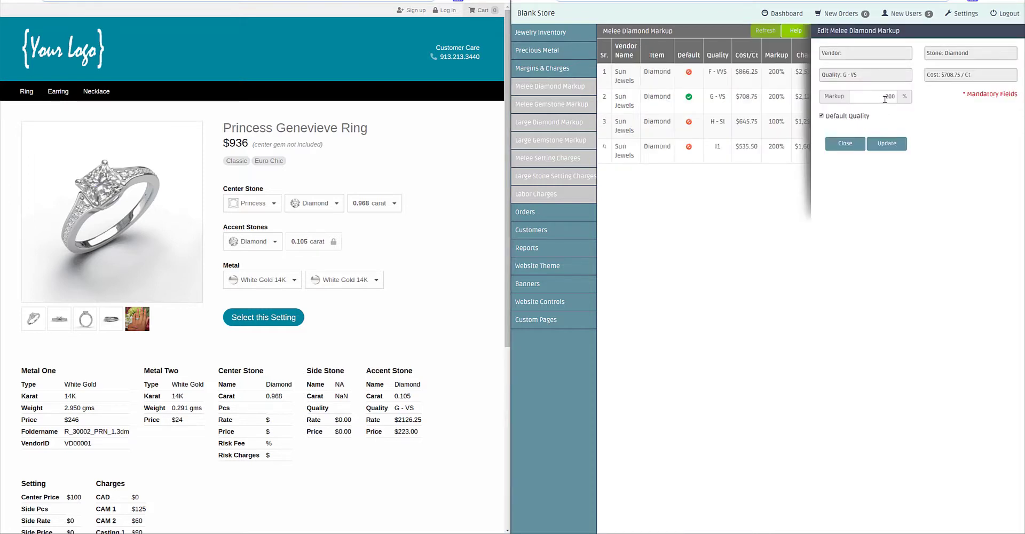
pyautogui.doubleClick(887, 96)
pyautogui.click(845, 143)
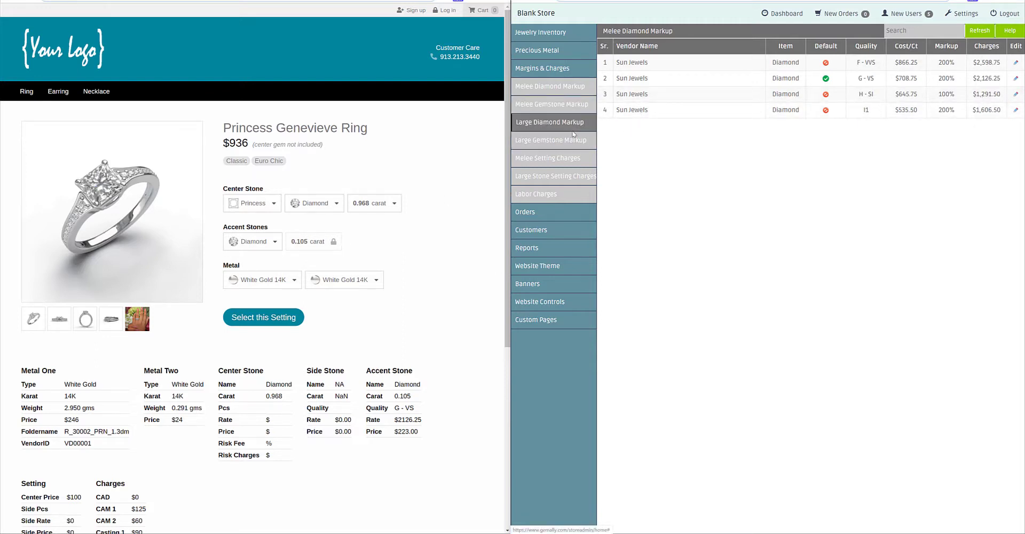
# View the melee gemstone, large diamond and large gemstone markups in the store admin
pyautogui.click(573, 107)
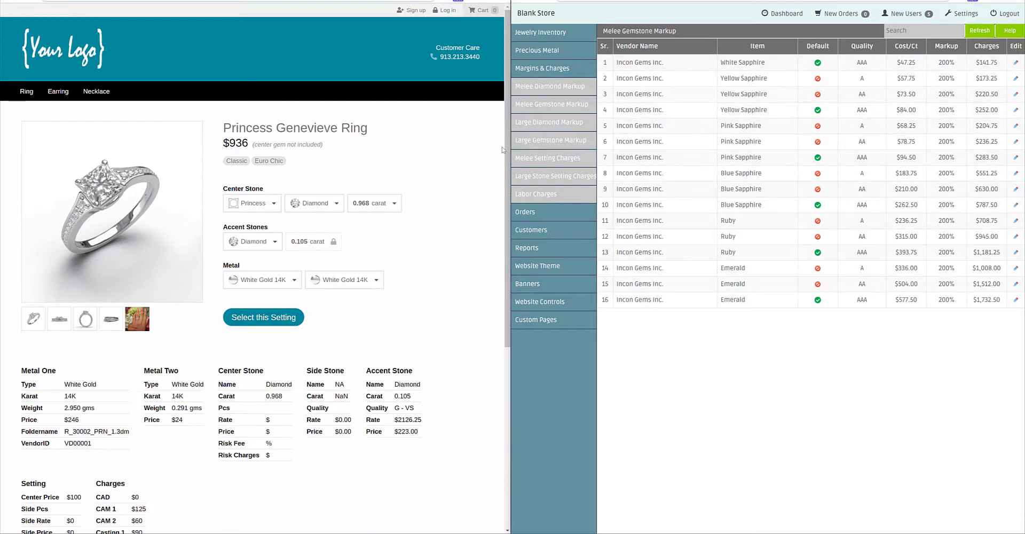
pyautogui.click(568, 124)
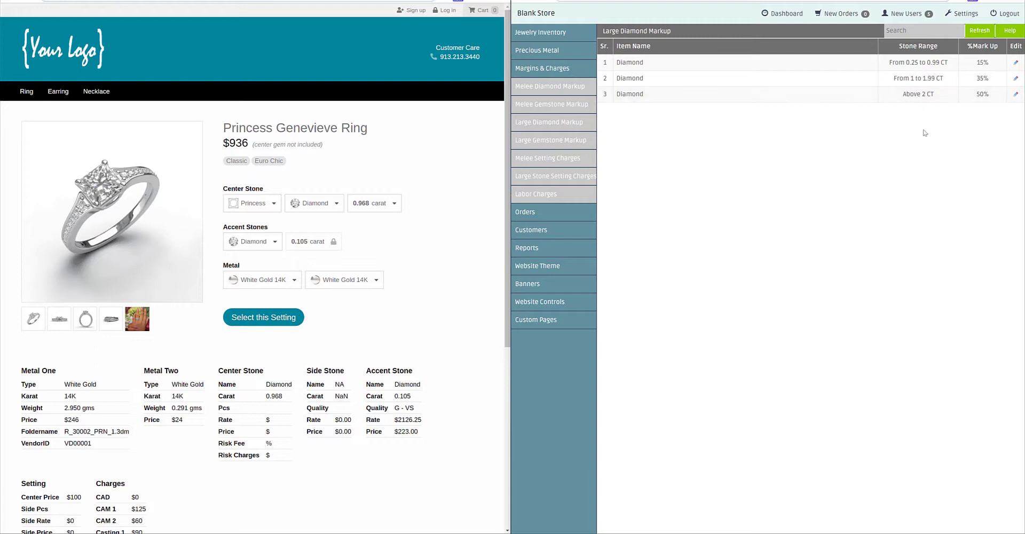
pyautogui.click(563, 142)
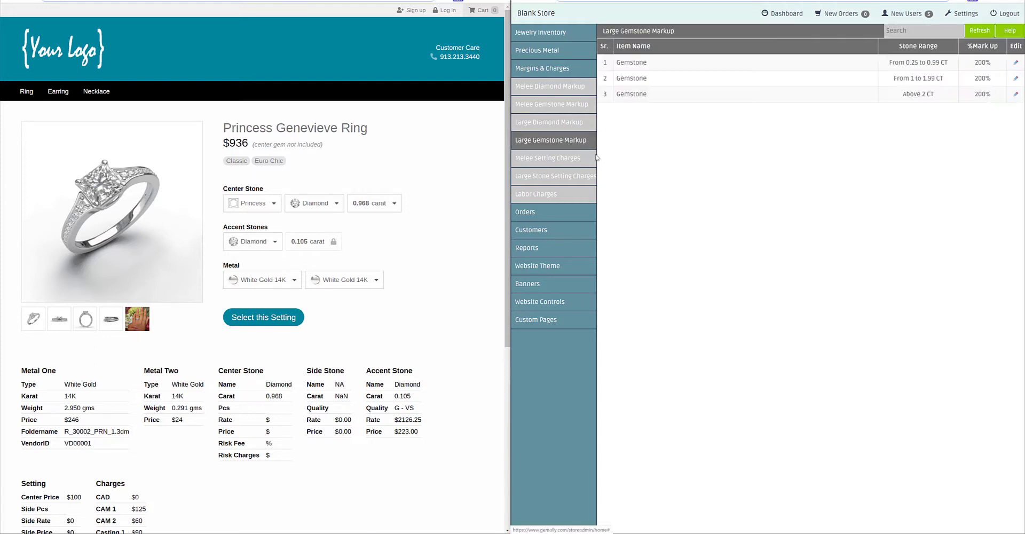
# View the melee setting charges and compare them with the accent pieces in the storefront ring's setting breakdown
pyautogui.click(555, 160)
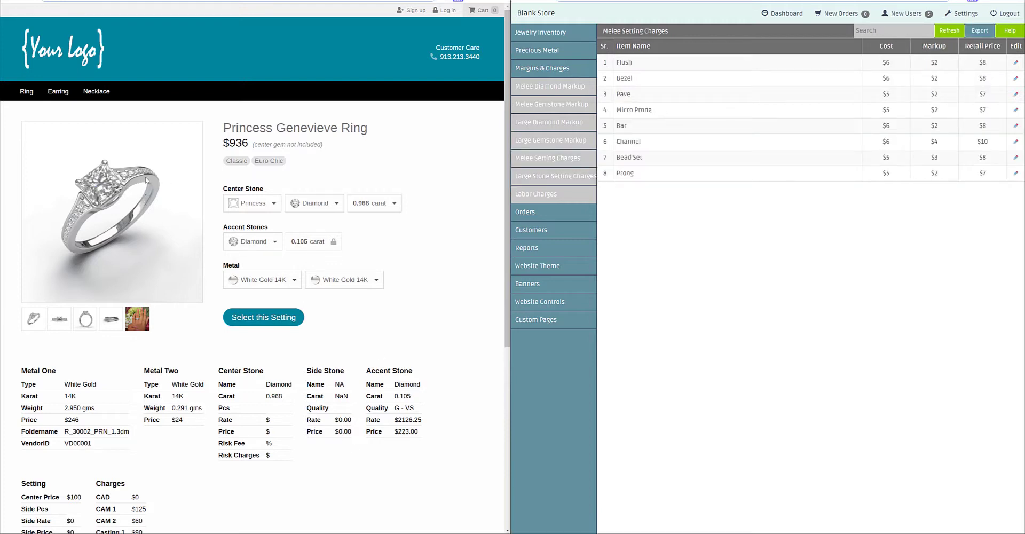
pyautogui.scroll(-3, 171, 400)
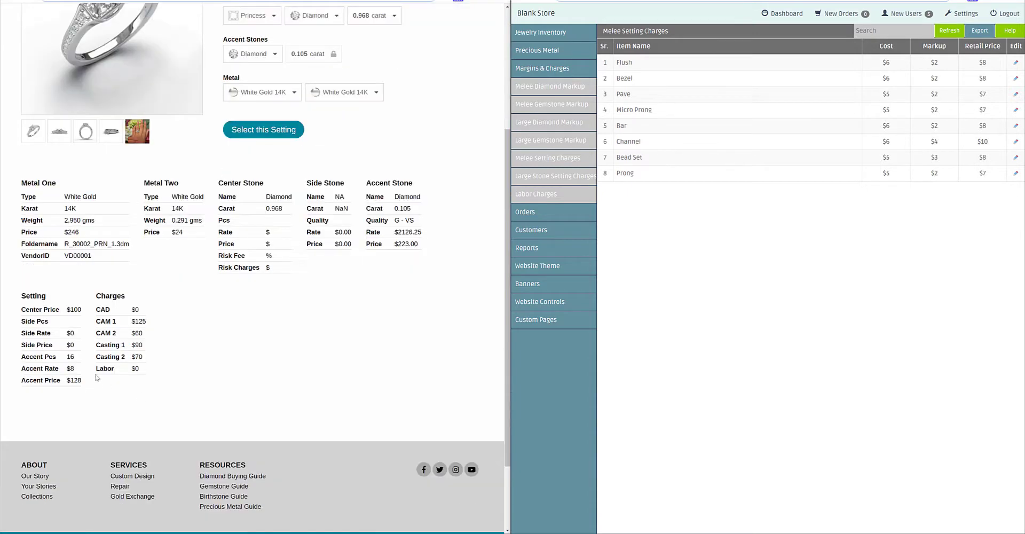
pyautogui.doubleClick(70, 357)
pyautogui.scroll(3, 97, 264)
pyautogui.scroll(-3, 205, 327)
# Set the Bead Set melee setting markup to $2 and reload the storefront ring page to check its price
pyautogui.click(1015, 158)
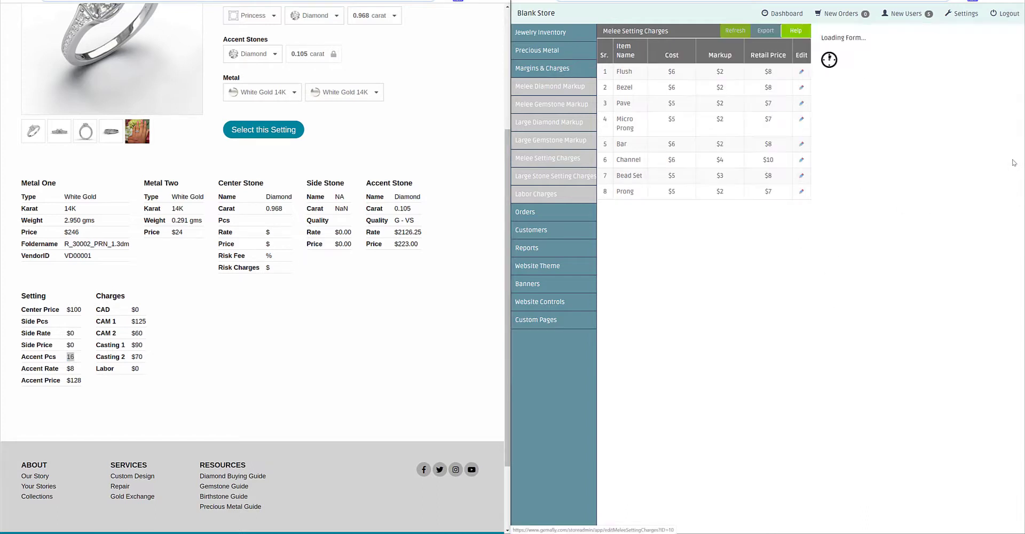
pyautogui.click(1011, 80)
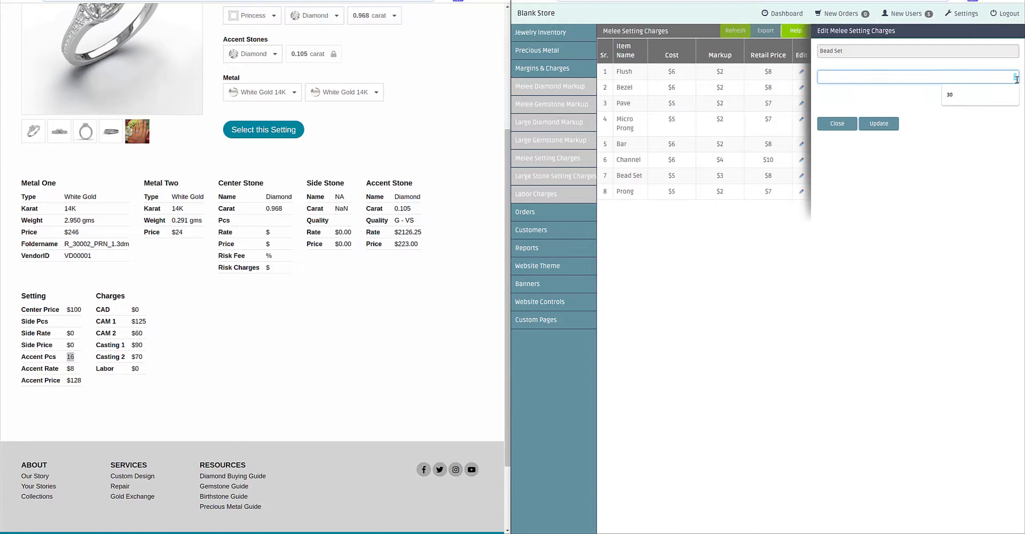
pyautogui.press('Escape')
pyautogui.click(1016, 77)
pyautogui.click(879, 128)
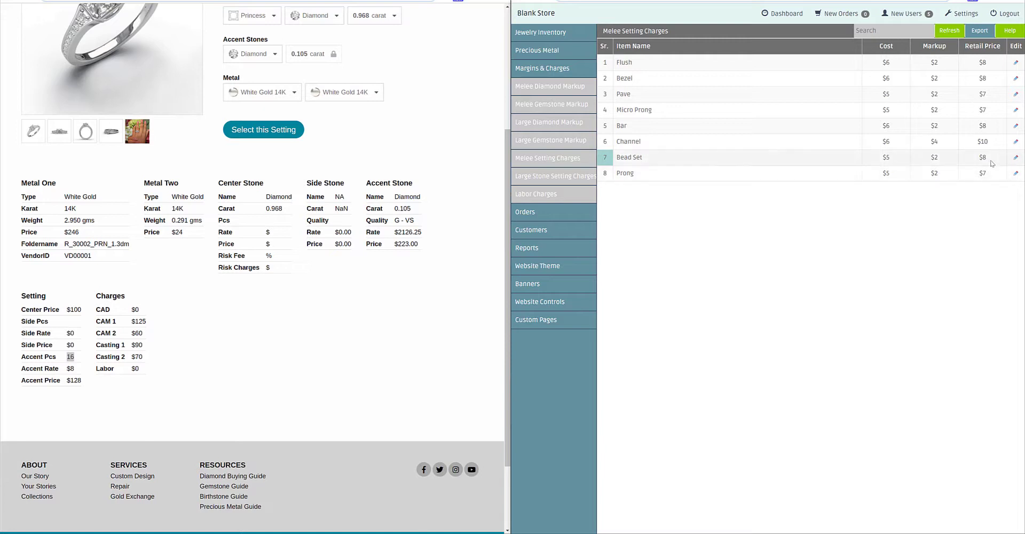
pyautogui.click(955, 31)
pyautogui.press('F5')
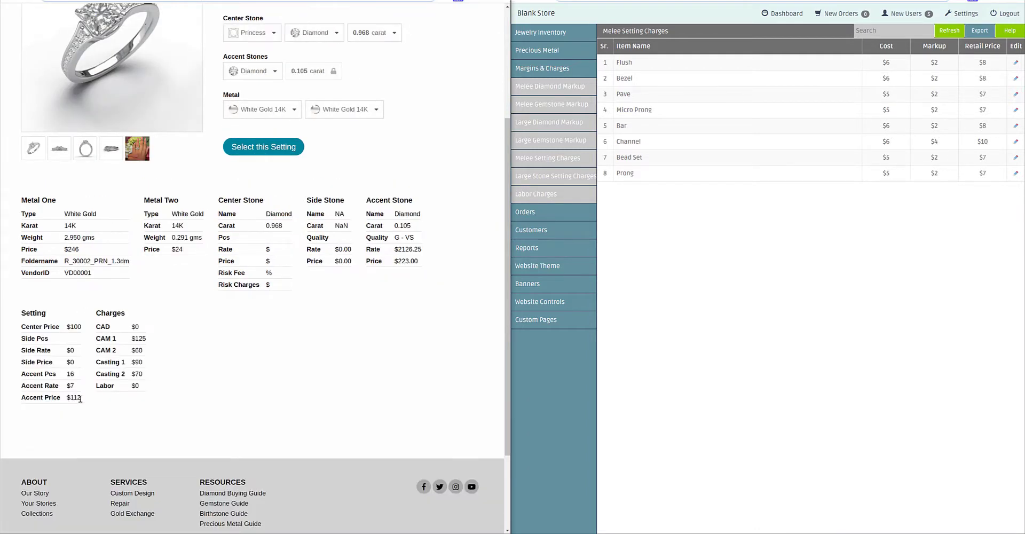
pyautogui.scroll(3, 426, 378)
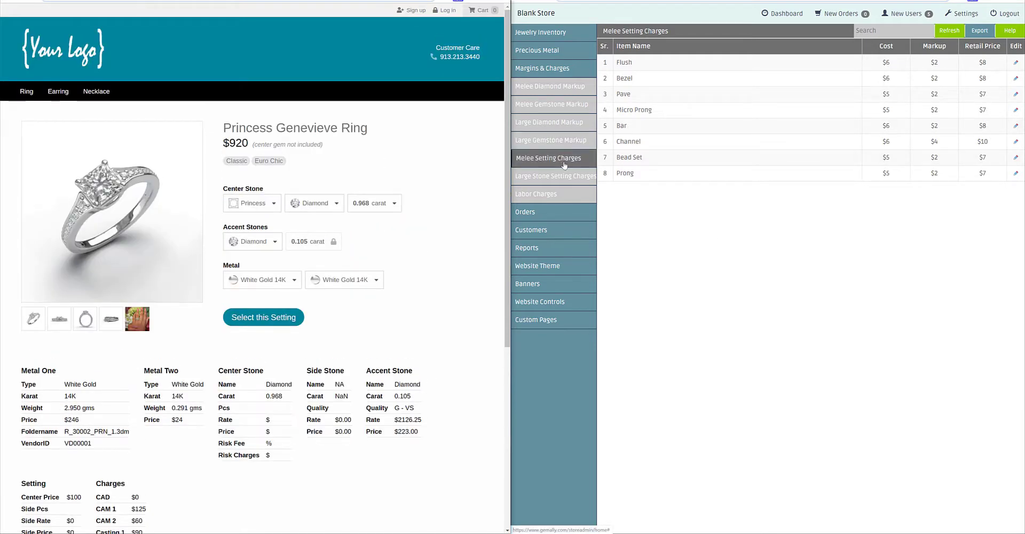
# View the large stone setting charges and the labor charges, examining the CAD cost, markup and retail price
pyautogui.click(565, 179)
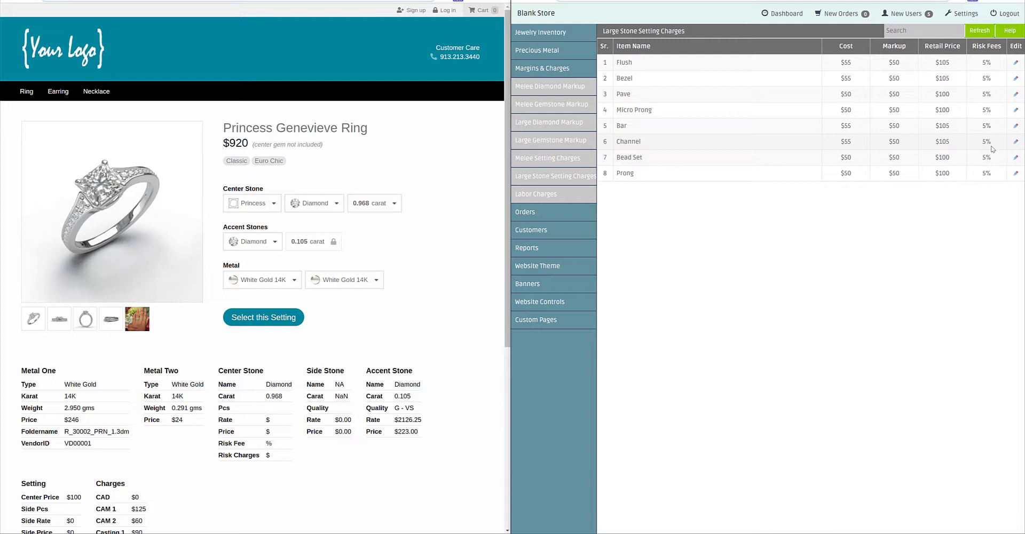
pyautogui.click(543, 191)
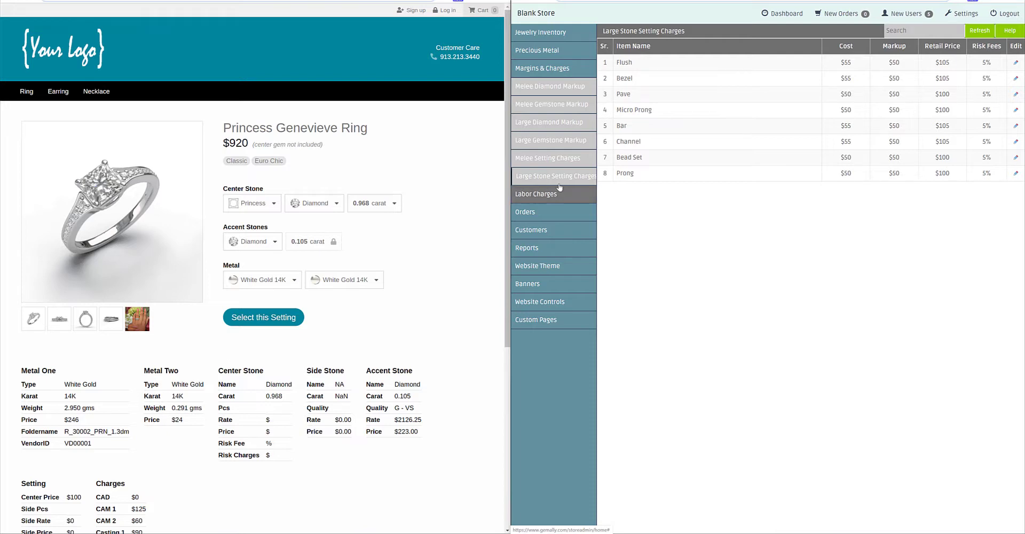
pyautogui.click(559, 183)
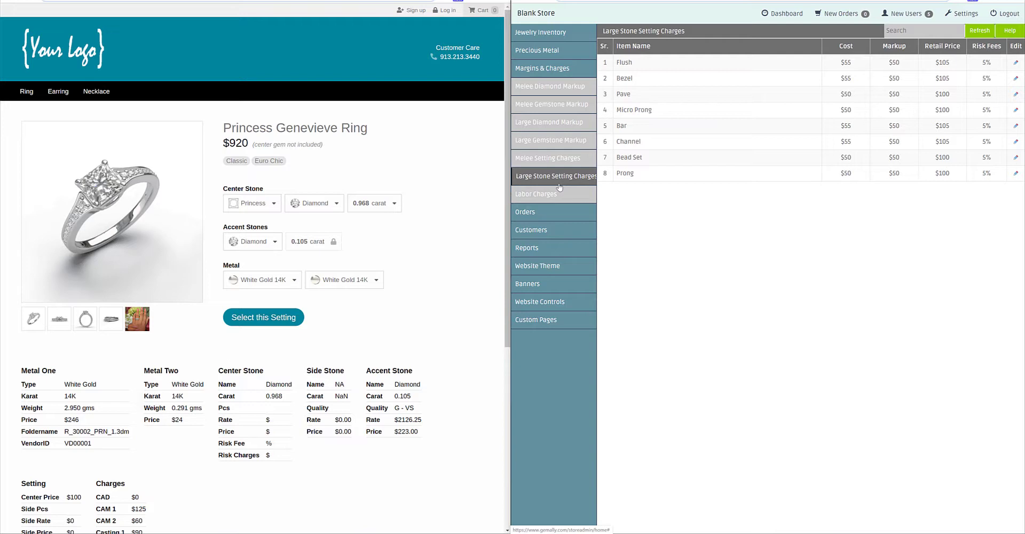
pyautogui.click(561, 196)
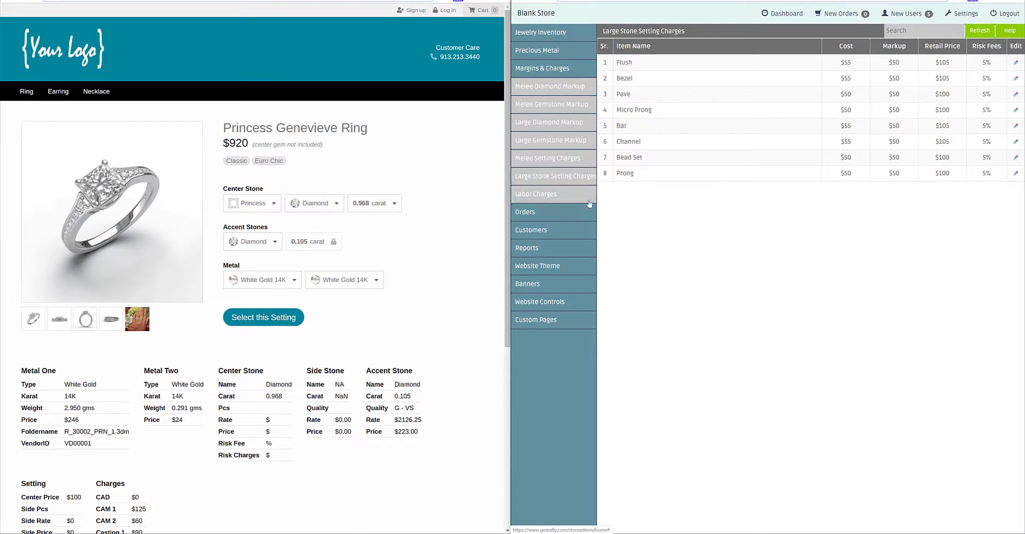
pyautogui.click(584, 200)
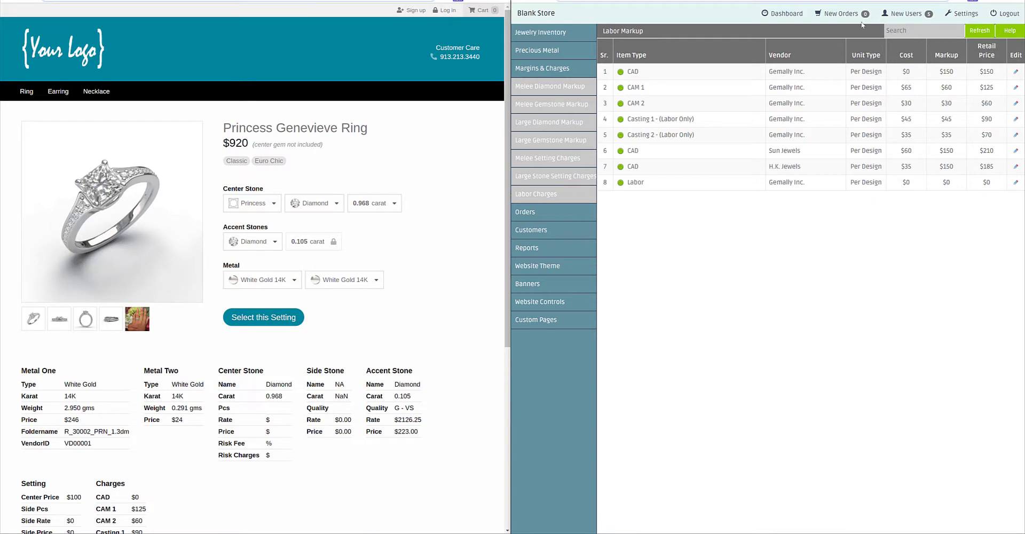
pyautogui.moveTo(910, 73); pyautogui.dragTo(899, 70)
pyautogui.click(952, 70)
pyautogui.moveTo(994, 71); pyautogui.dragTo(977, 73)
pyautogui.click(987, 88)
# Change the ring's first metal to Yellow Gold 18K on the storefront and check the Casting 1 and Sun Jewels CAD labor markups
pyautogui.click(288, 281)
pyautogui.click(310, 300)
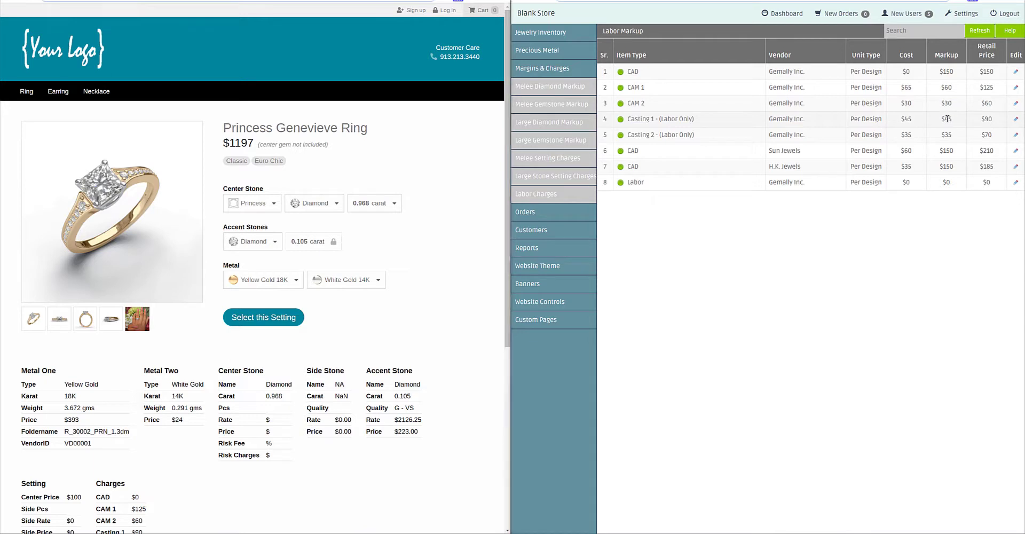
pyautogui.doubleClick(946, 118)
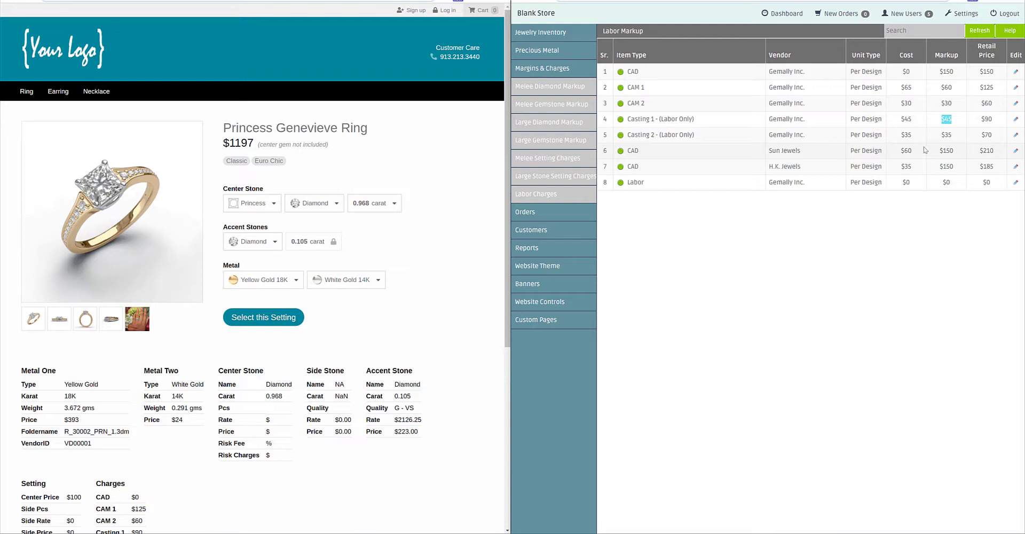
pyautogui.moveTo(912, 151); pyautogui.dragTo(954, 150)
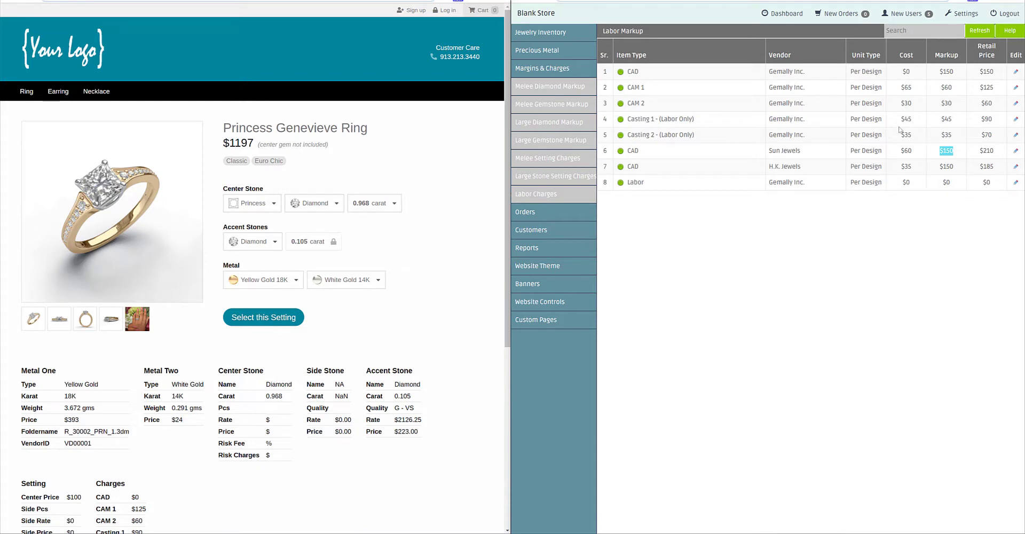
# View the order categories and the customer categories in the store admin
pyautogui.click(542, 68)
pyautogui.click(554, 88)
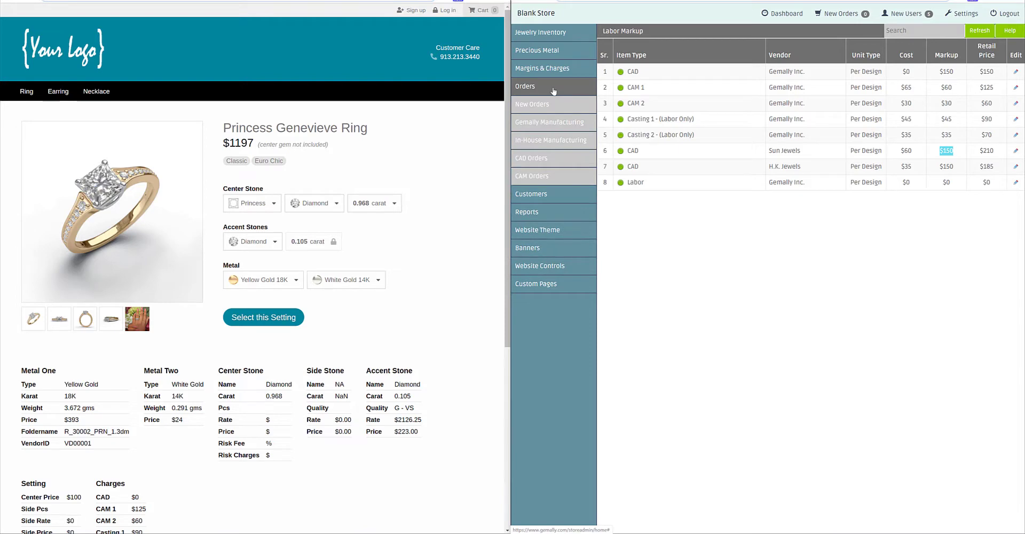
pyautogui.click(553, 89)
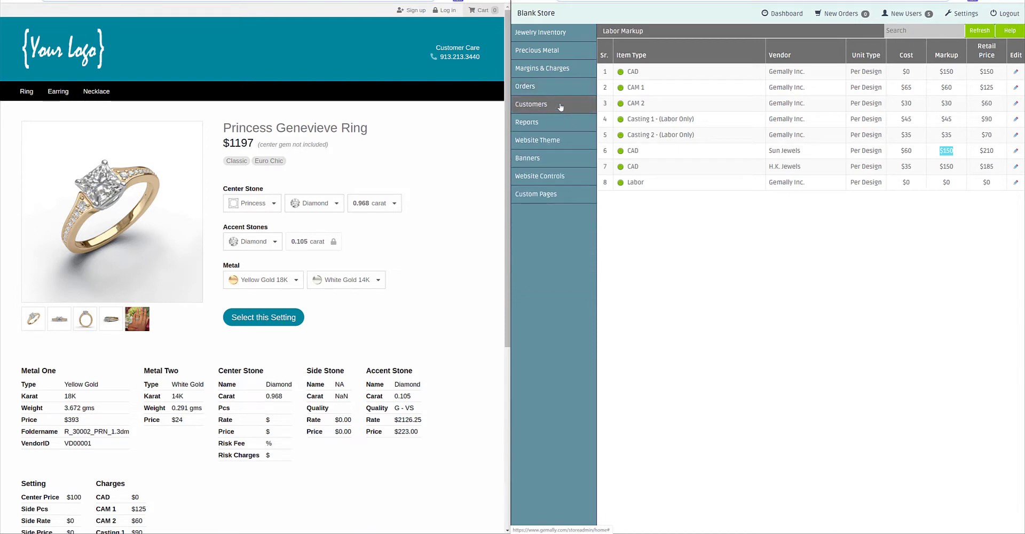
pyautogui.click(559, 105)
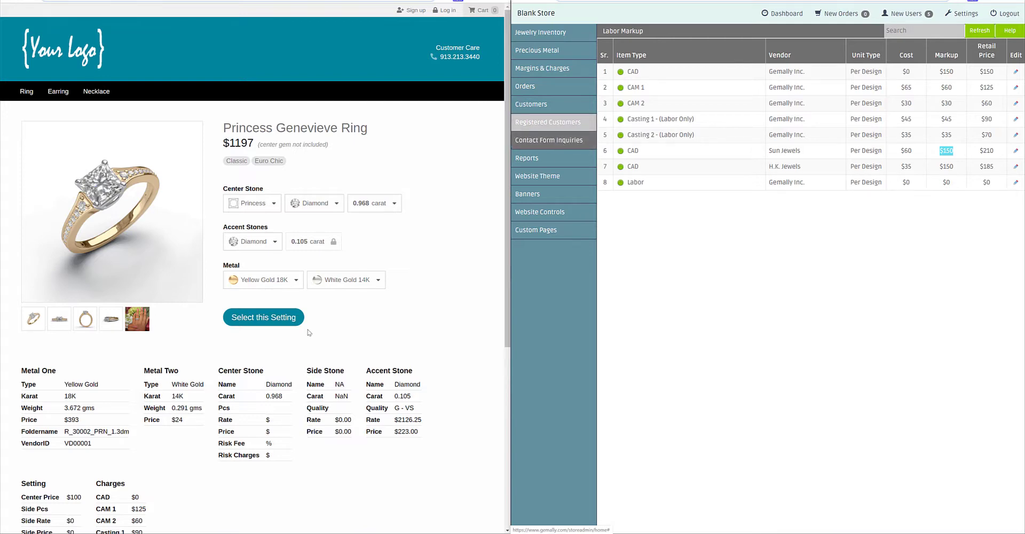
# Open the storefront's Contact Us page to view the form behind the contact form inquiries
pyautogui.scroll(-5, 290, 479)
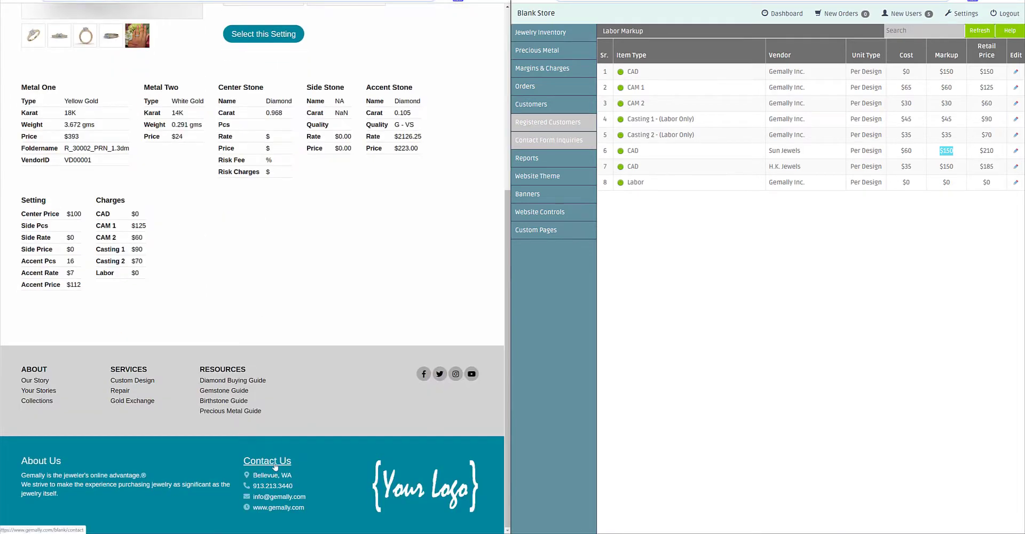
pyautogui.click(273, 469)
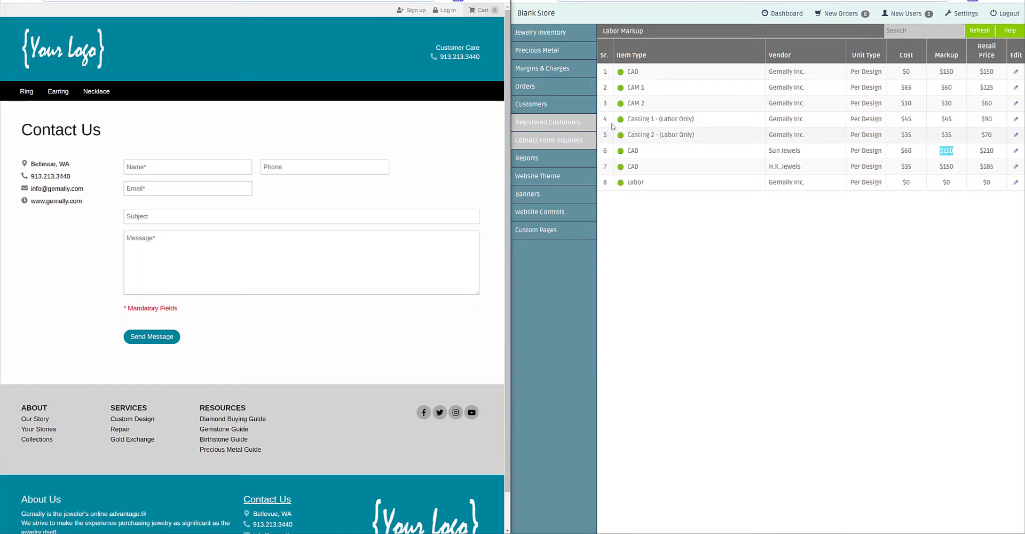
pyautogui.click(565, 143)
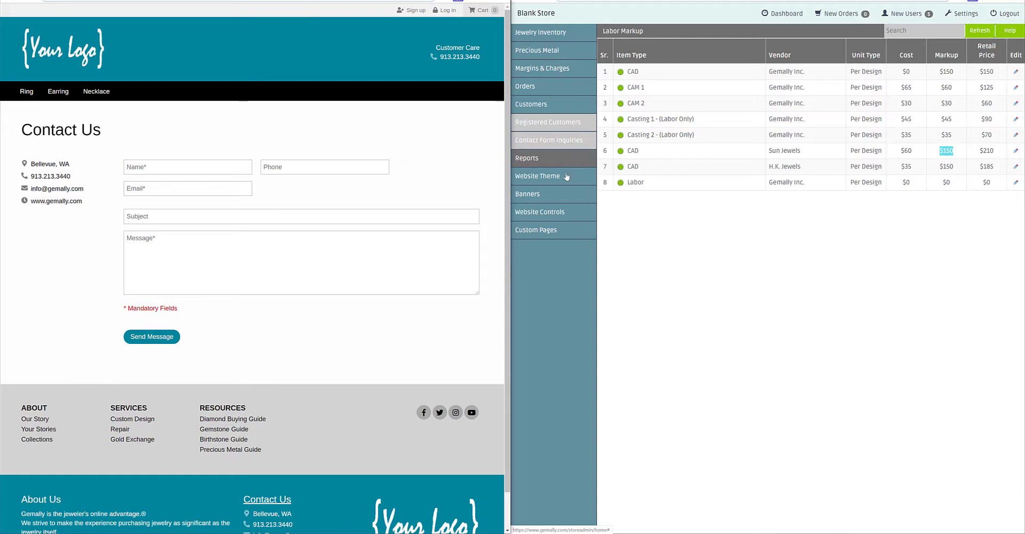
# View the website theme options and the banner options in the store admin
pyautogui.click(564, 183)
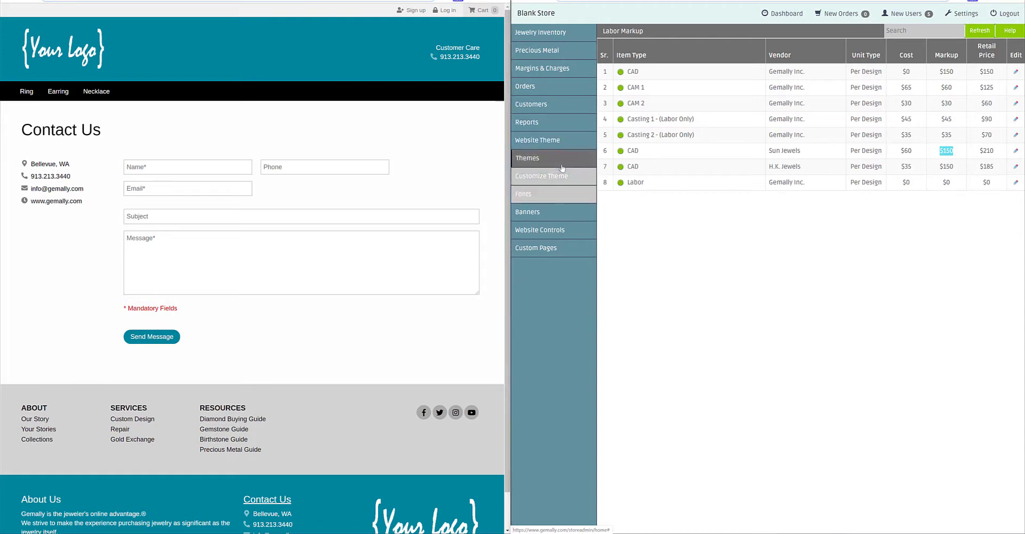
pyautogui.click(562, 167)
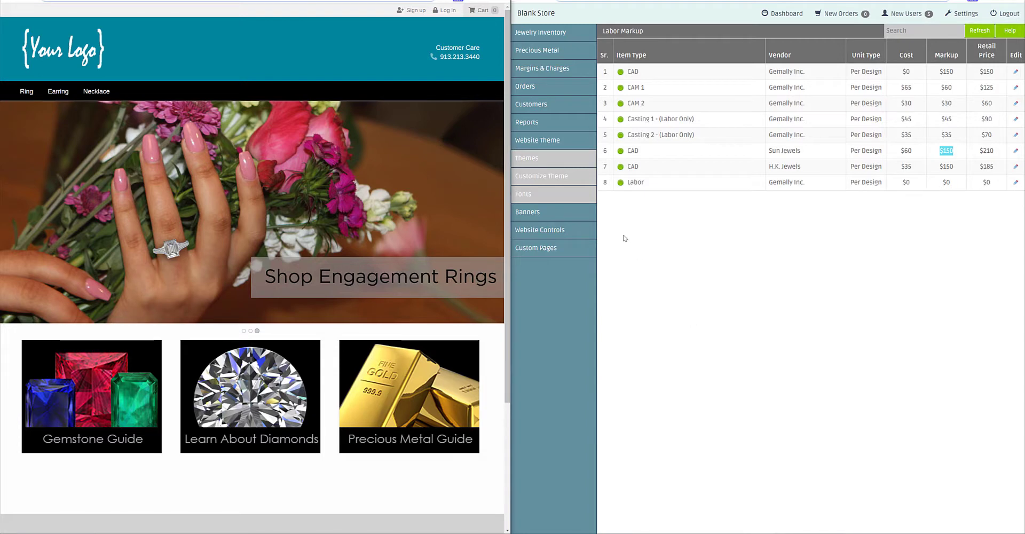
pyautogui.click(583, 218)
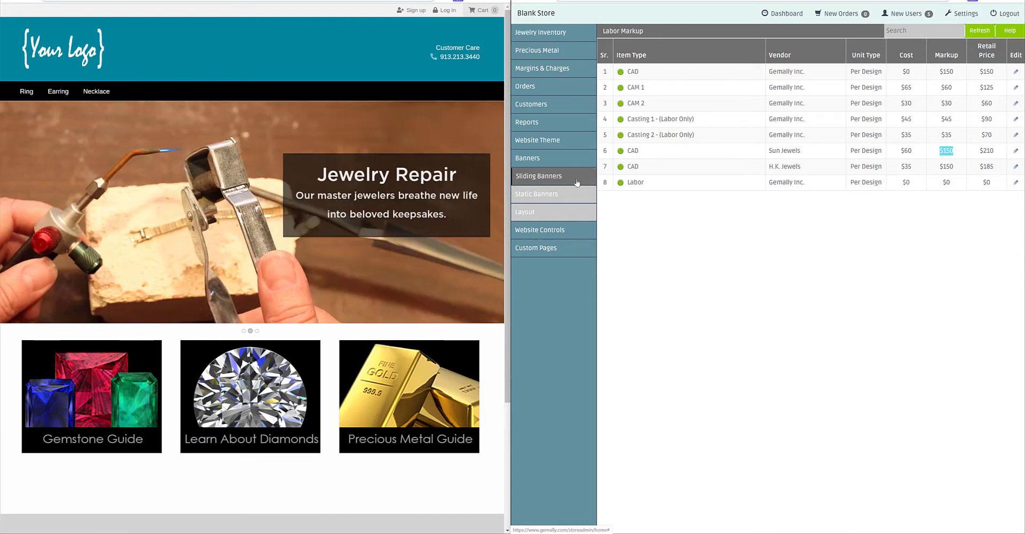
# Publish the "10 October - Pink Tourmaline" sliding banner online from the store's sliding banner list
pyautogui.click(576, 181)
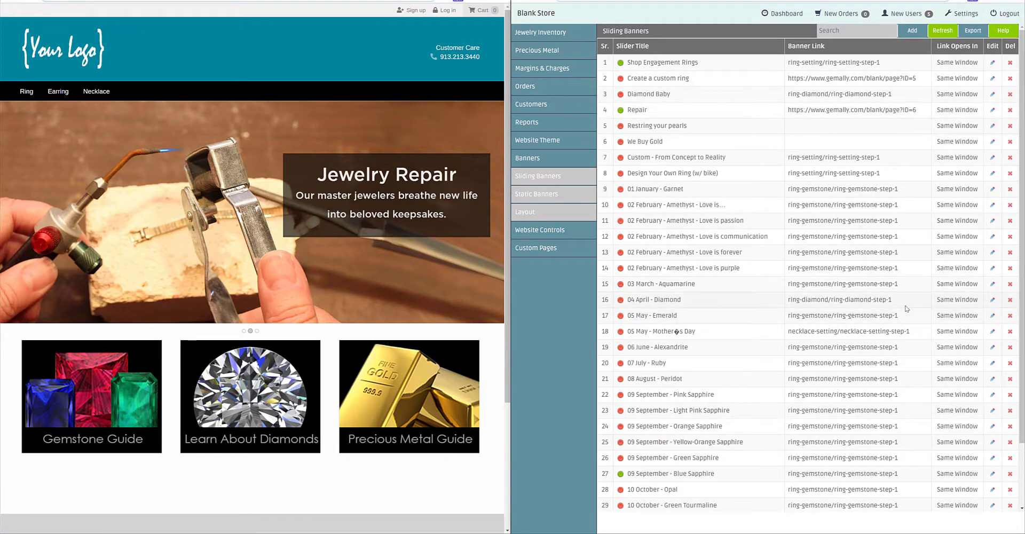
pyautogui.scroll(-3, 833, 386)
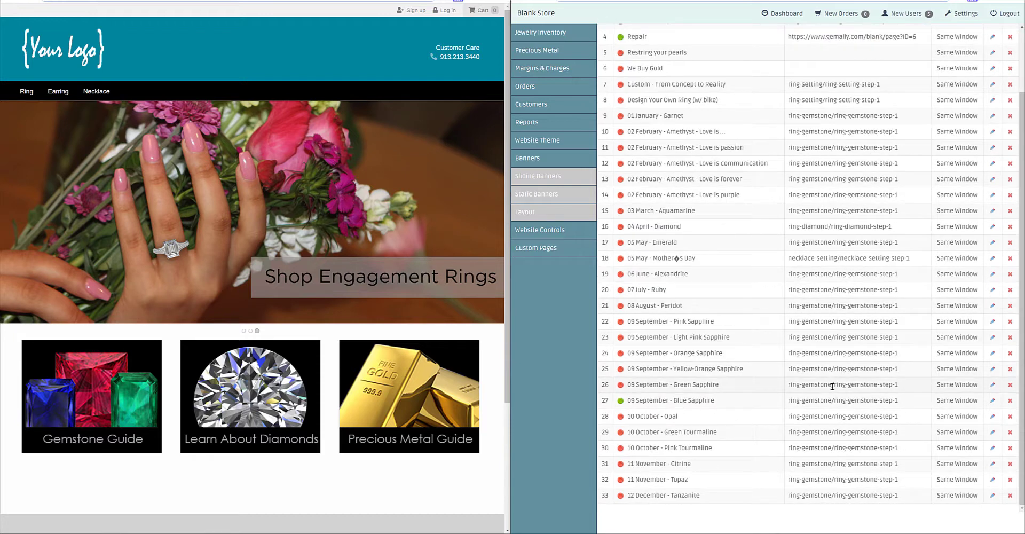
pyautogui.click(992, 448)
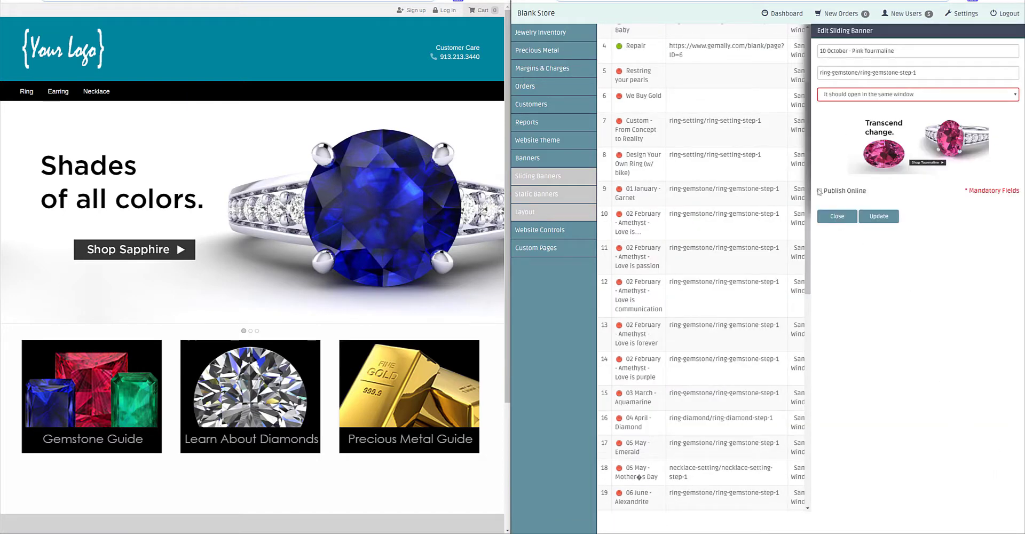
pyautogui.click(819, 190)
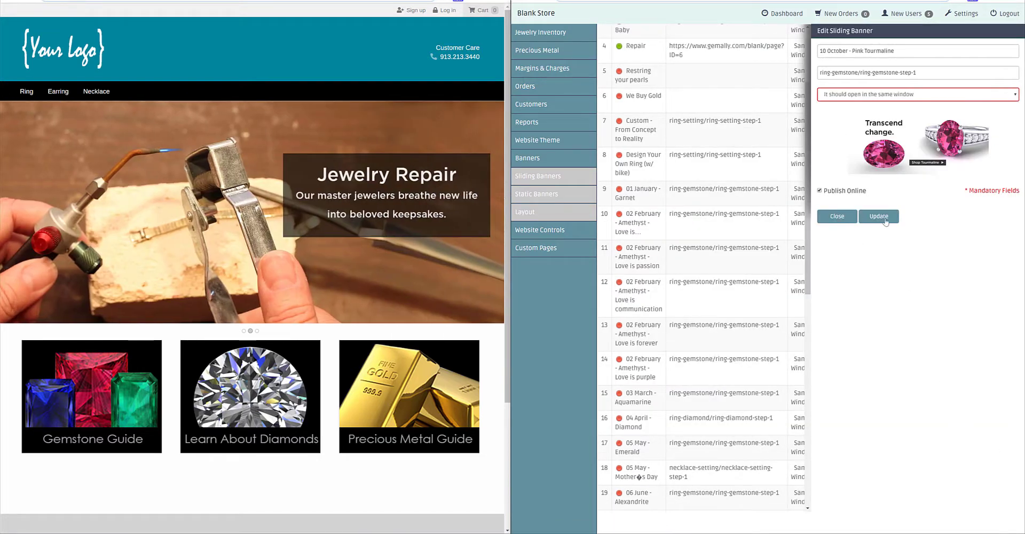
pyautogui.click(884, 217)
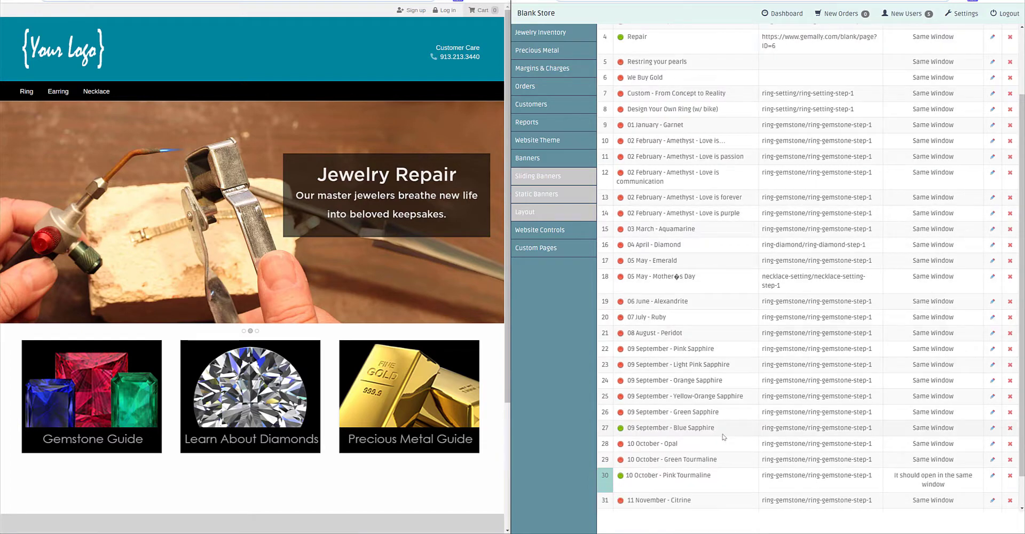
# Take the "09 September - Blue Sapphire" sliding banner offline and publish the "Restring your pearls" banner online
pyautogui.click(993, 428)
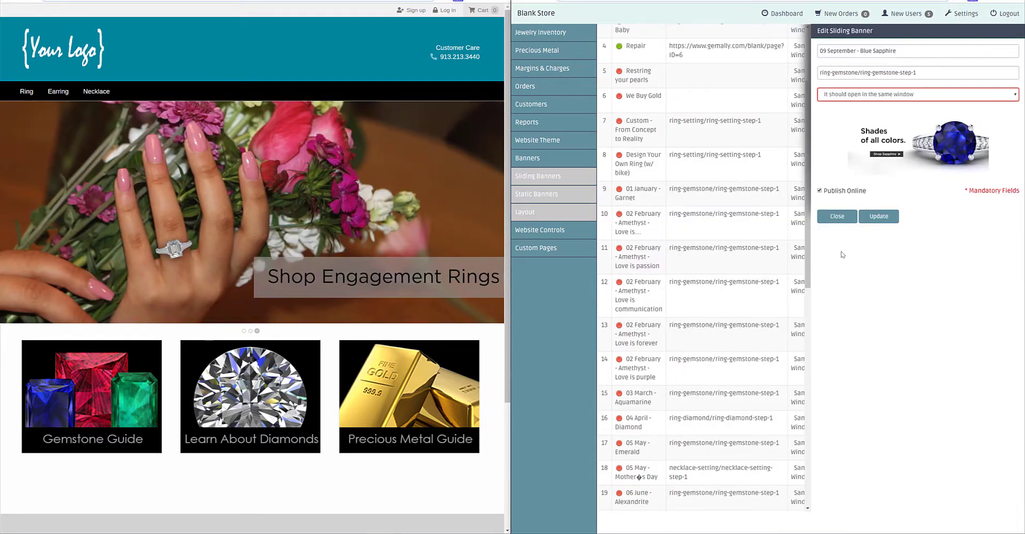
pyautogui.click(875, 217)
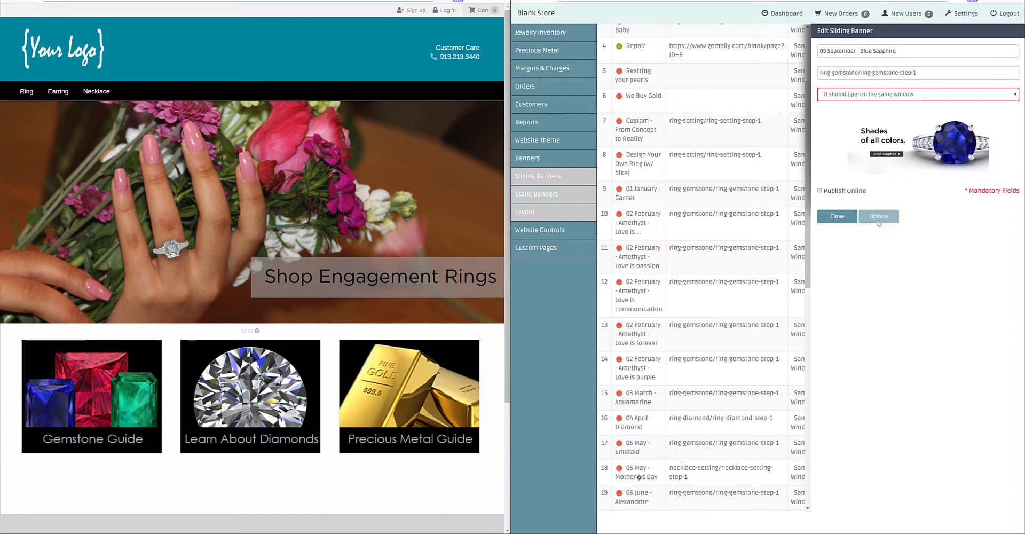
pyautogui.scroll(2, 833, 320)
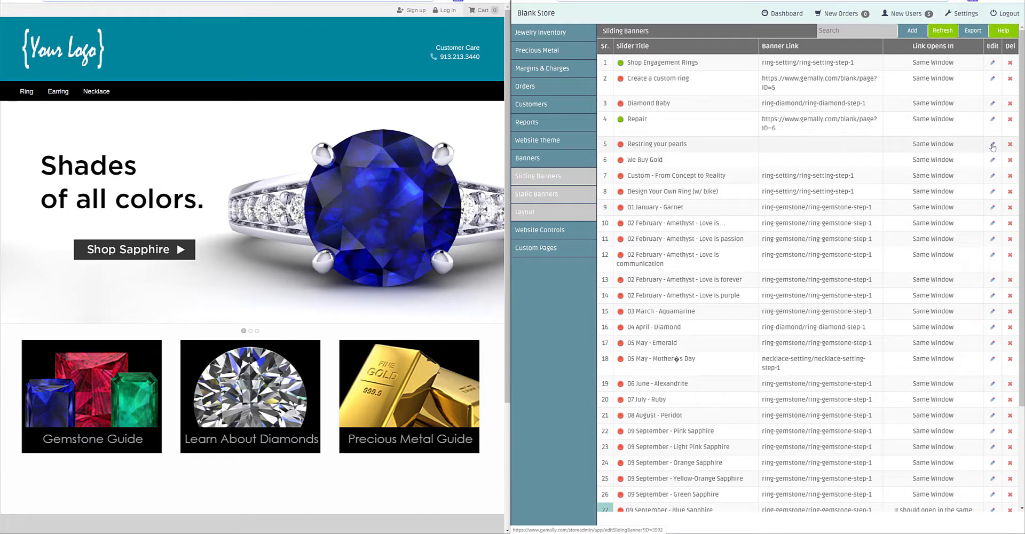
pyautogui.click(993, 145)
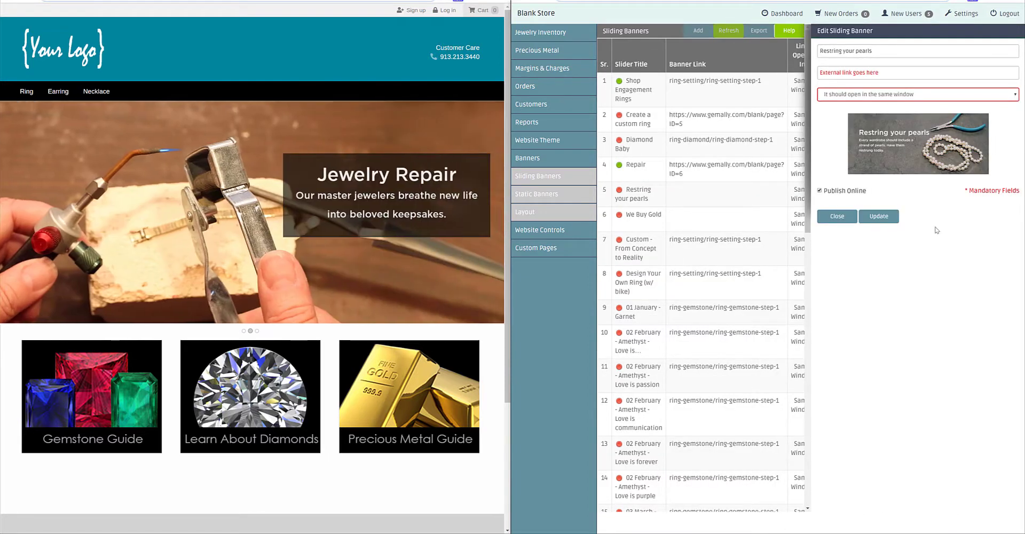
pyautogui.click(890, 221)
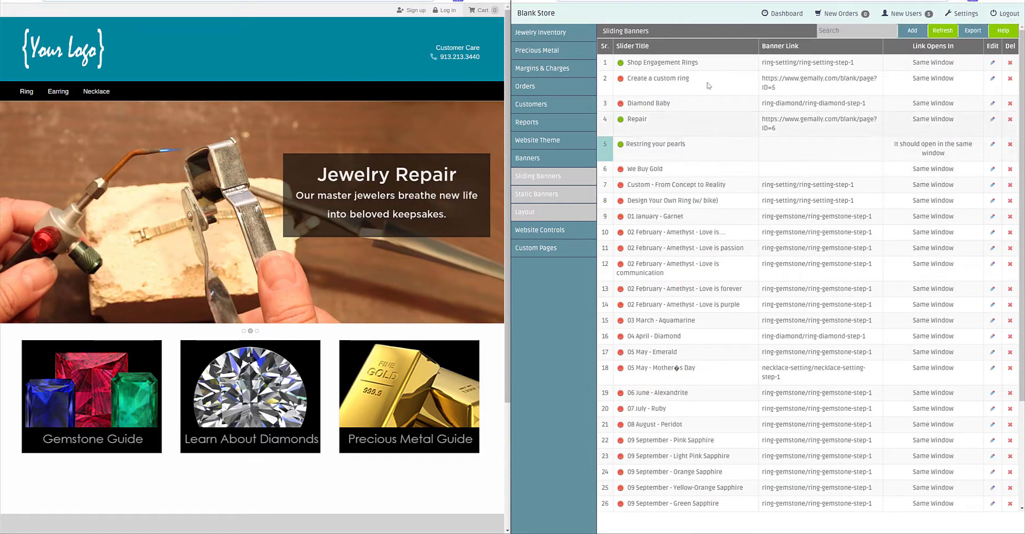
# Take the "Repair" sliding banner offline and refresh the sliding banner list
pyautogui.click(992, 120)
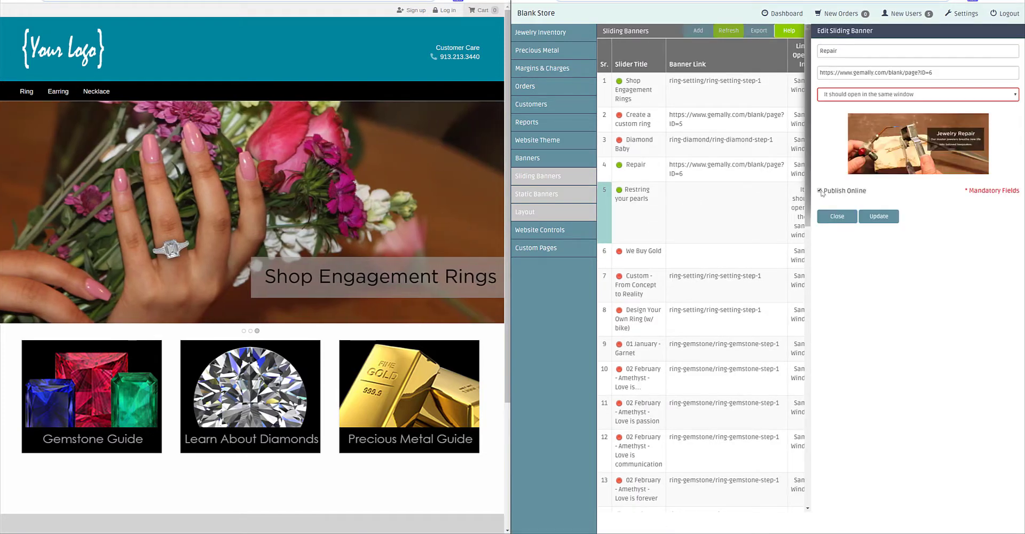
pyautogui.click(874, 217)
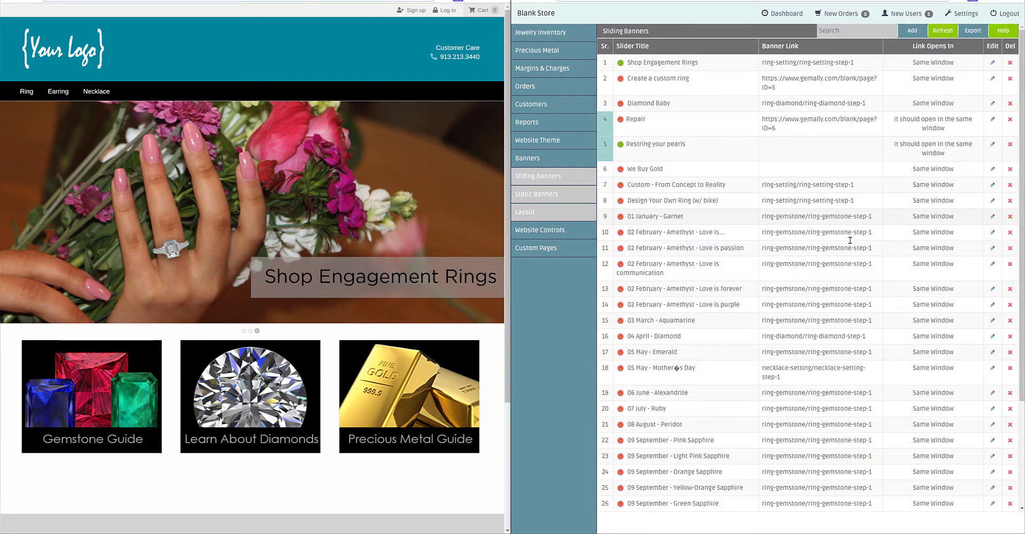
pyautogui.click(944, 31)
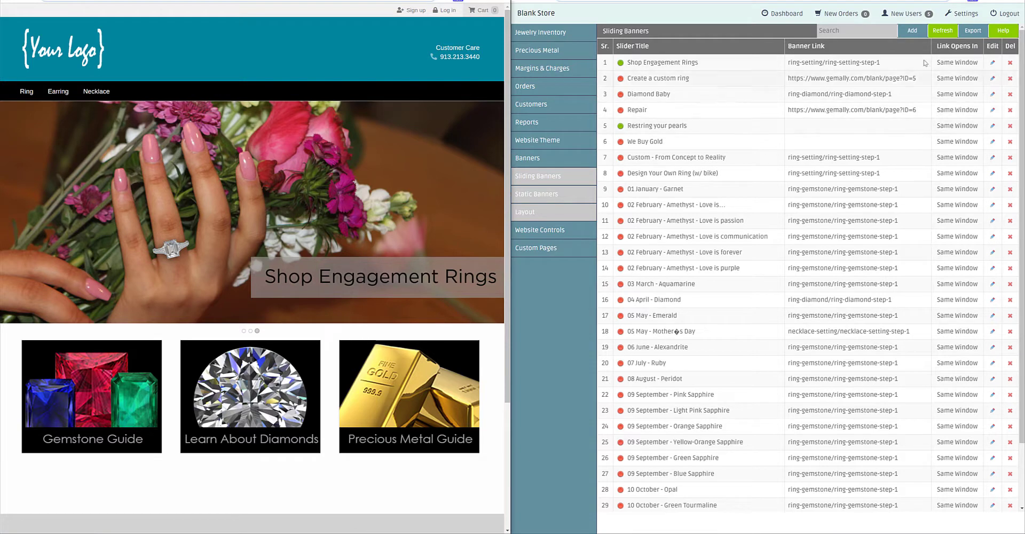
# Check the new sliding banner form's internal page links and recommended image size, and read the sliding banners help
pyautogui.click(911, 33)
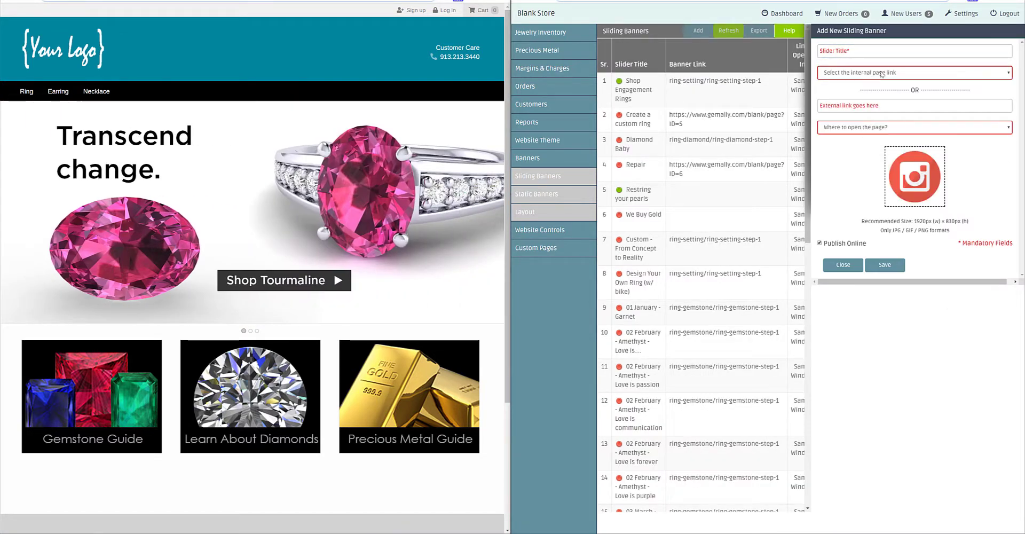
pyautogui.click(991, 76)
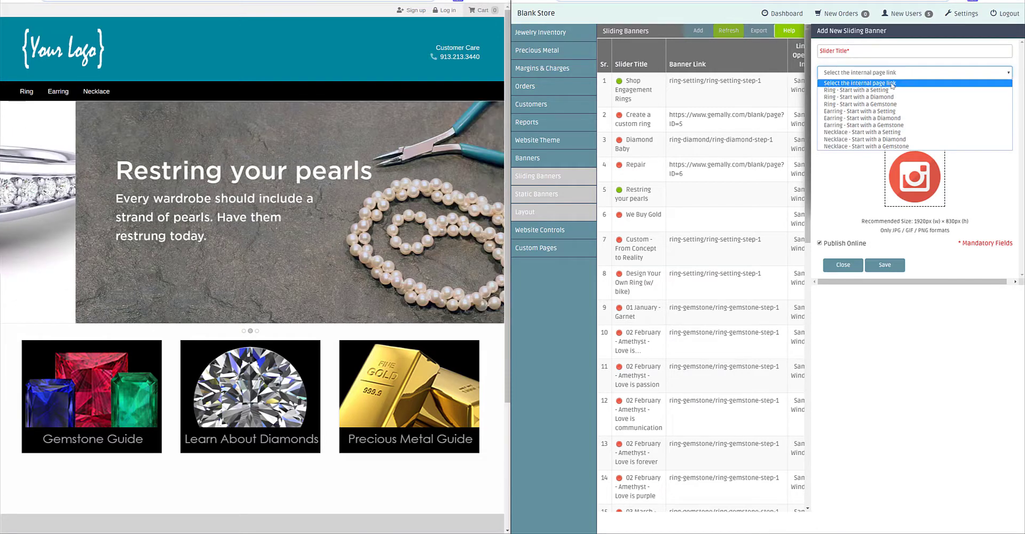
pyautogui.click(960, 215)
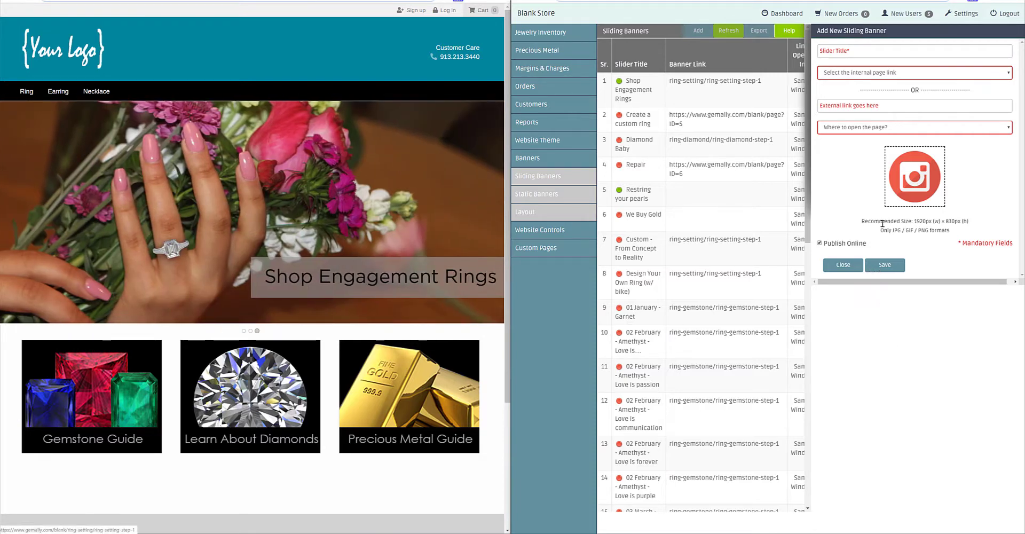
pyautogui.moveTo(969, 221); pyautogui.dragTo(910, 222)
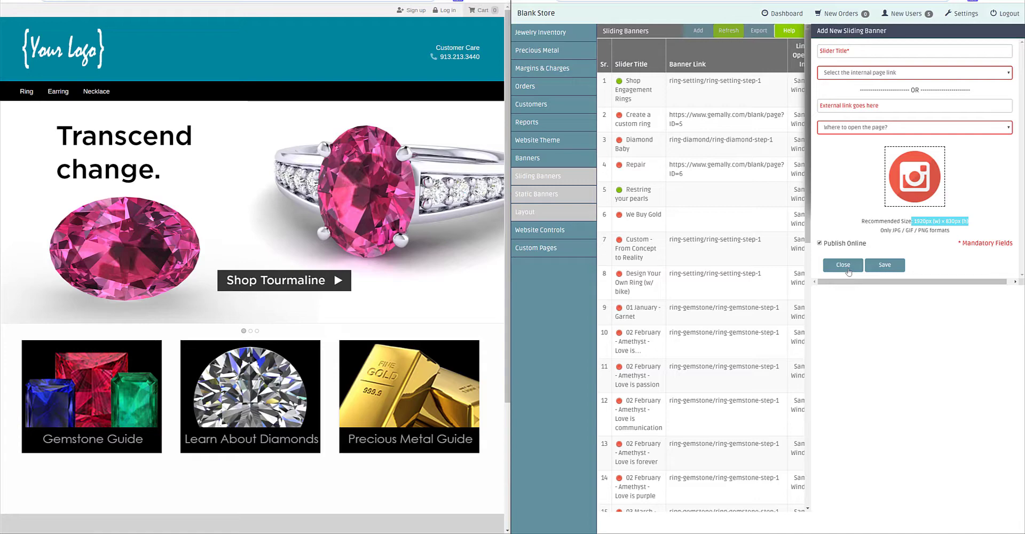
pyautogui.click(843, 265)
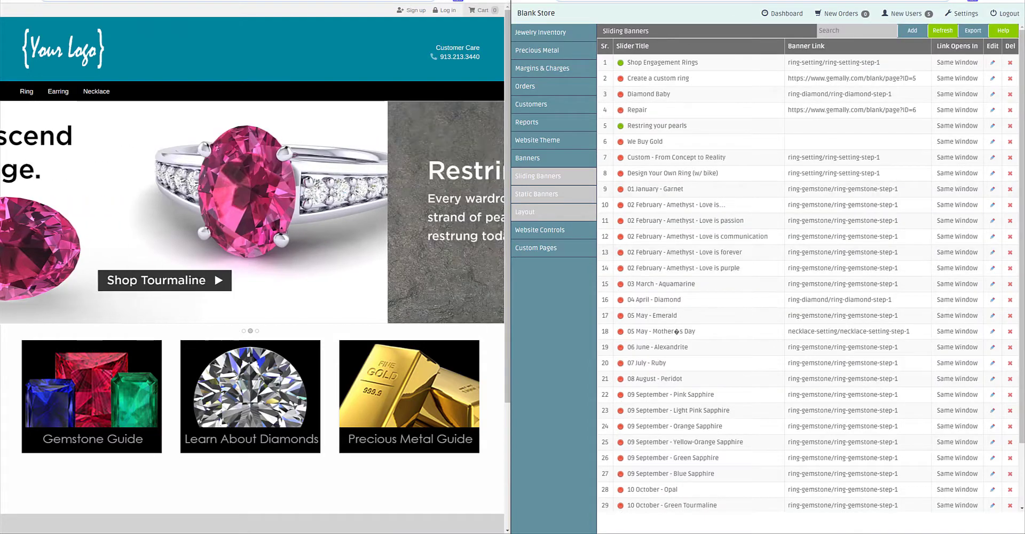
pyautogui.click(1003, 35)
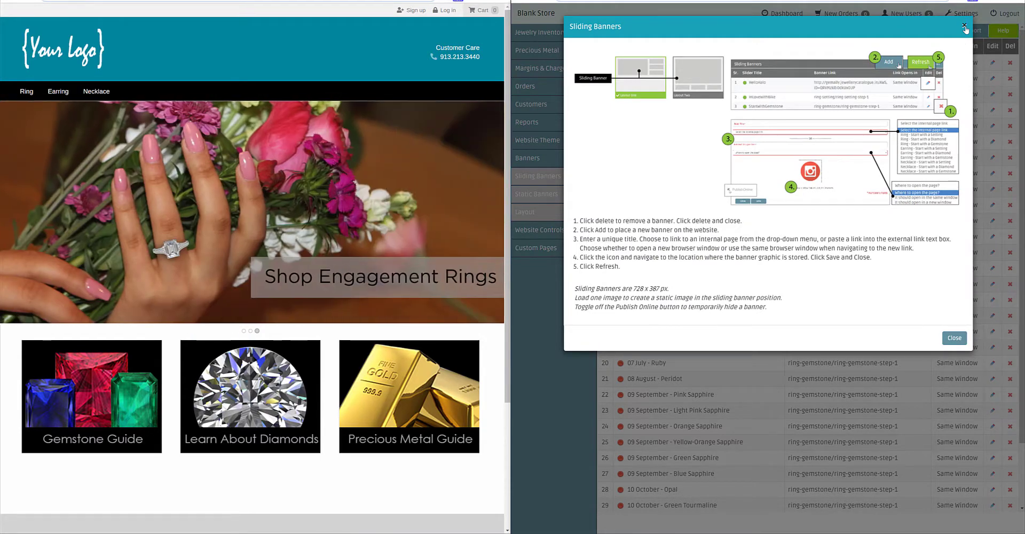
pyautogui.click(964, 26)
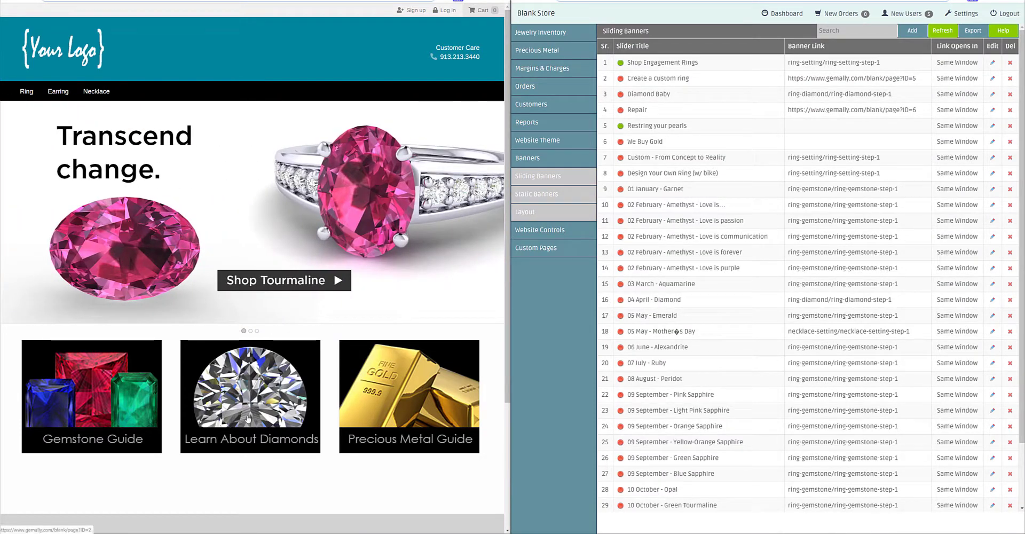
# Set the home page banner layout to Boxed - Stacked and save it
pyautogui.click(568, 212)
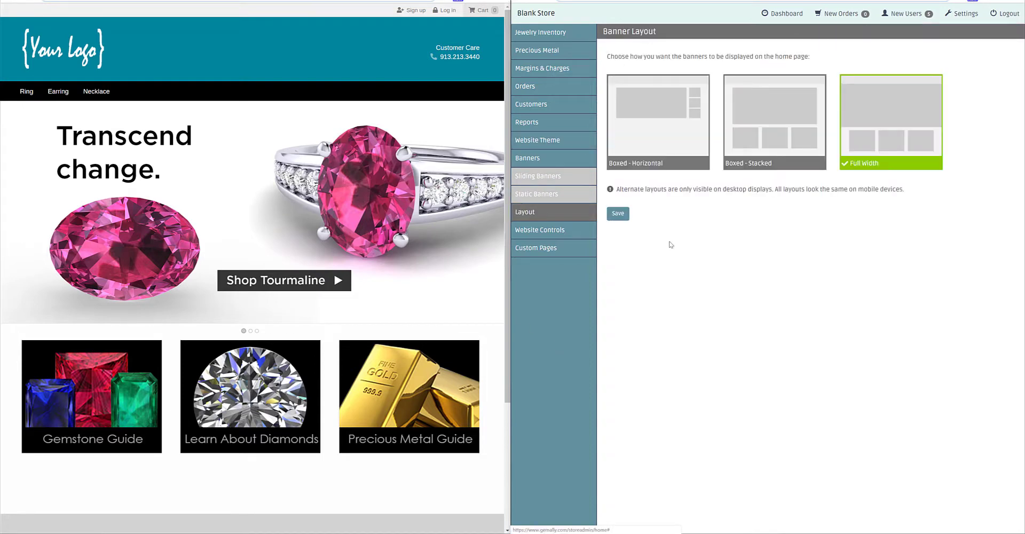
pyautogui.click(750, 144)
pyautogui.click(623, 214)
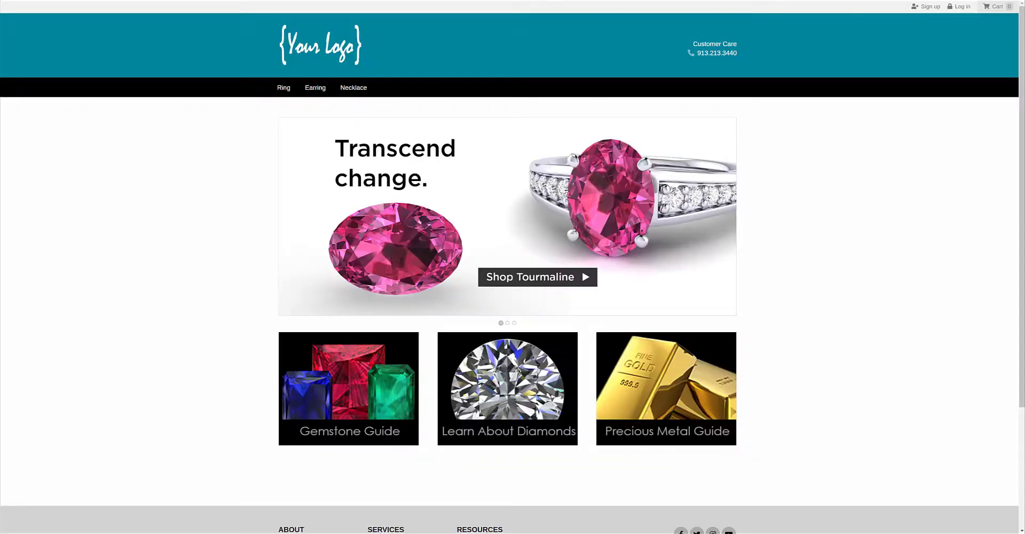
# Take the storefront out of full screen and dock its window at full height beside the store admin
pyautogui.press('F11')
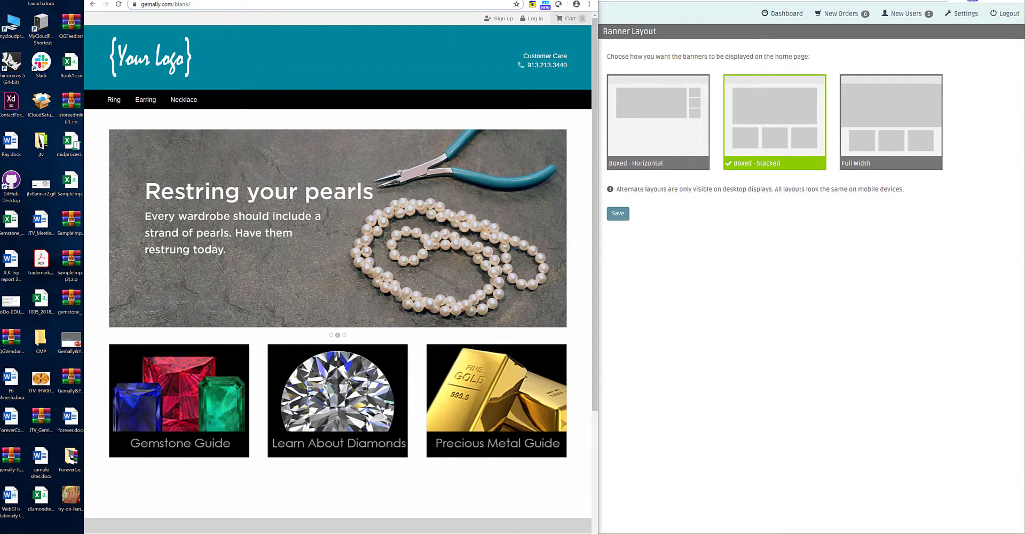
pyautogui.moveTo(271, 0); pyautogui.dragTo(0, 0)
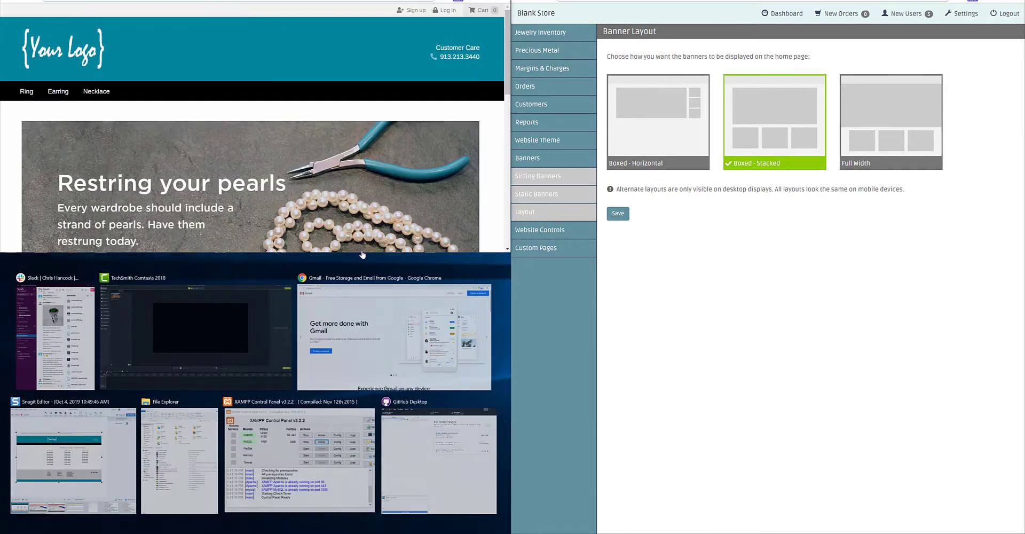
pyautogui.press('Escape')
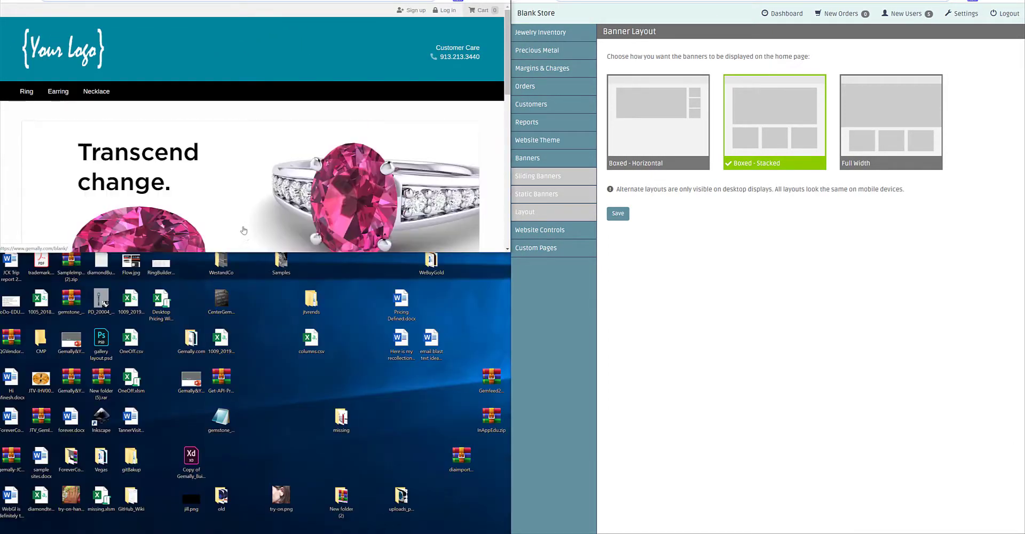
pyautogui.moveTo(249, 253); pyautogui.dragTo(249, 533)
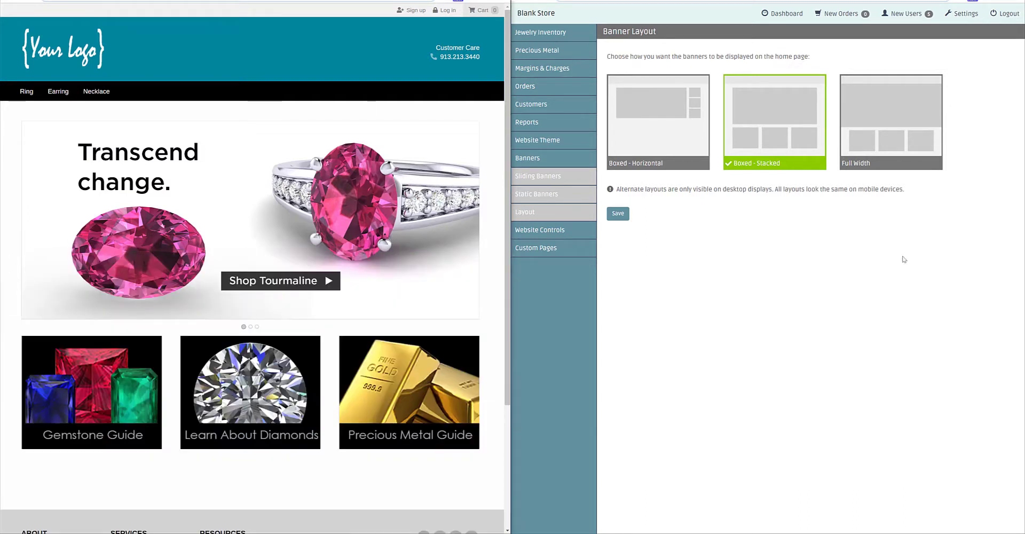
# Set the home page banner layout to Full Width and save it
pyautogui.click(924, 130)
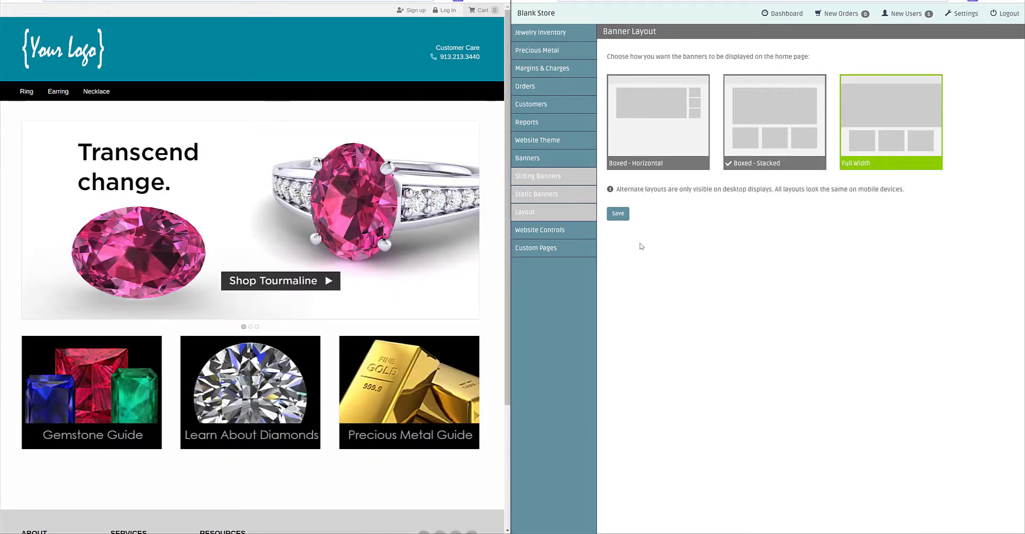
pyautogui.click(618, 215)
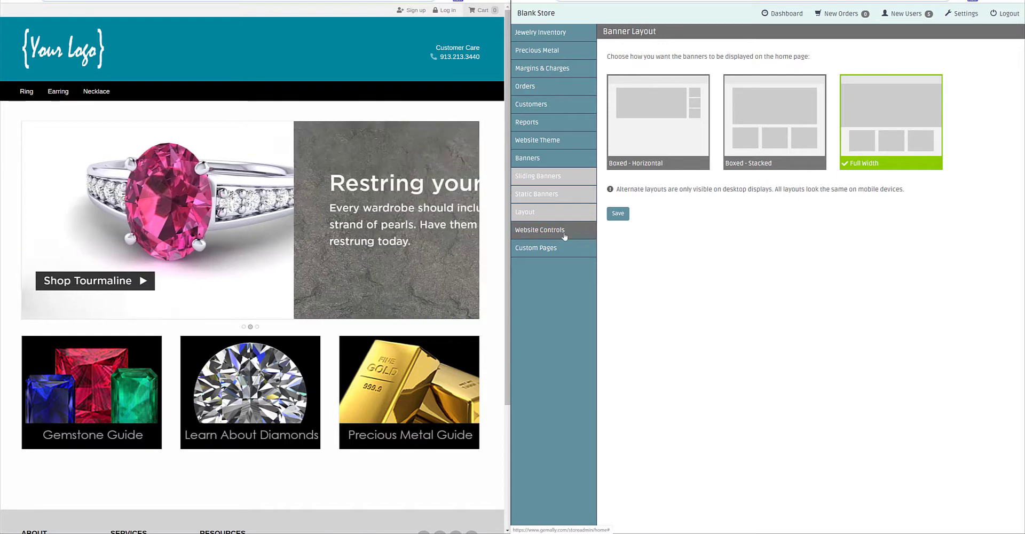
# Open the existing store logo record in the website controls for editing and start choosing a replacement image
pyautogui.click(565, 235)
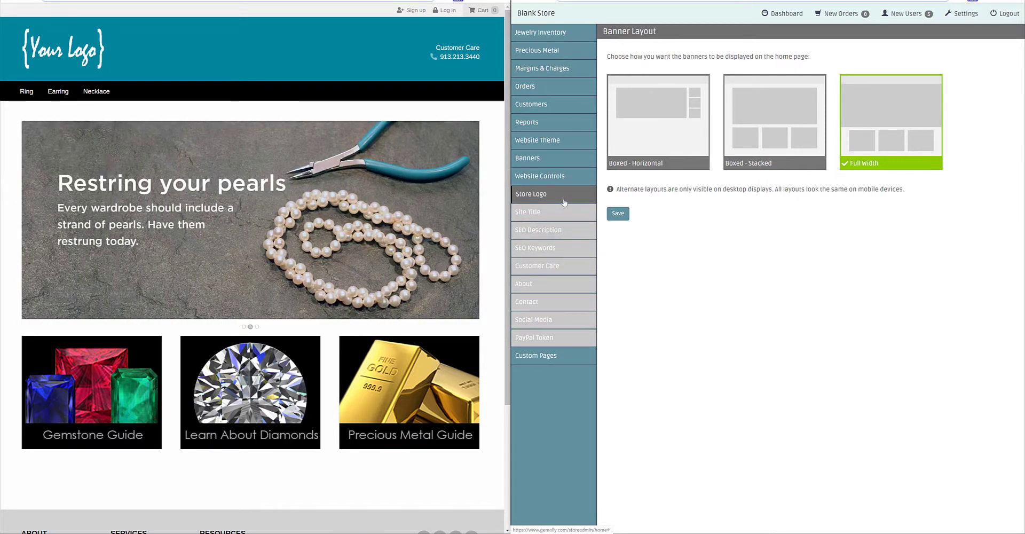
pyautogui.click(564, 202)
pyautogui.click(801, 62)
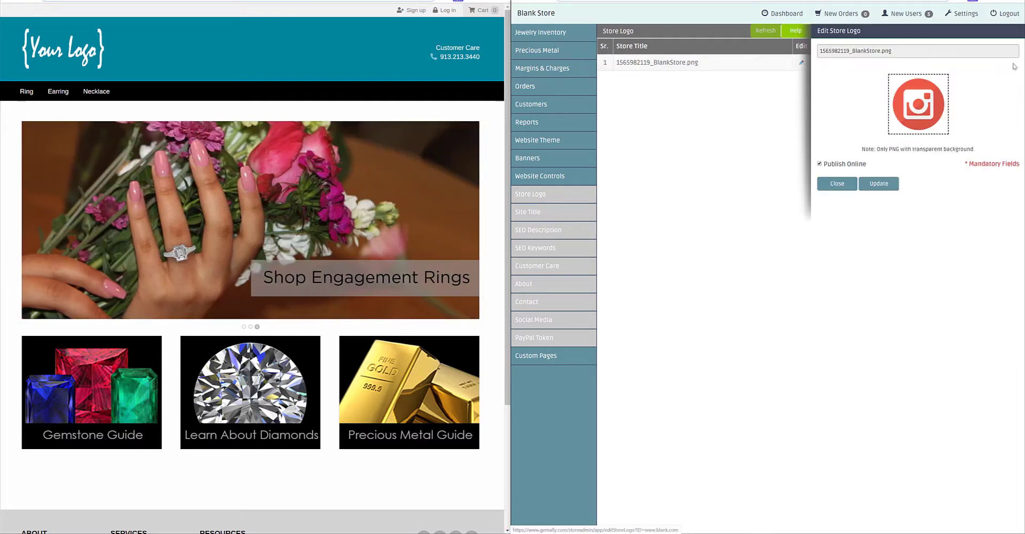
pyautogui.click(920, 105)
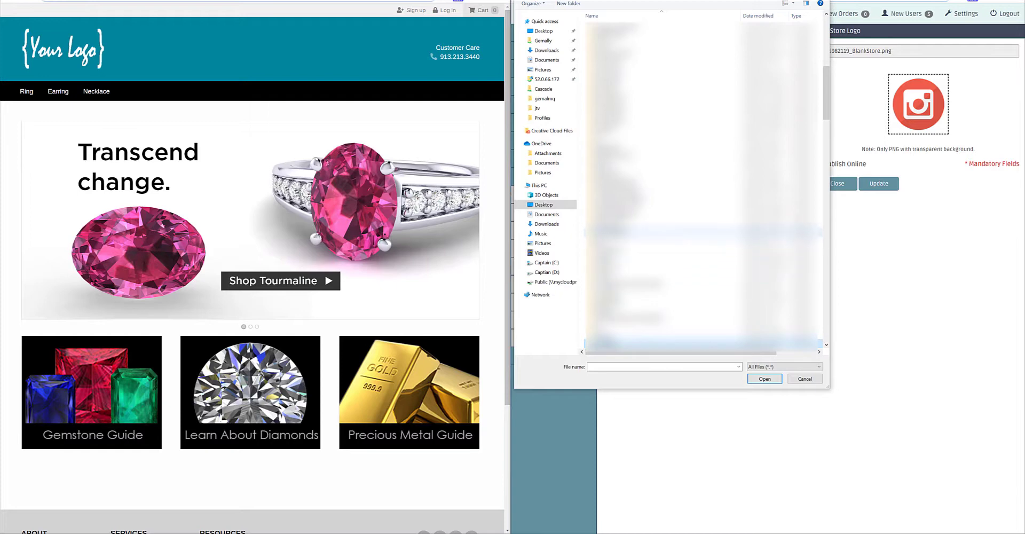
# Replace the store logo with tanzanite.png from the Assets folder, update the record and reload the storefront
pyautogui.doubleClick(614, 232)
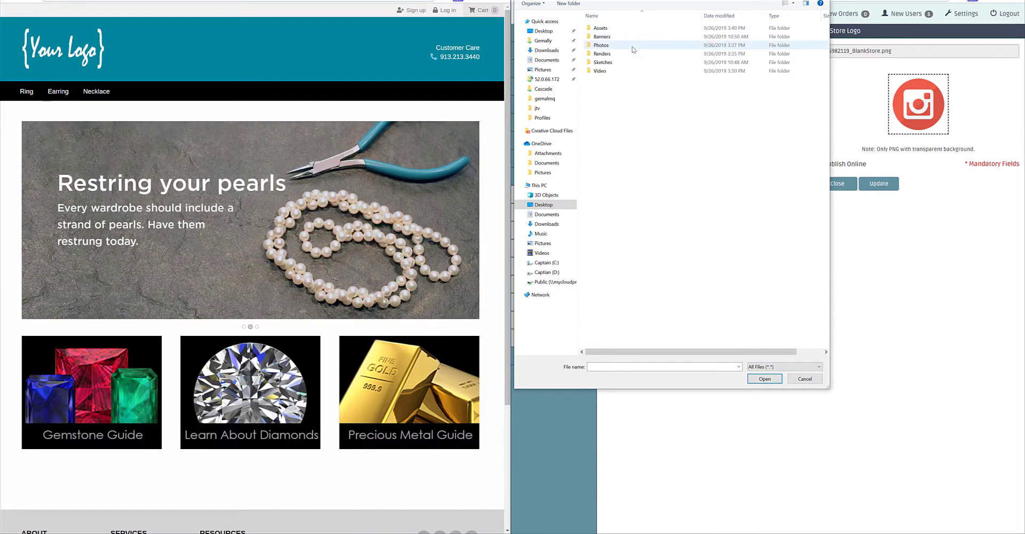
pyautogui.doubleClick(601, 28)
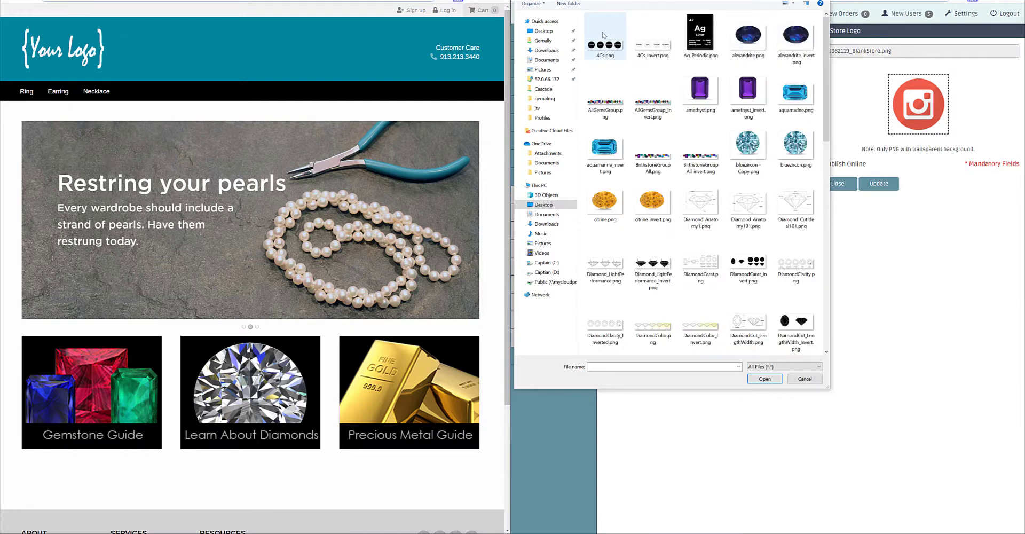
pyautogui.scroll(-5, 677, 264)
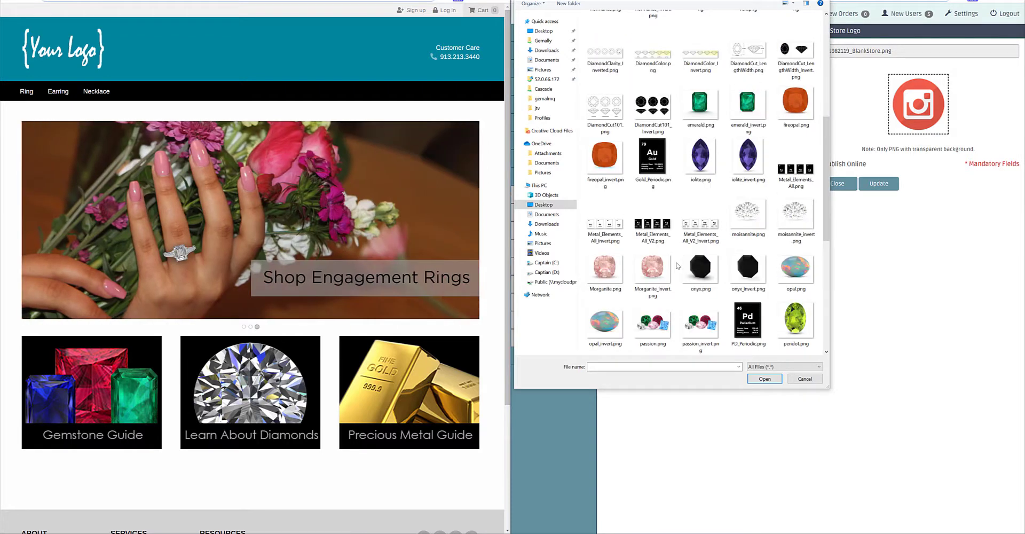
pyautogui.scroll(-5, 677, 265)
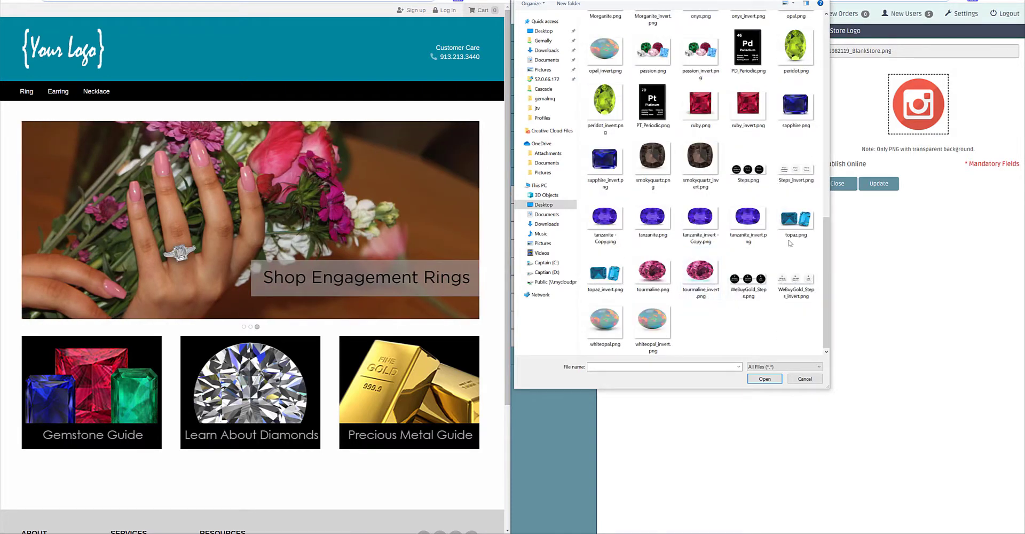
pyautogui.click(749, 219)
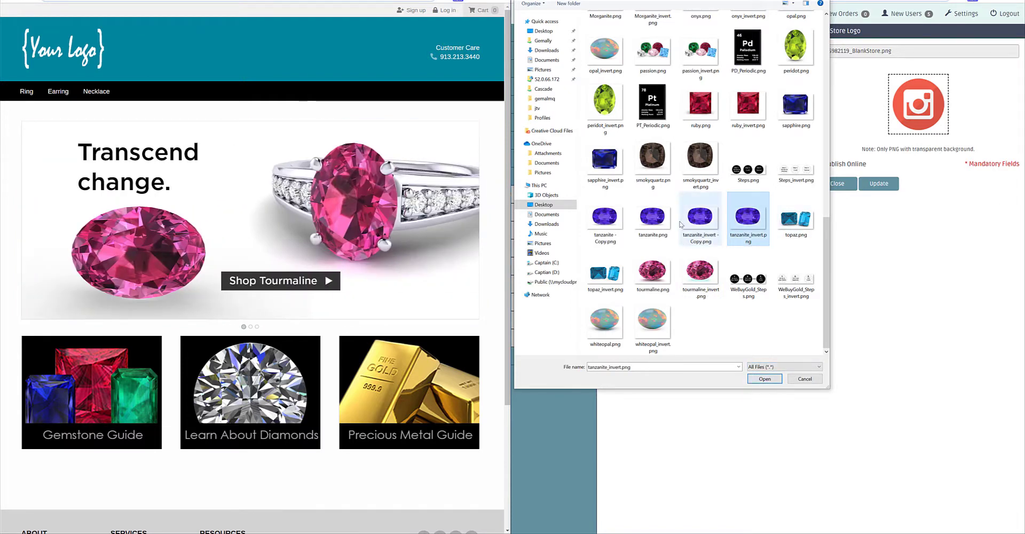
pyautogui.click(652, 216)
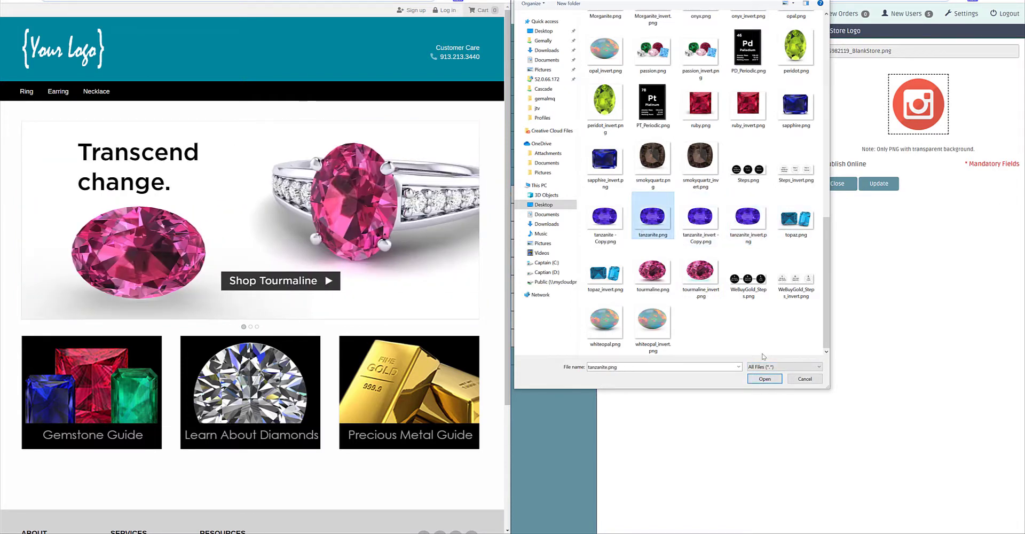
pyautogui.click(766, 381)
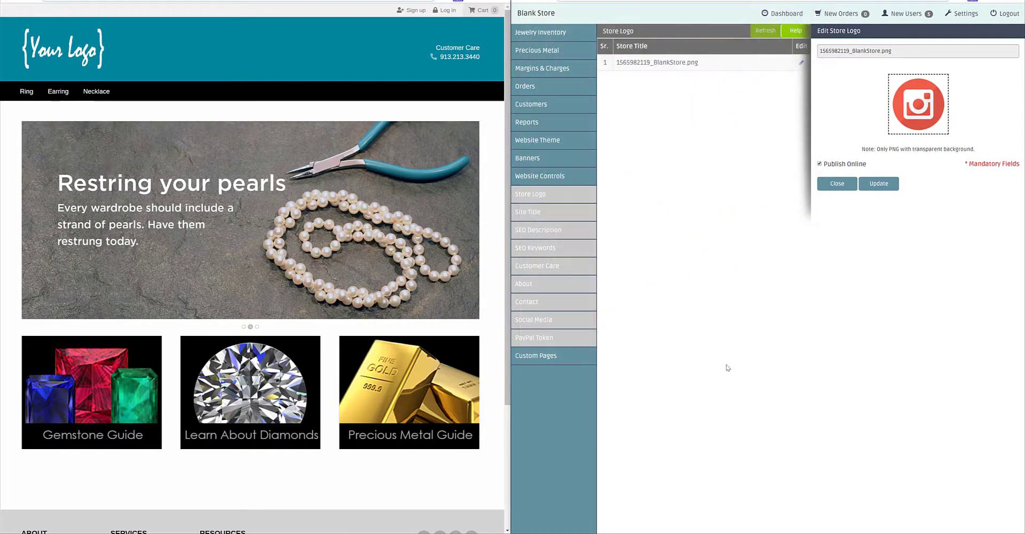
pyautogui.click(843, 180)
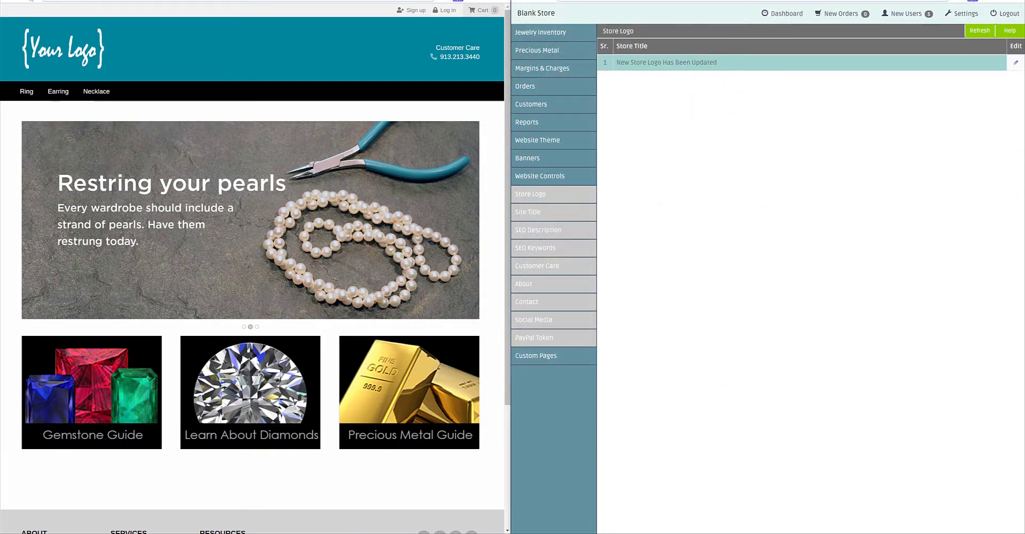
pyautogui.press('F5')
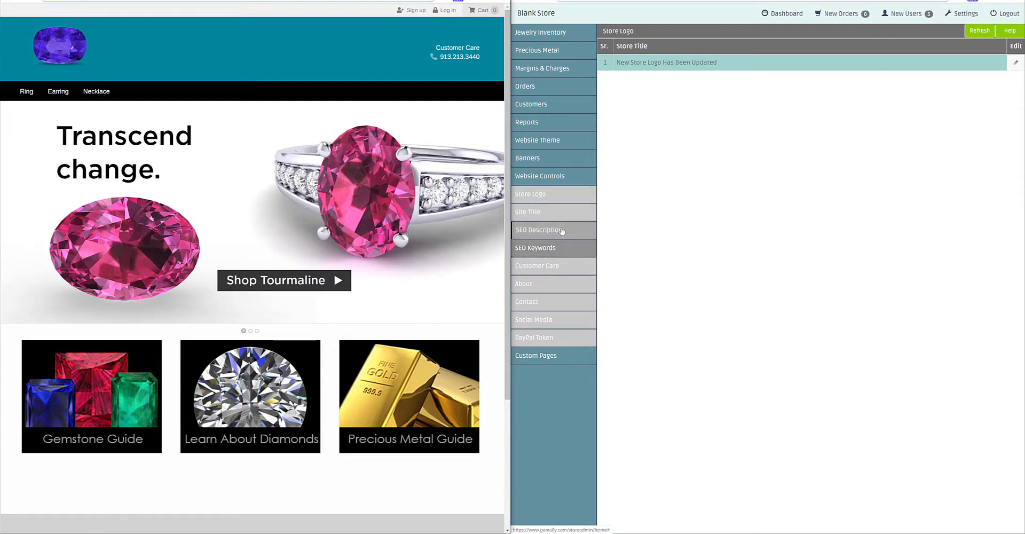
# View the customer care number setting and the social media links settings alongside the storefront footer
pyautogui.click(564, 268)
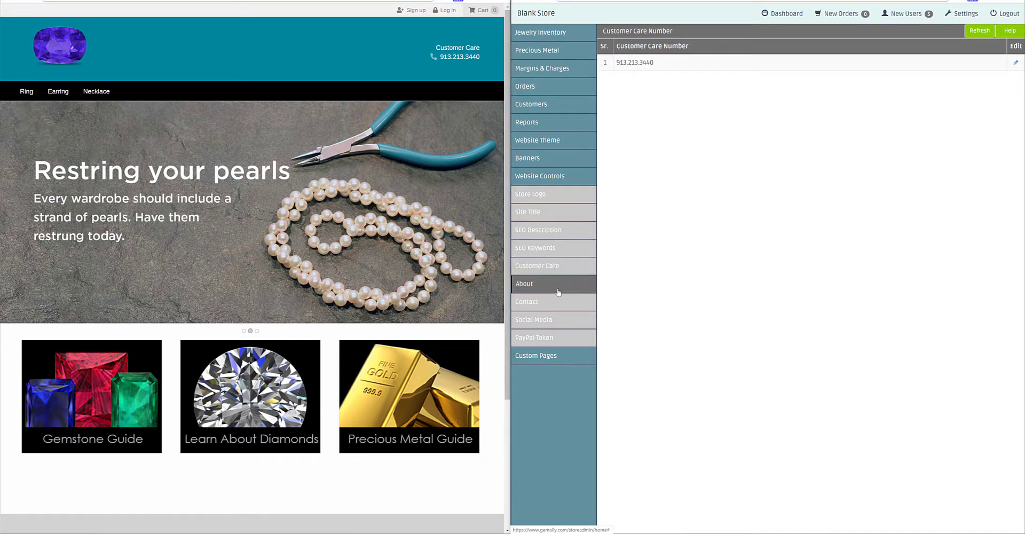
pyautogui.click(570, 320)
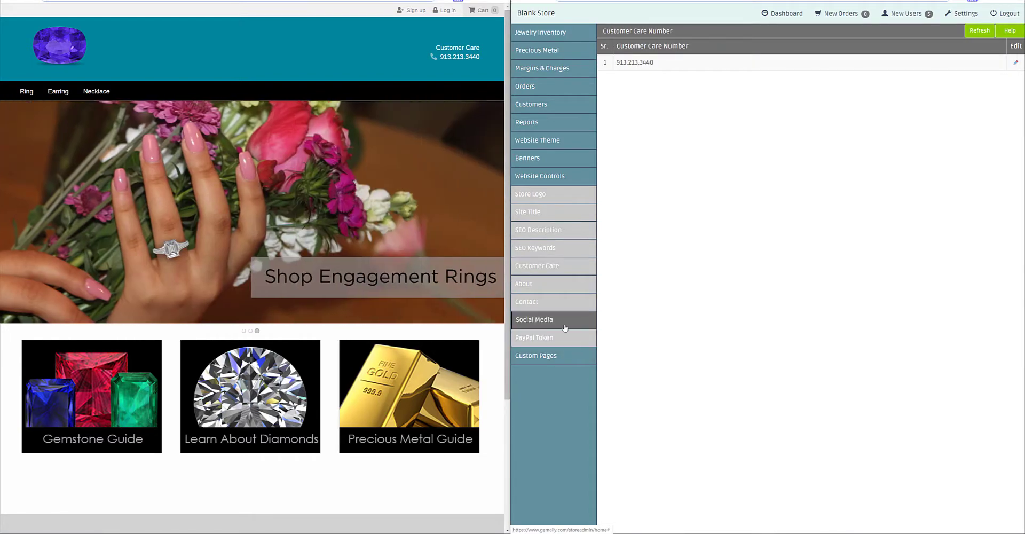
pyautogui.scroll(-3, 392, 380)
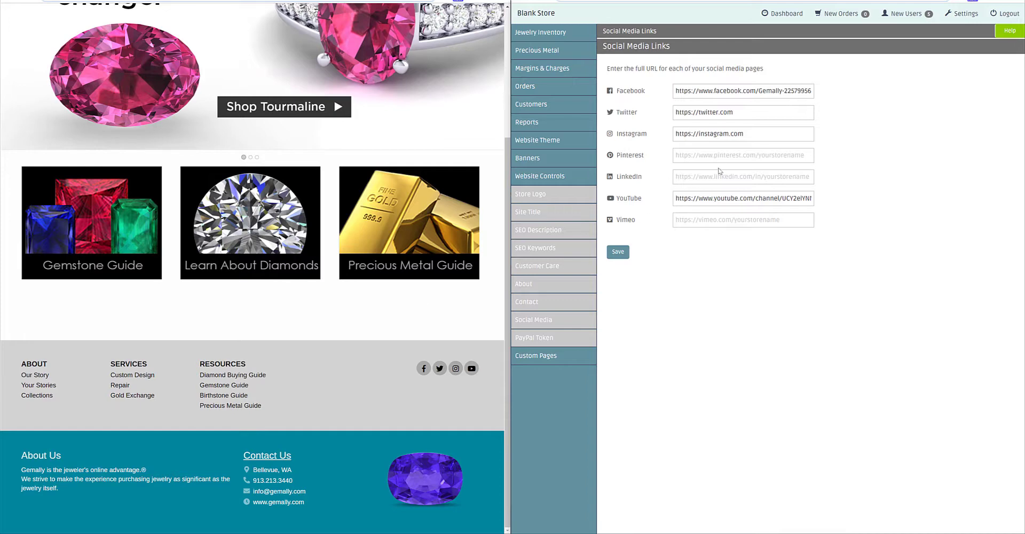
pyautogui.click(695, 157)
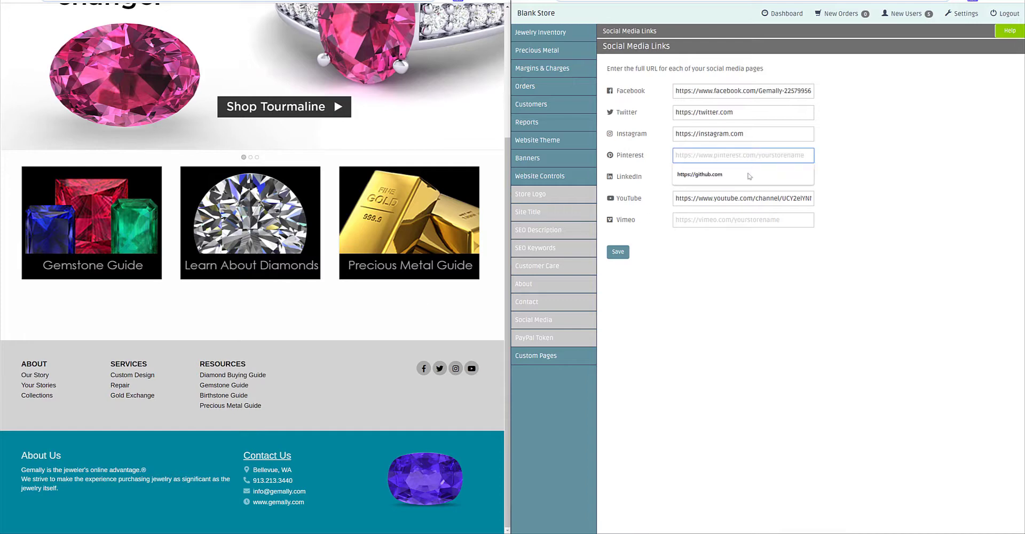
pyautogui.click(732, 185)
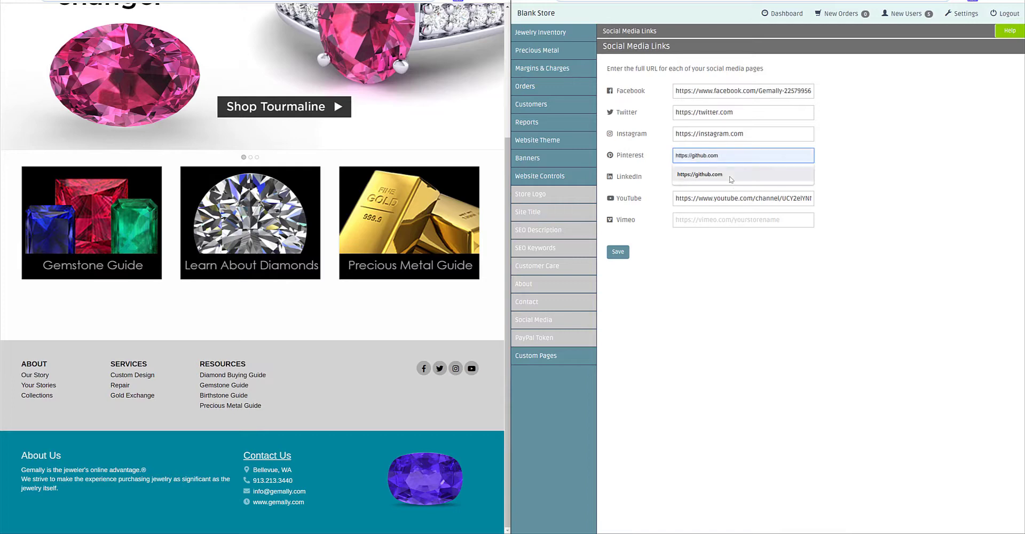
pyautogui.moveTo(745, 155); pyautogui.dragTo(704, 160)
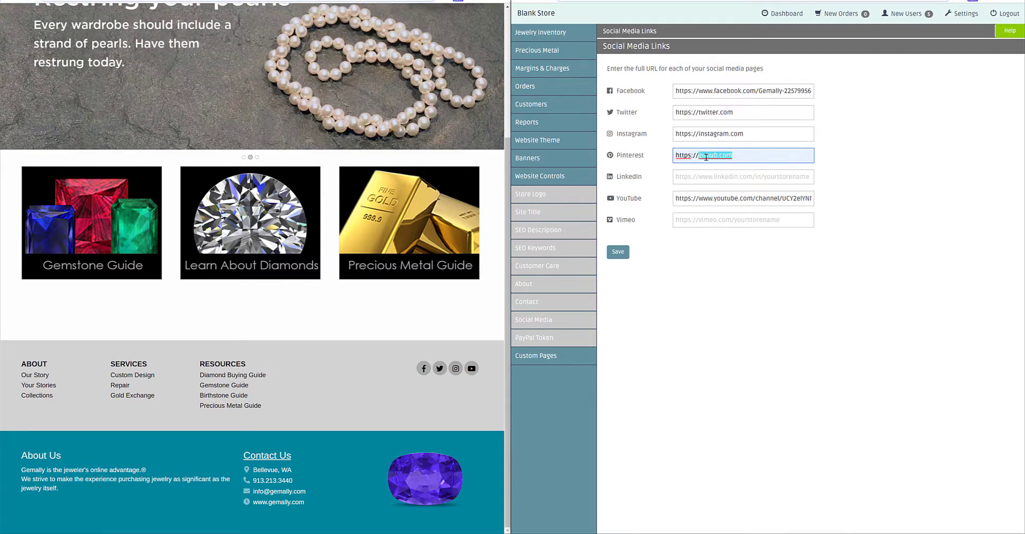
pyautogui.write('pintrest')
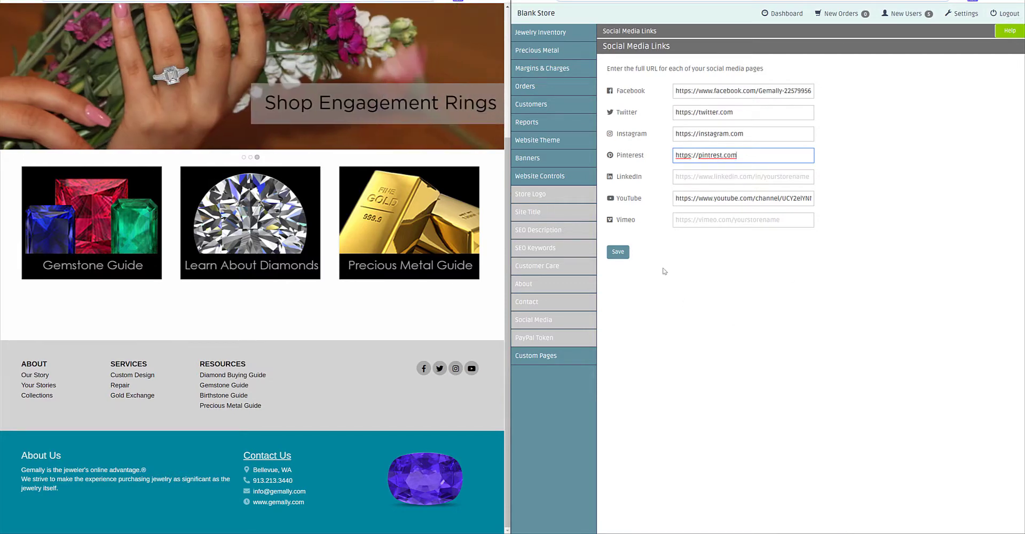
pyautogui.click(618, 252)
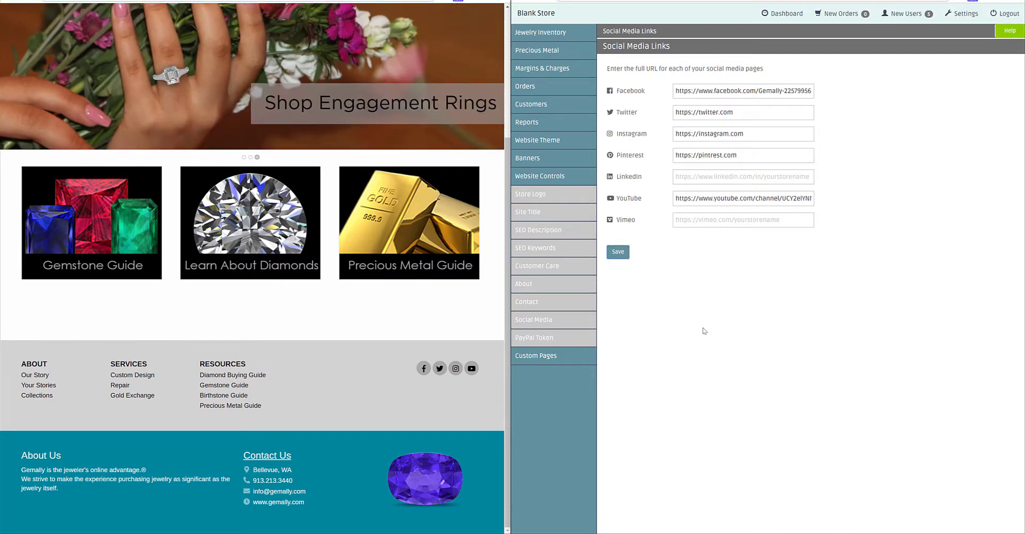
pyautogui.click(34, 2)
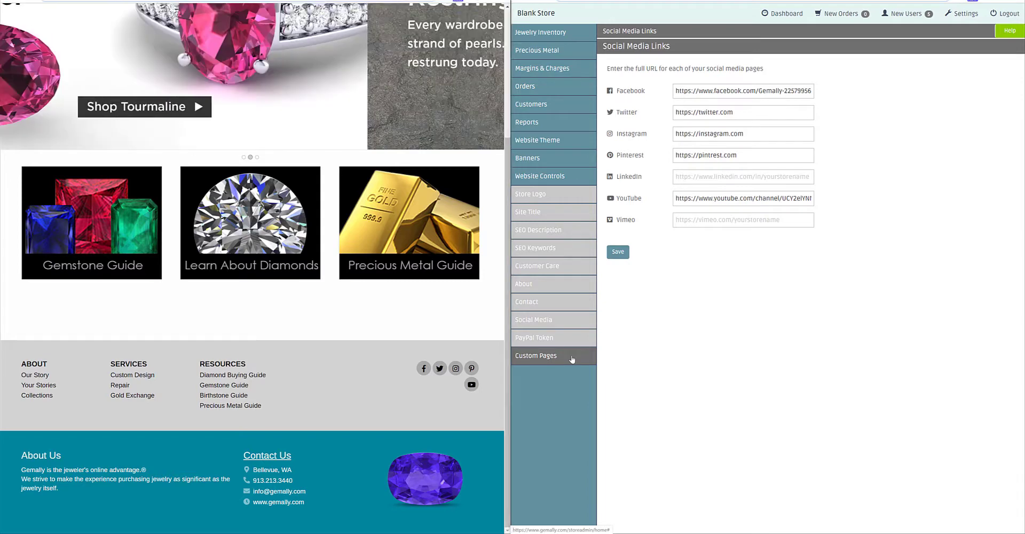
# Open the list of custom pages in the admin and look through the Collections page on the storefront
pyautogui.click(572, 357)
pyautogui.click(553, 230)
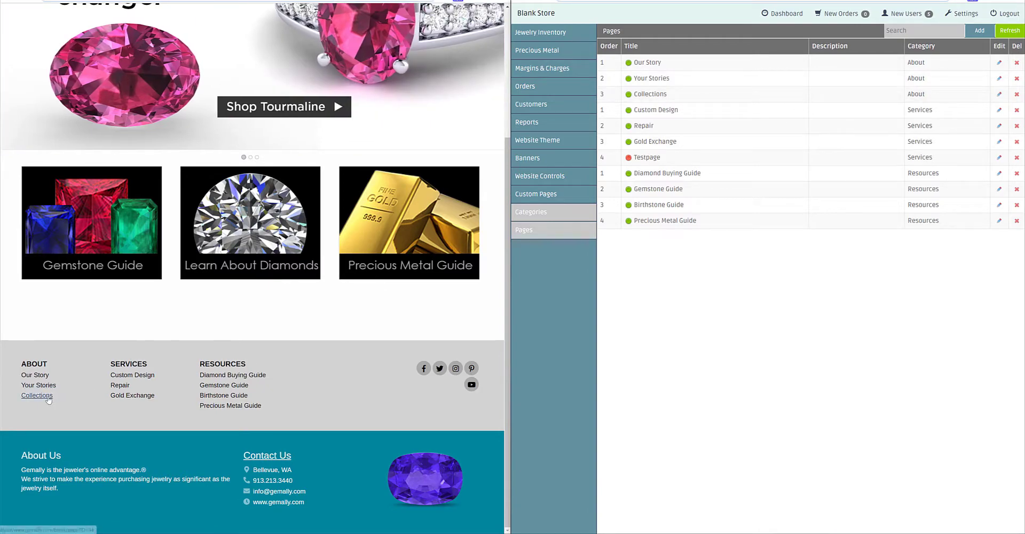
pyautogui.click(37, 395)
pyautogui.scroll(-7, 343, 408)
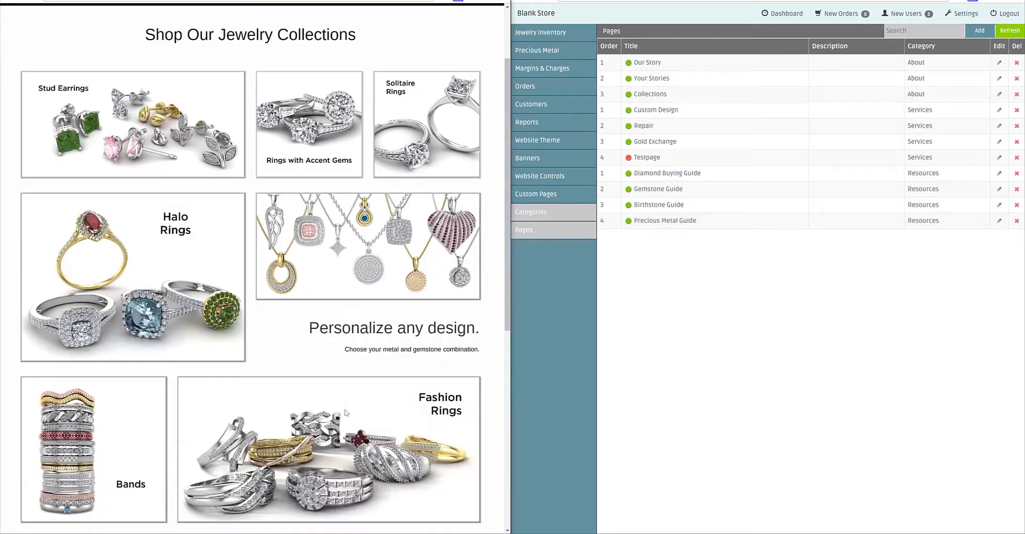
pyautogui.scroll(4, 343, 409)
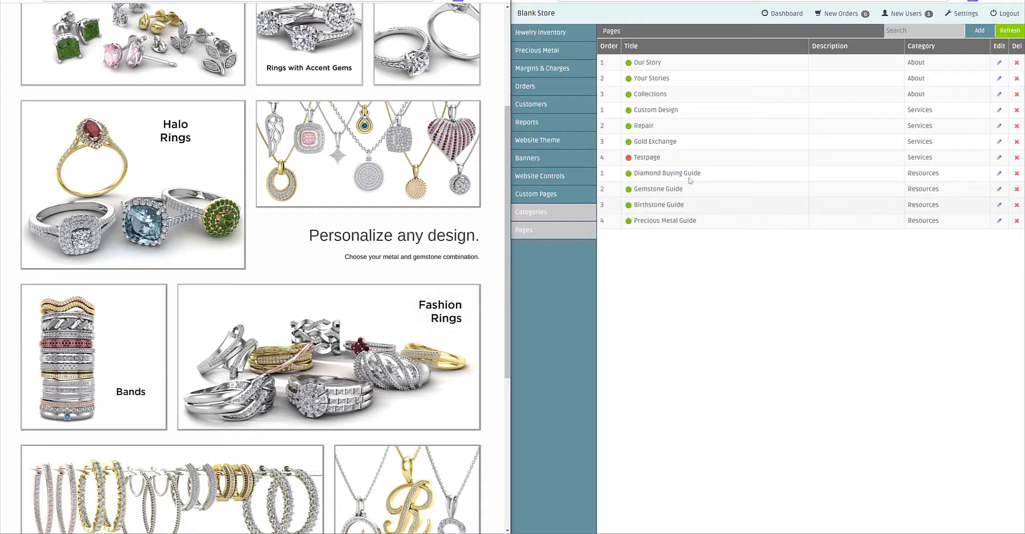
# Open the Collections page for editing and add a Headline block below the hoop earrings and personalized images
pyautogui.click(1000, 94)
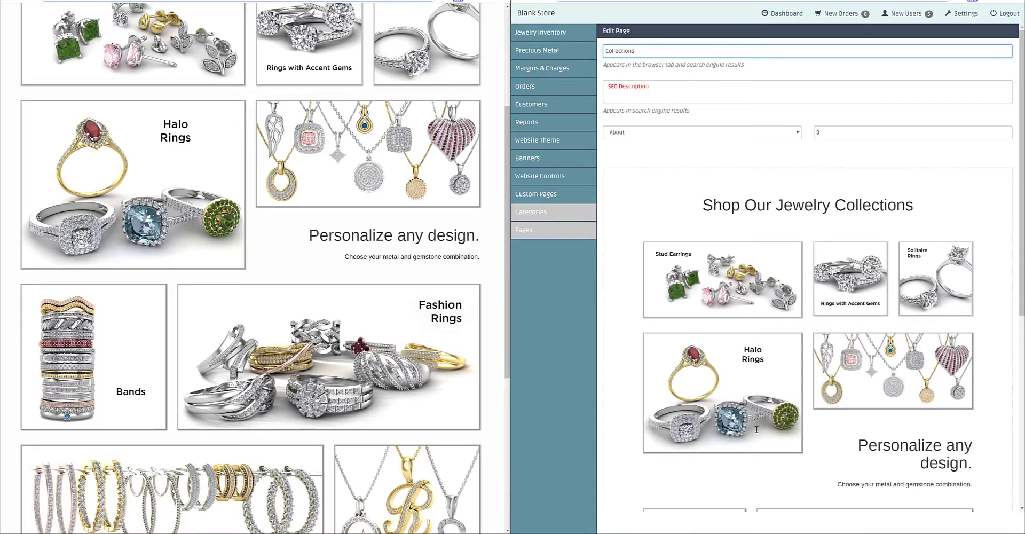
pyautogui.scroll(-6, 756, 429)
pyautogui.click(960, 381)
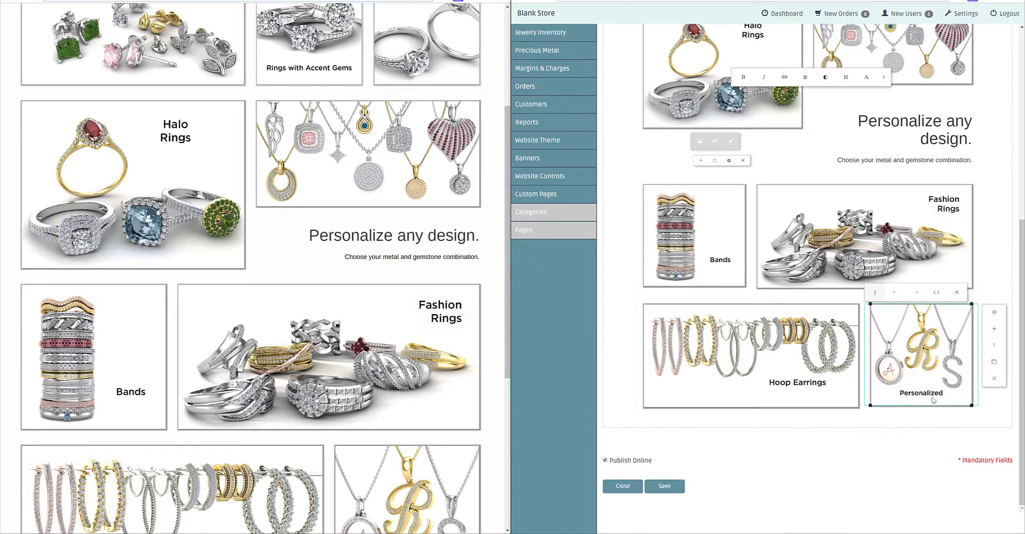
pyautogui.click(994, 330)
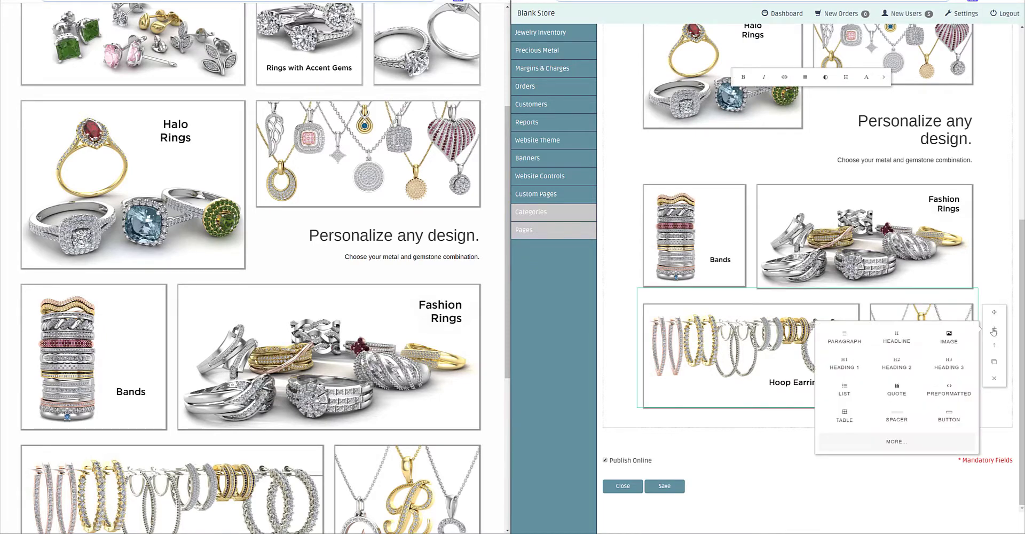
pyautogui.click(904, 341)
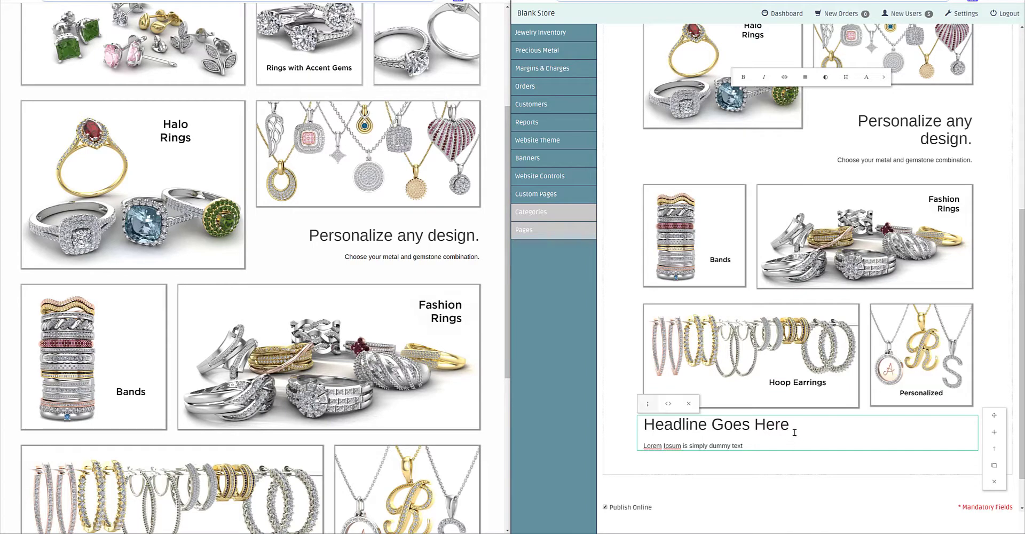
# Delete the placeholder Lorem Ipsum line beneath the new headline
pyautogui.moveTo(639, 446); pyautogui.dragTo(627, 432)
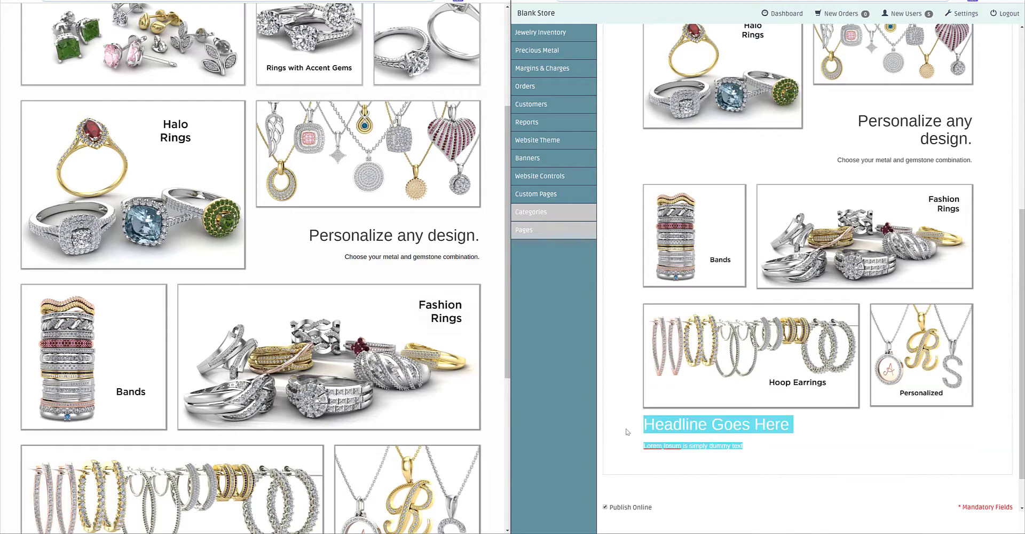
pyautogui.click(762, 444)
pyautogui.tripleClick(755, 444)
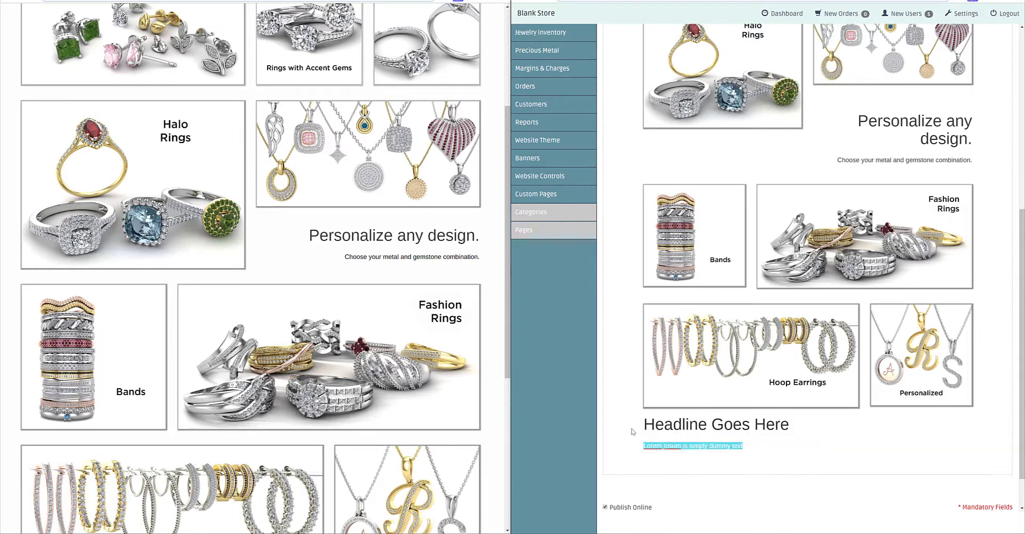
pyautogui.press('BackSpace')
pyautogui.press('BackSpace')
# Replace the placeholder headline text with "New Inventory Added Monthly"
pyautogui.moveTo(791, 427); pyautogui.dragTo(591, 422)
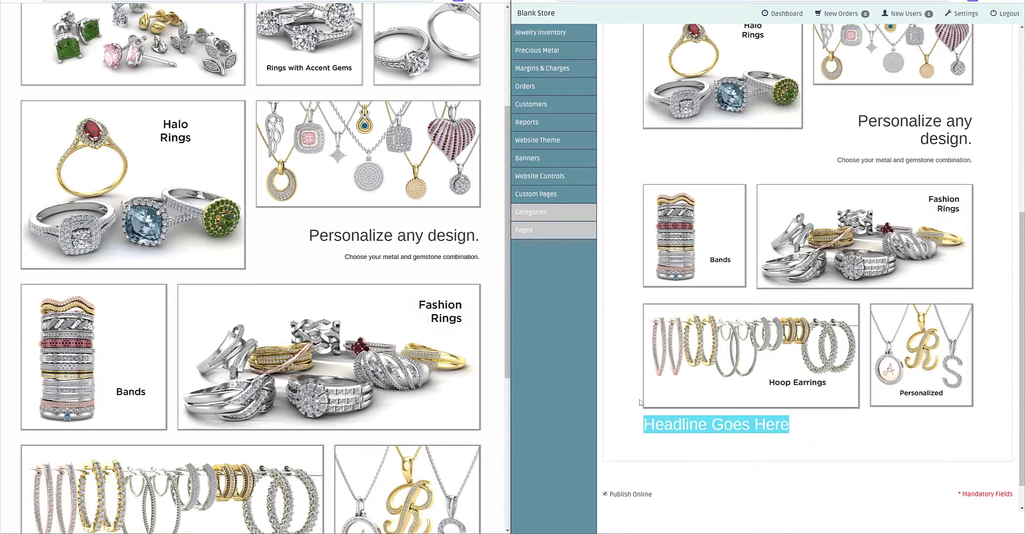
pyautogui.write('New')
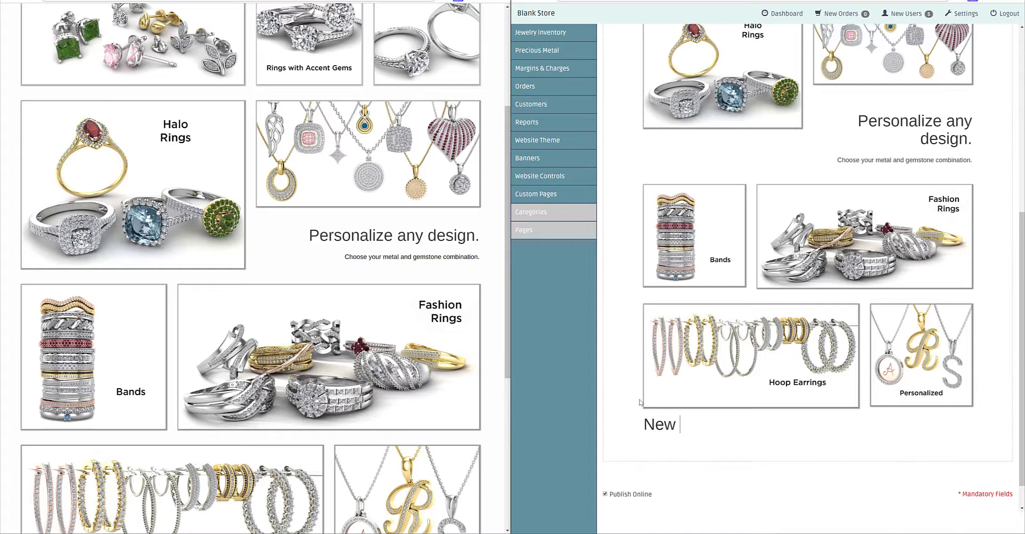
pyautogui.write(' Inventory comin')
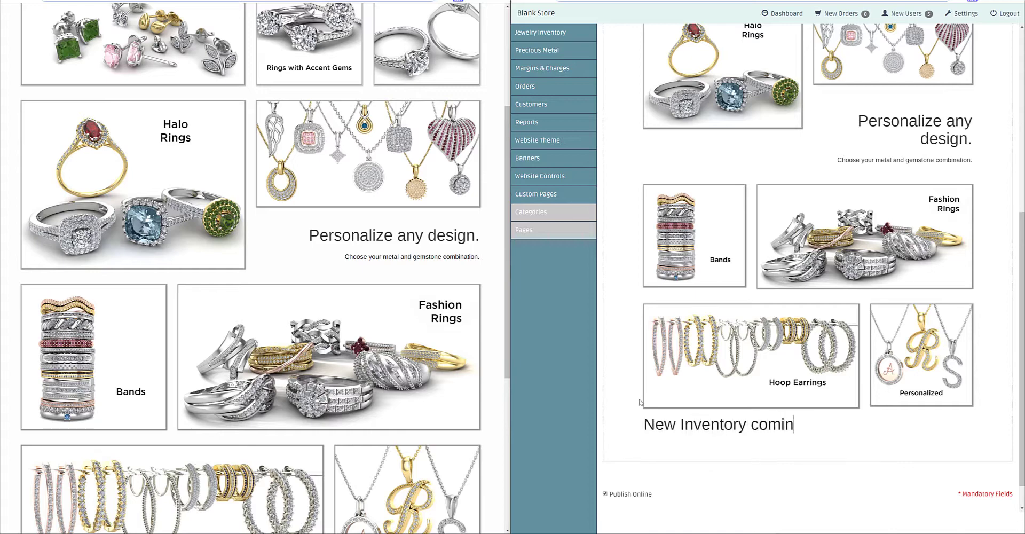
pyautogui.press('BackSpace')
pyautogui.press('BackSpace')
pyautogui.press('BackSpace')
pyautogui.press('BackSpace')
pyautogui.press('BackSpace')
pyautogui.write('Added Mon')
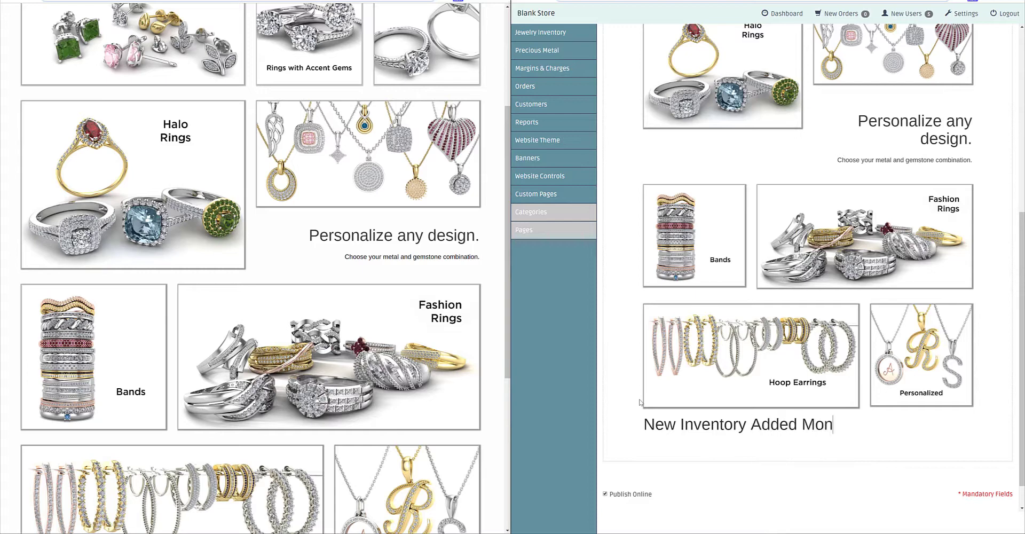
pyautogui.write('thly')
pyautogui.click(812, 426)
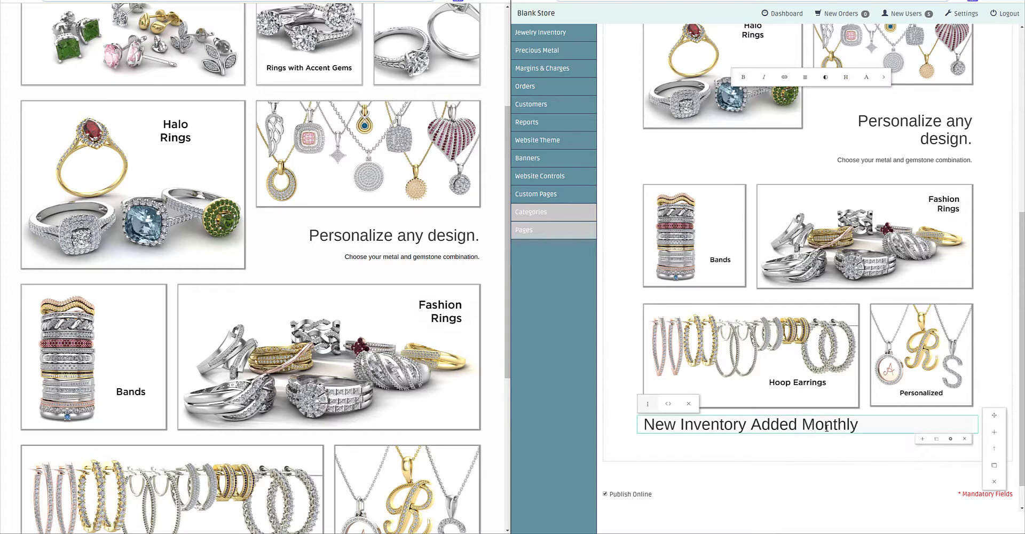
# Center the "New Inventory Added Monthly" headline on the Collections page and save the page
pyautogui.click(951, 439)
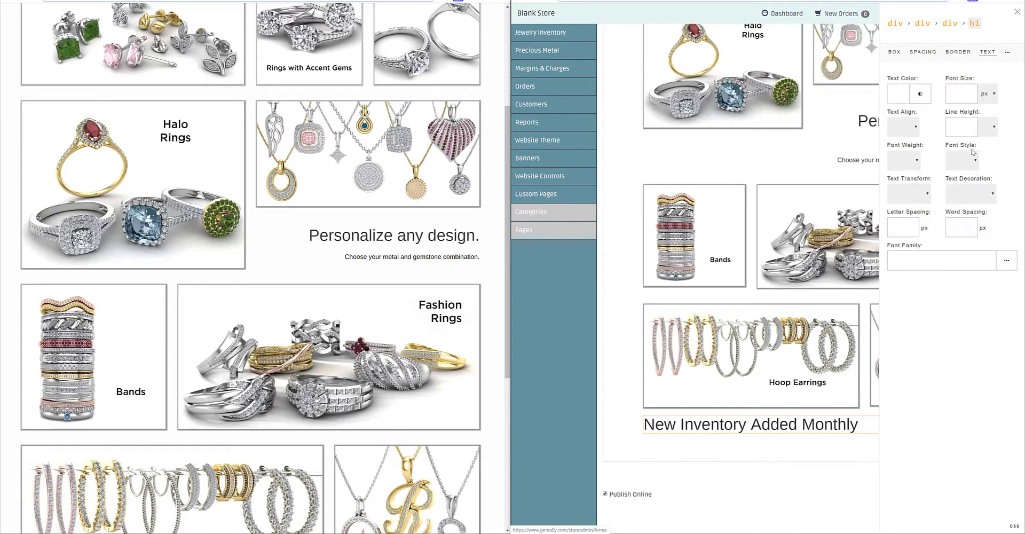
pyautogui.click(908, 127)
pyautogui.click(903, 155)
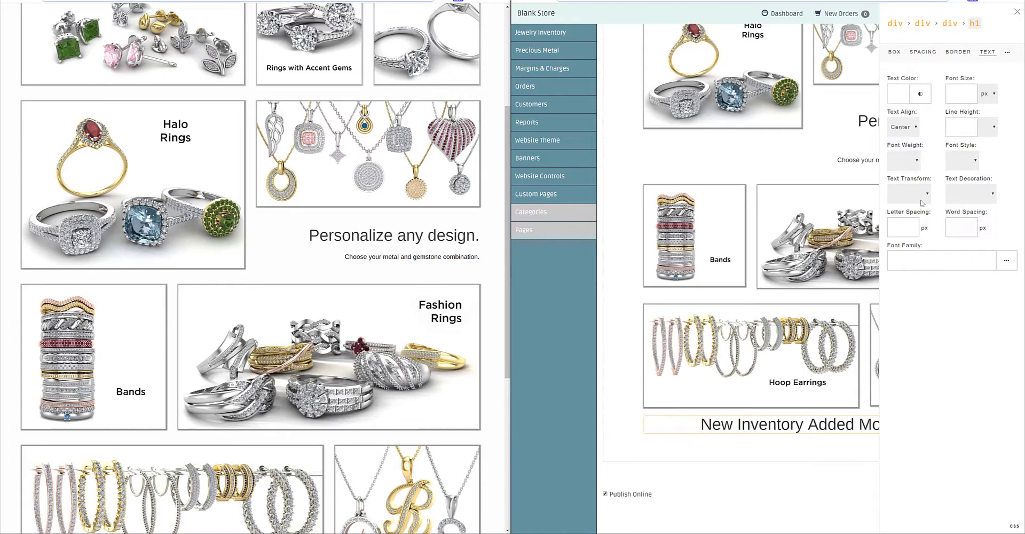
pyautogui.click(822, 477)
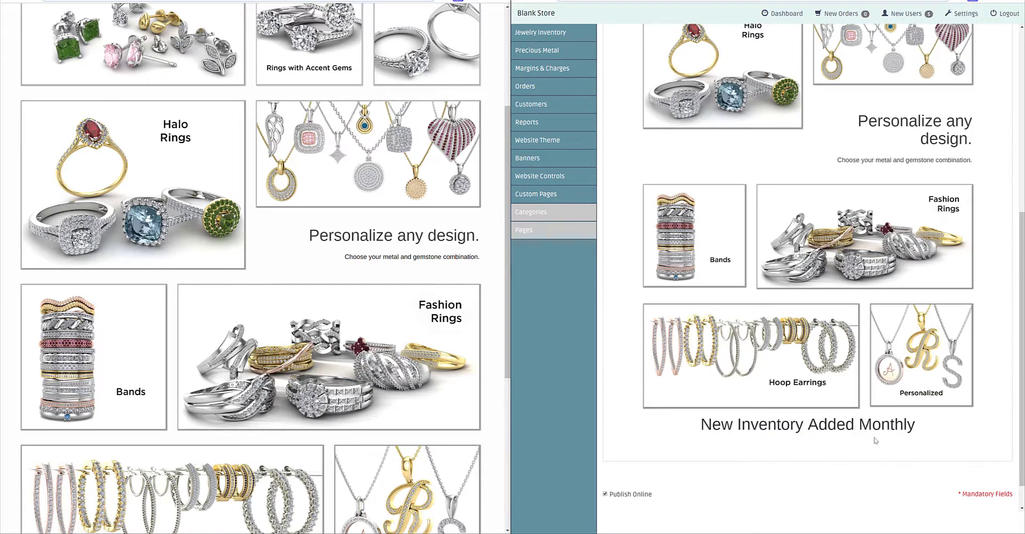
pyautogui.scroll(-1, 801, 464)
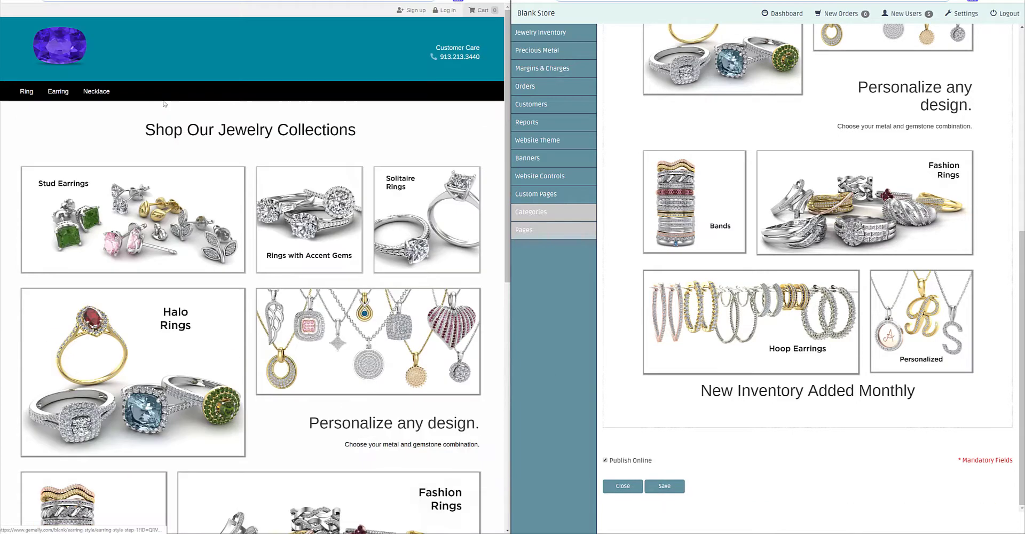
# Return to the storefront home page, reopen the Collections page from the footer and examine the headline beneath the images
pyautogui.scroll(4, 240, 197)
pyautogui.click(58, 53)
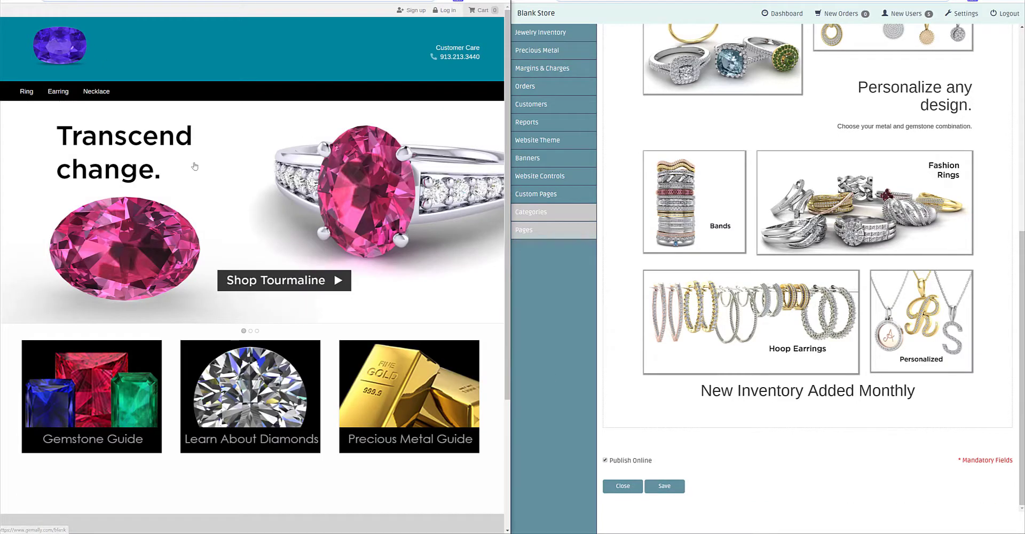
pyautogui.scroll(-3, 241, 235)
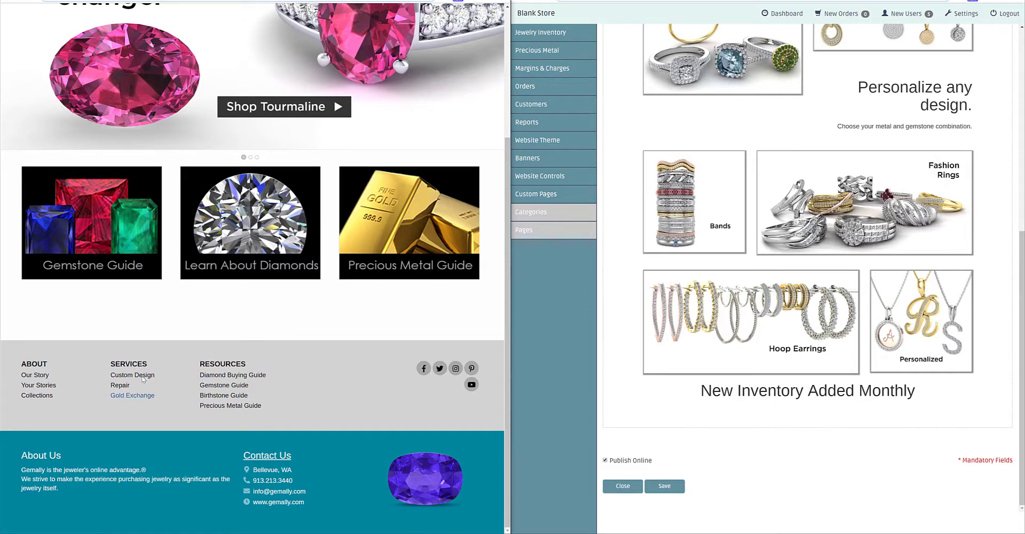
pyautogui.click(53, 396)
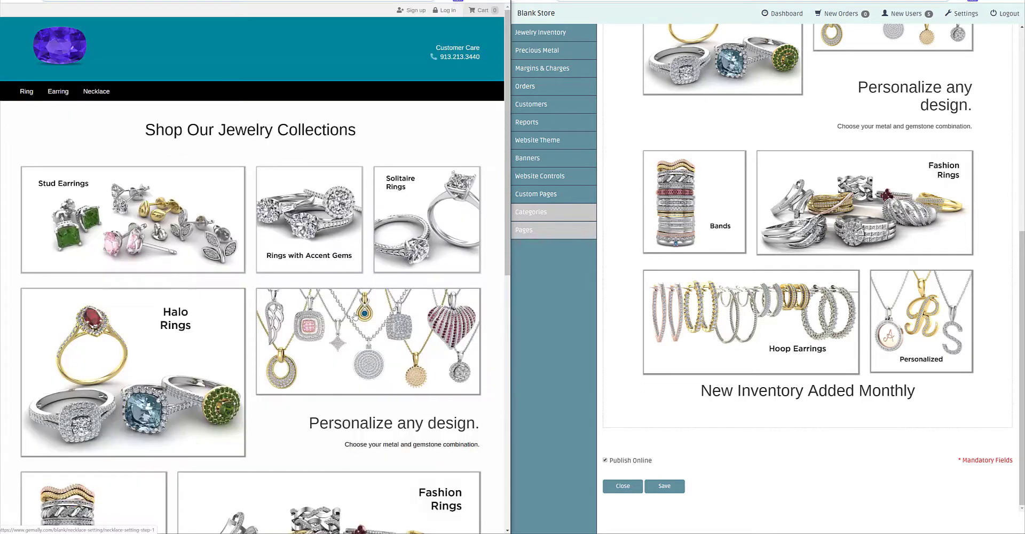
pyautogui.scroll(-6, 237, 241)
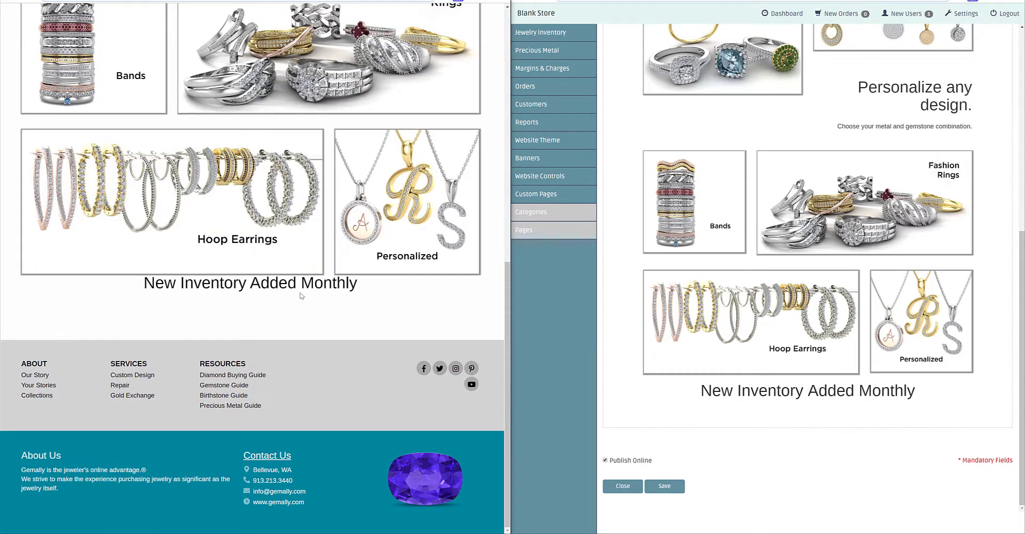
# Reopen the Collections page for editing, set the "New Inventory Added Monthly" headline's top padding to 30 px and save
pyautogui.click(871, 390)
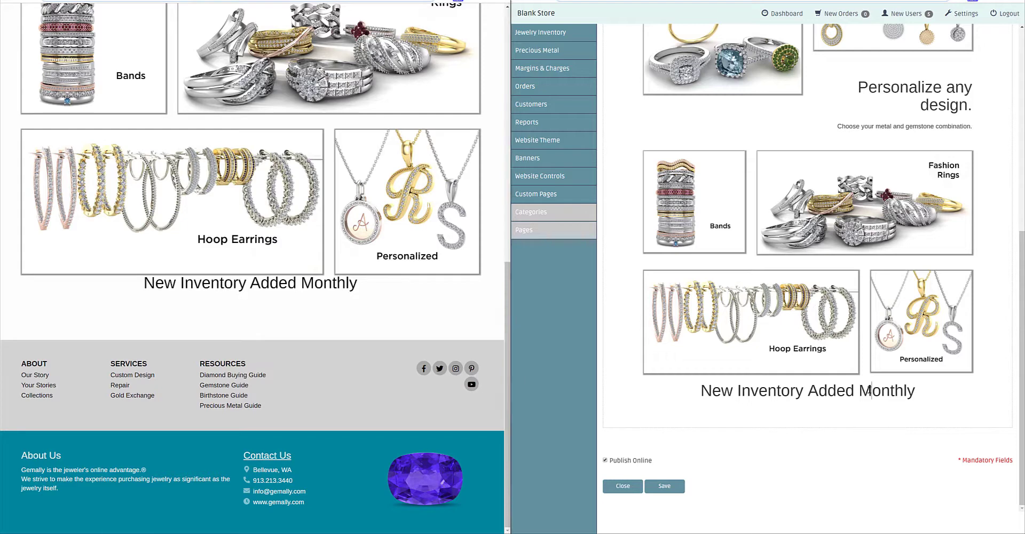
pyautogui.click(559, 230)
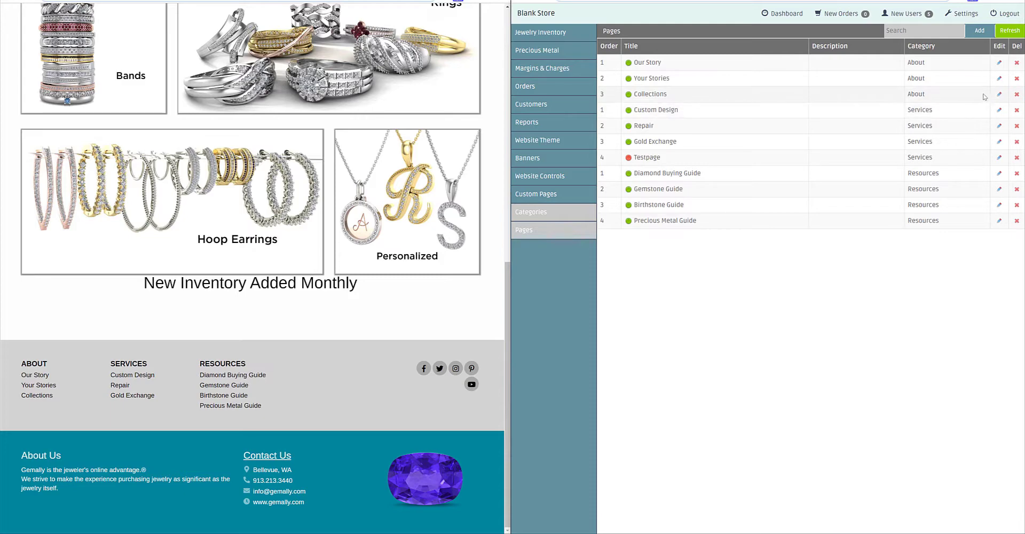
pyautogui.click(999, 94)
pyautogui.scroll(-5, 779, 411)
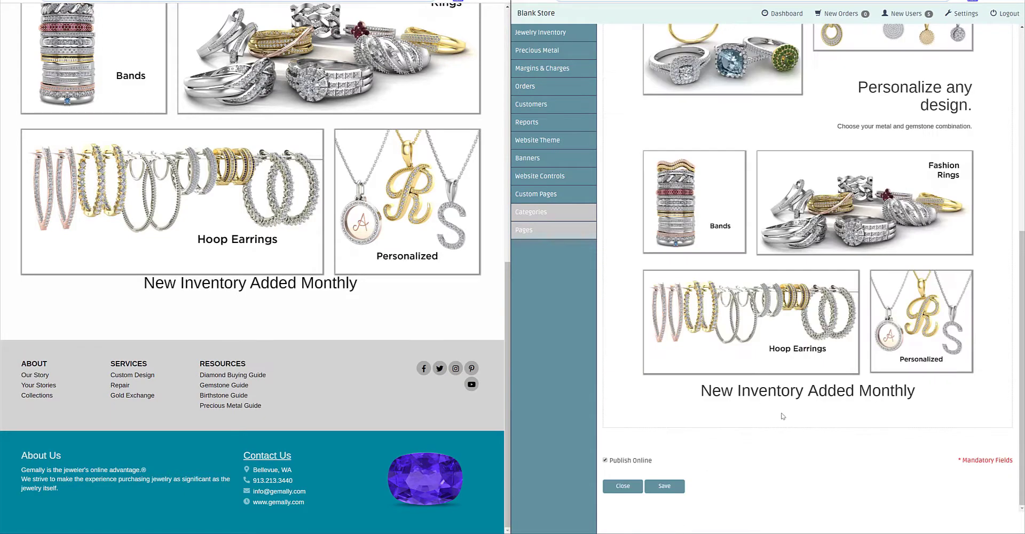
pyautogui.click(814, 396)
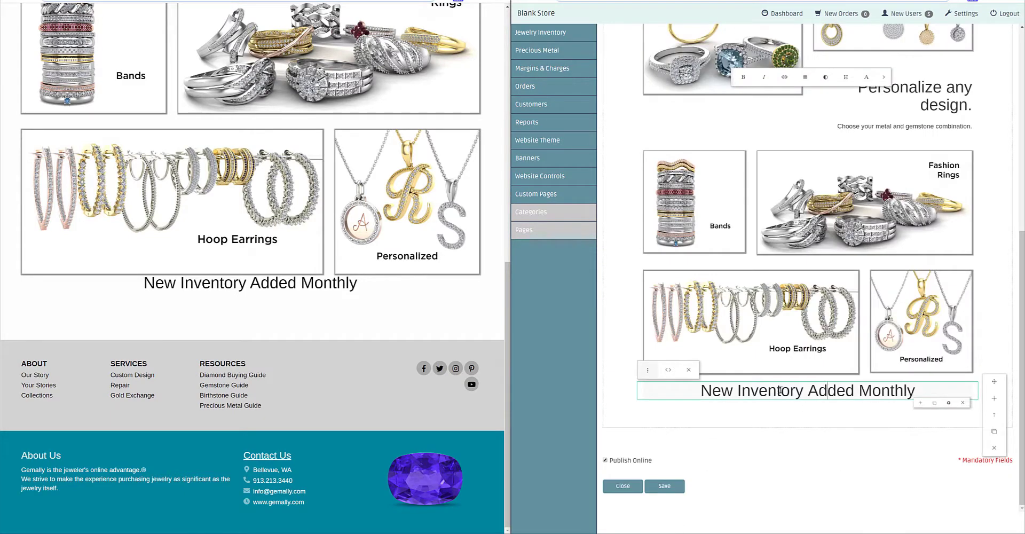
pyautogui.click(951, 406)
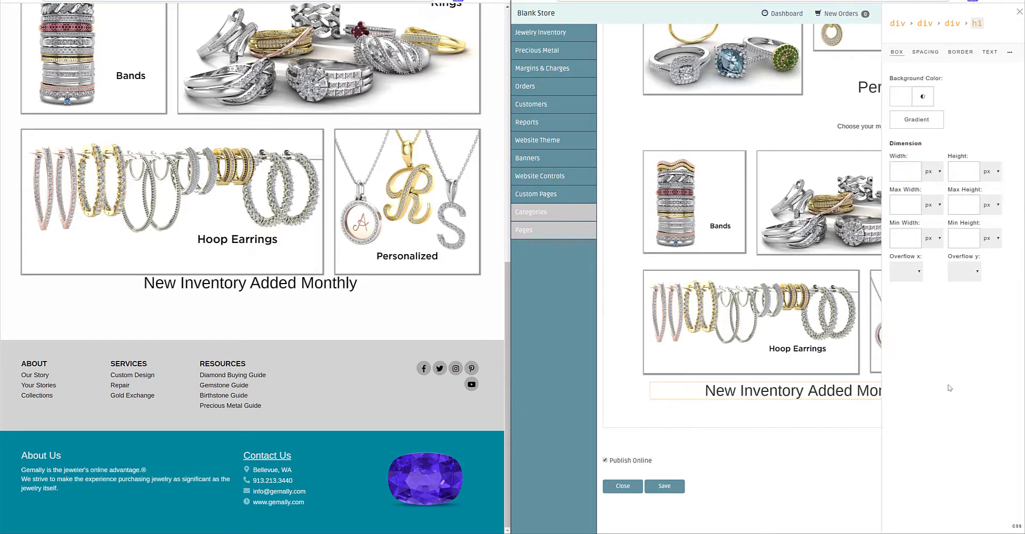
pyautogui.click(923, 52)
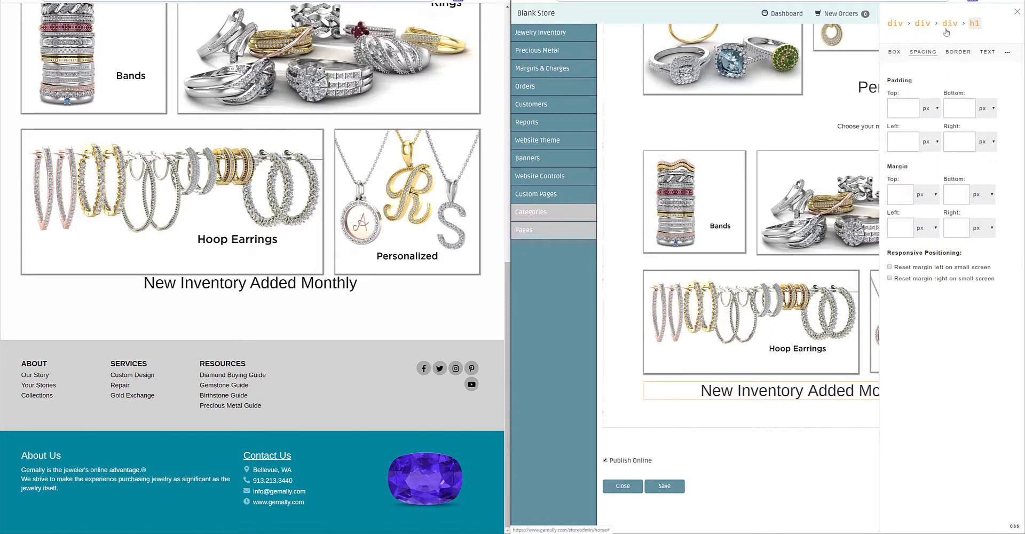
pyautogui.click(904, 108)
pyautogui.write('30')
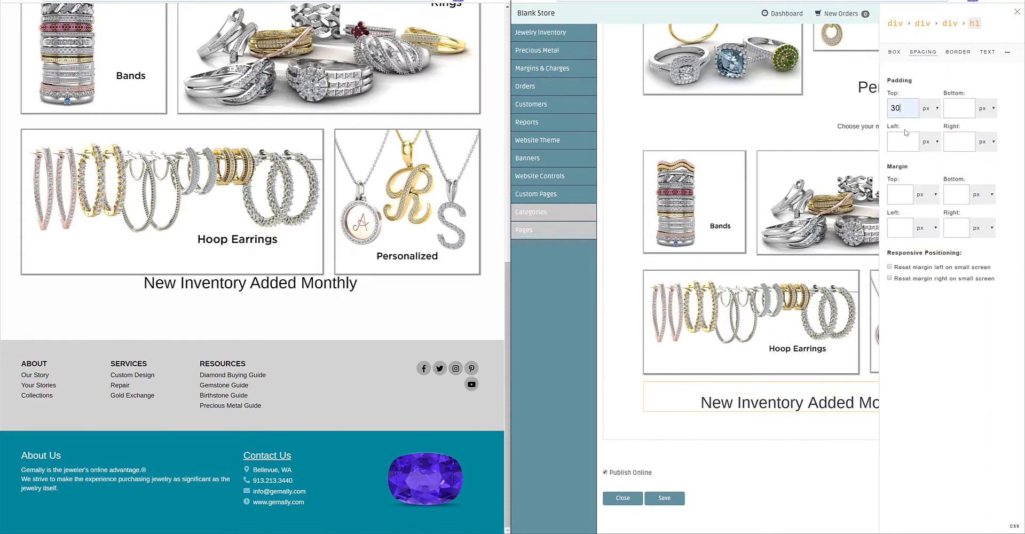
pyautogui.click(680, 499)
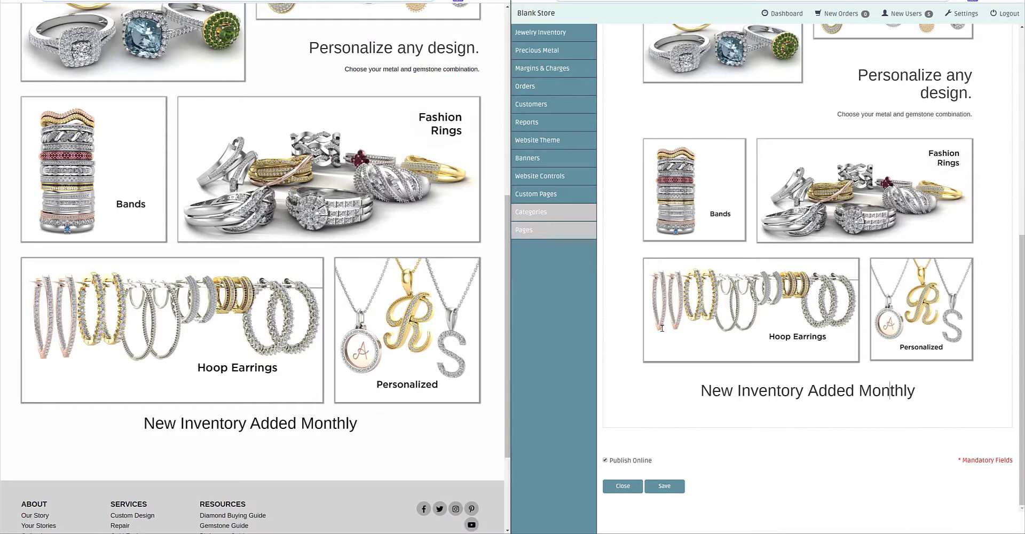
# Reopen the Collections page for editing, delete the "New Inventory Added Monthly" block, save and return to the page list
pyautogui.click(529, 229)
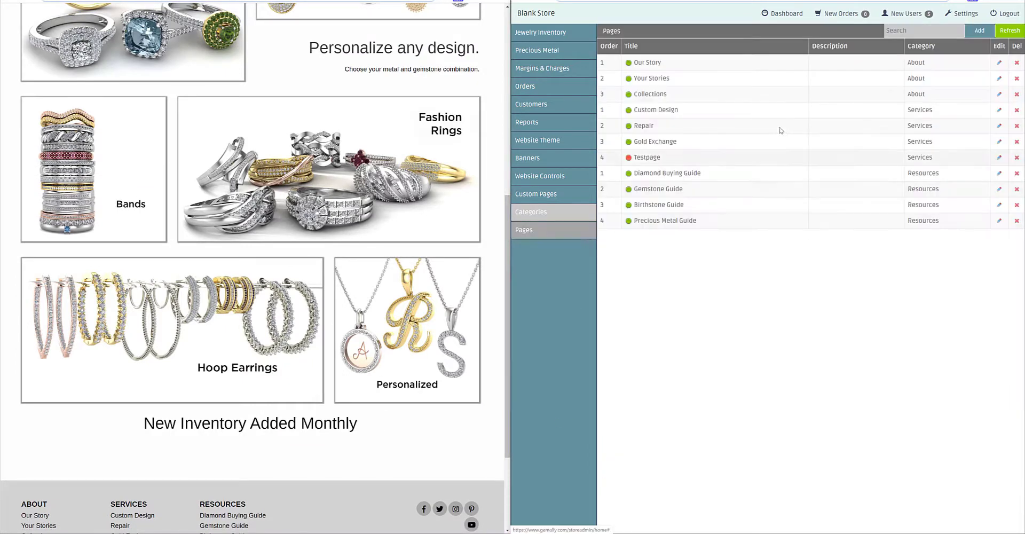
pyautogui.click(999, 94)
pyautogui.scroll(-5, 837, 405)
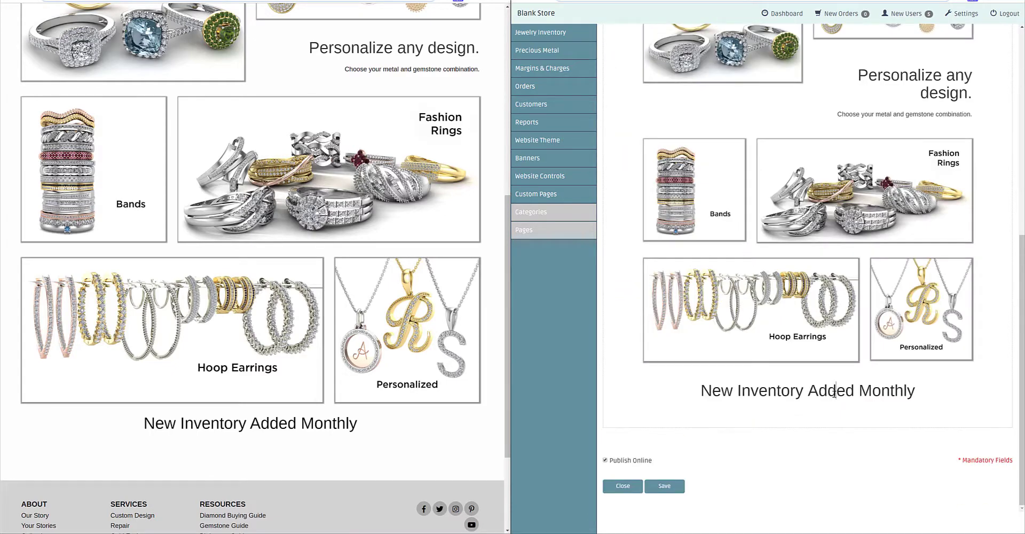
pyautogui.click(835, 393)
pyautogui.click(963, 408)
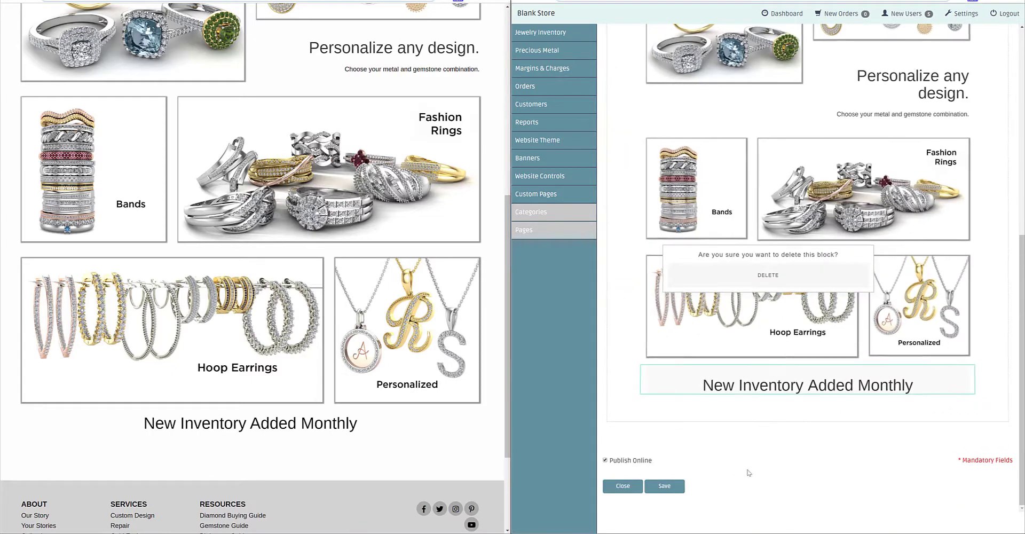
pyautogui.click(764, 275)
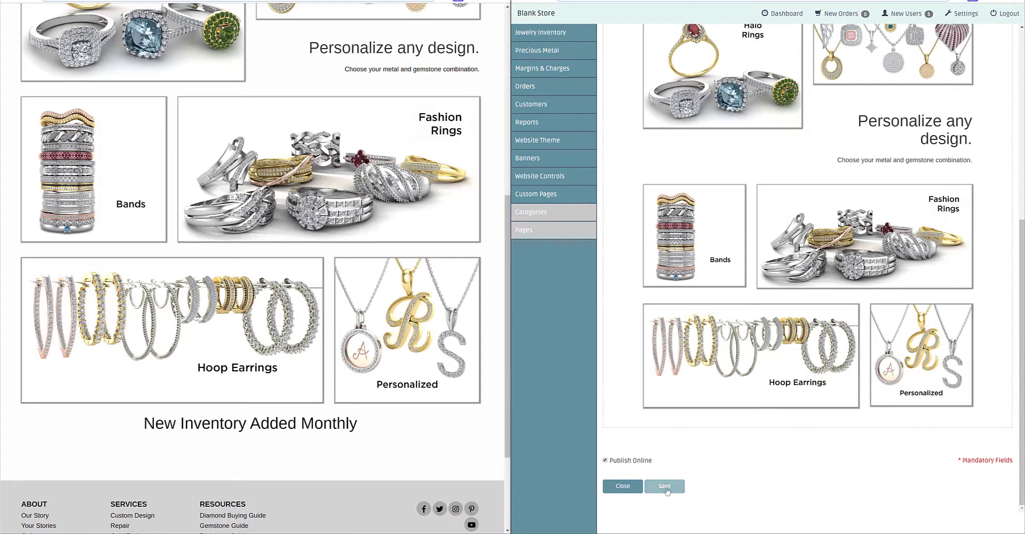
pyautogui.click(666, 487)
pyautogui.click(566, 237)
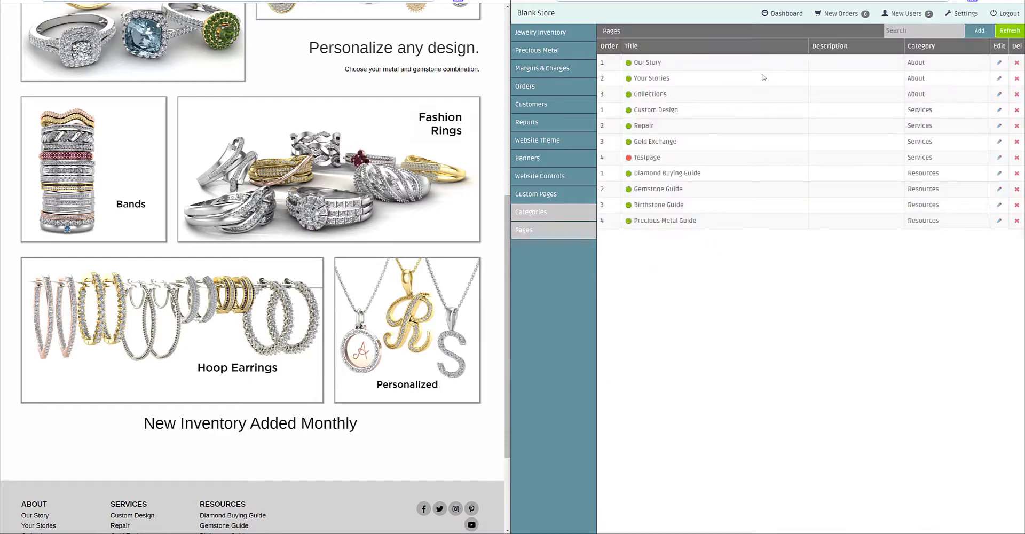
# Look through the Custom Design page on the storefront and follow its link for connecting with a jewelry artisan
pyautogui.scroll(-3, 230, 497)
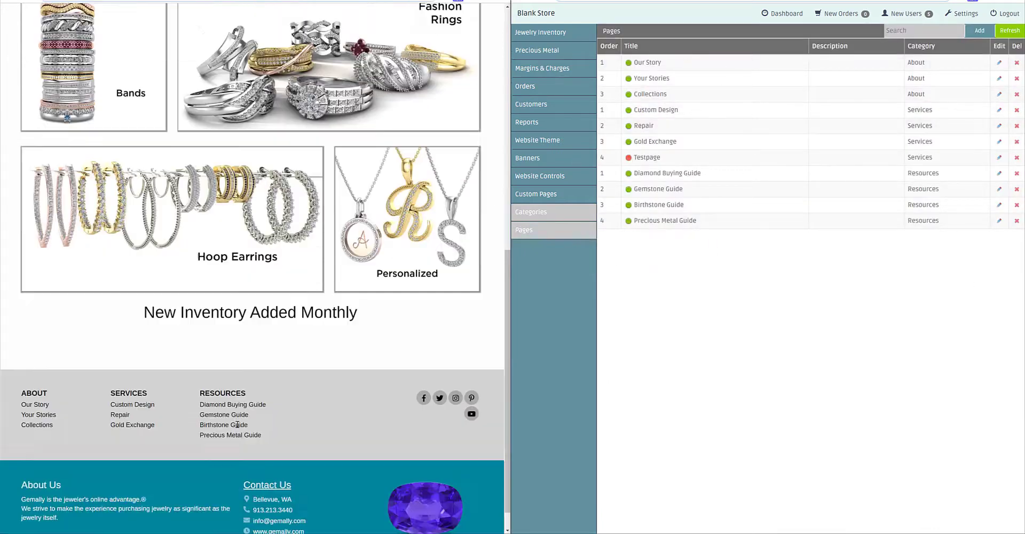
pyautogui.click(123, 374)
pyautogui.scroll(-20, 276, 399)
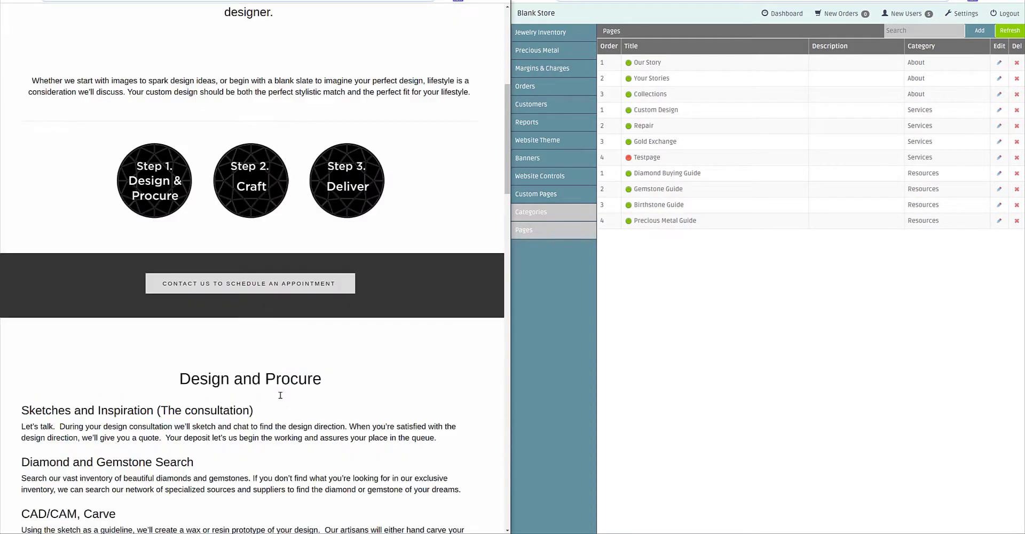
pyautogui.scroll(-6, 280, 395)
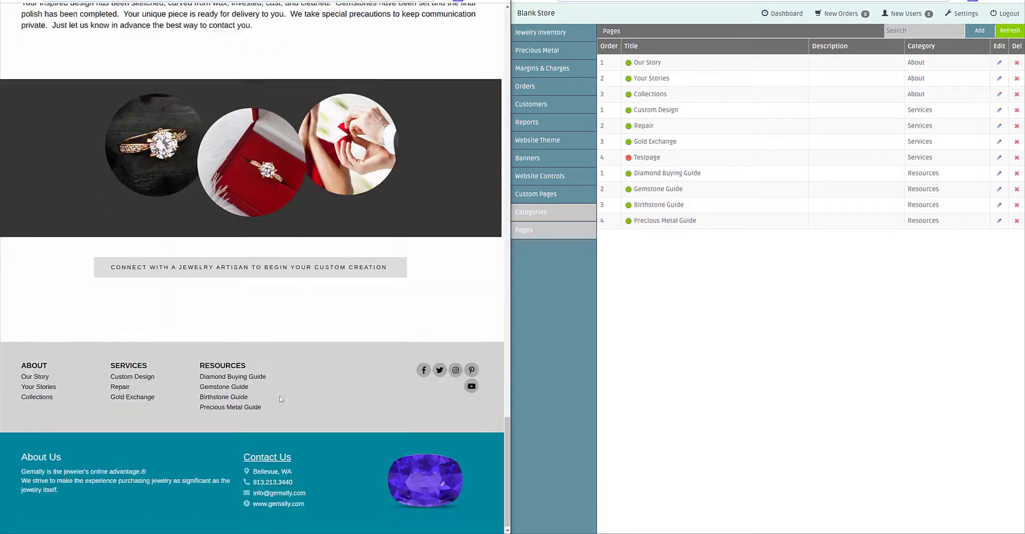
pyautogui.click(261, 269)
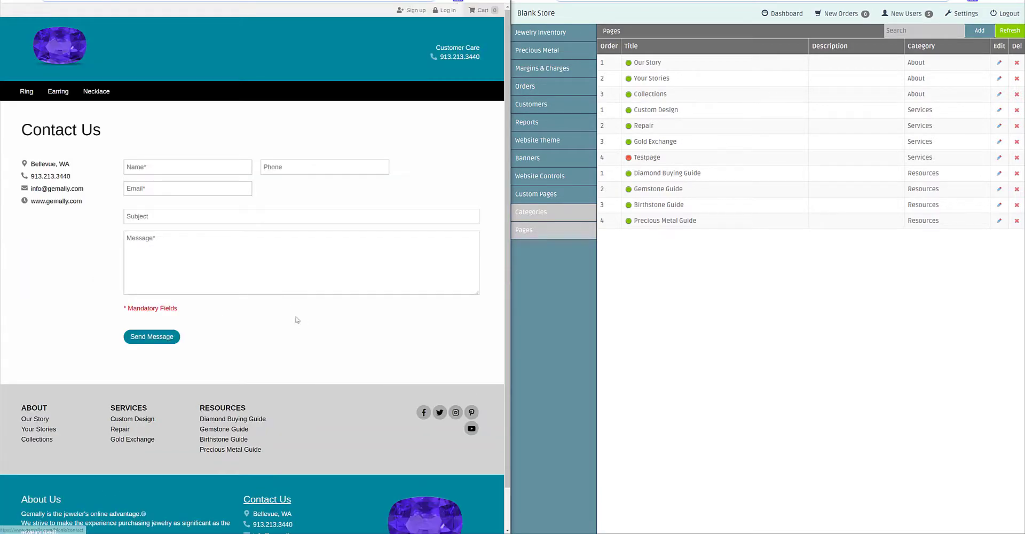
# Open the Repair page on the storefront and look through its introduction, offered services and appointment section
pyautogui.click(137, 428)
pyautogui.scroll(-10, 138, 428)
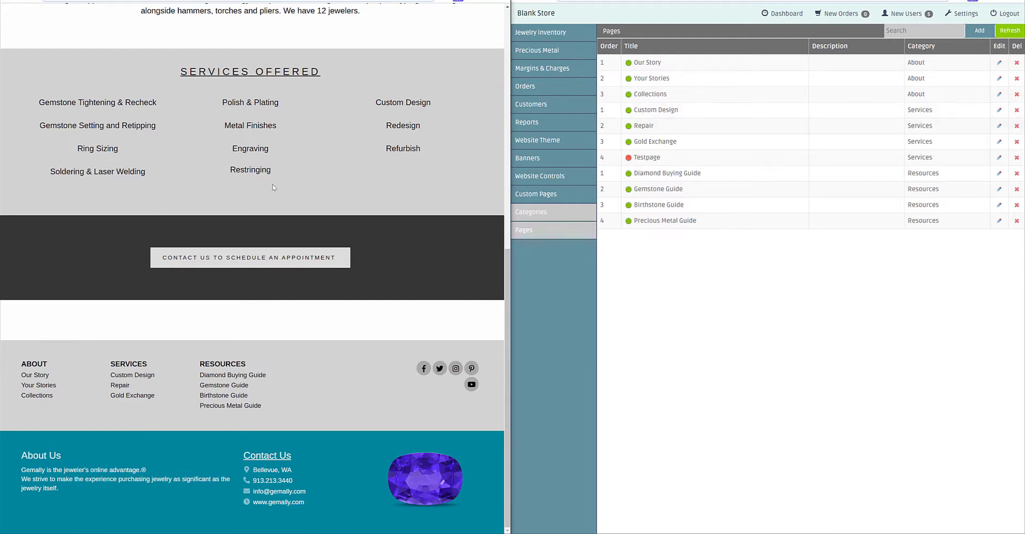
pyautogui.press('F5')
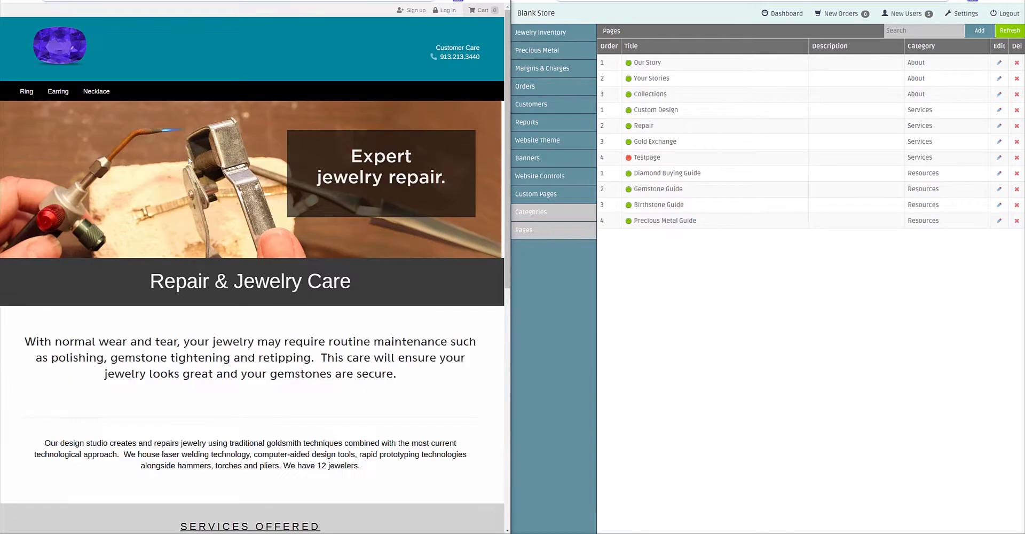
pyautogui.scroll(-8, 298, 330)
pyautogui.press('F5')
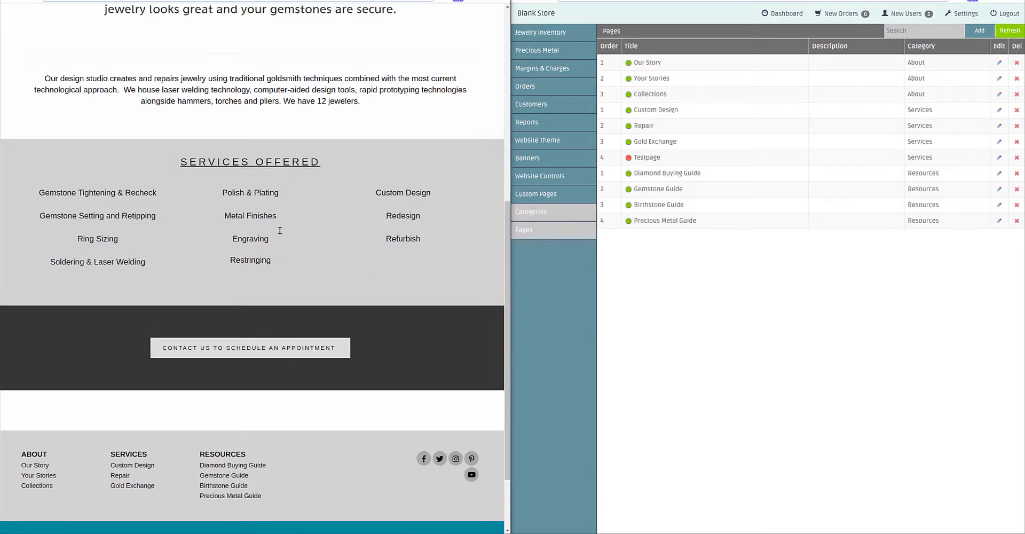
pyautogui.scroll(-8, 291, 256)
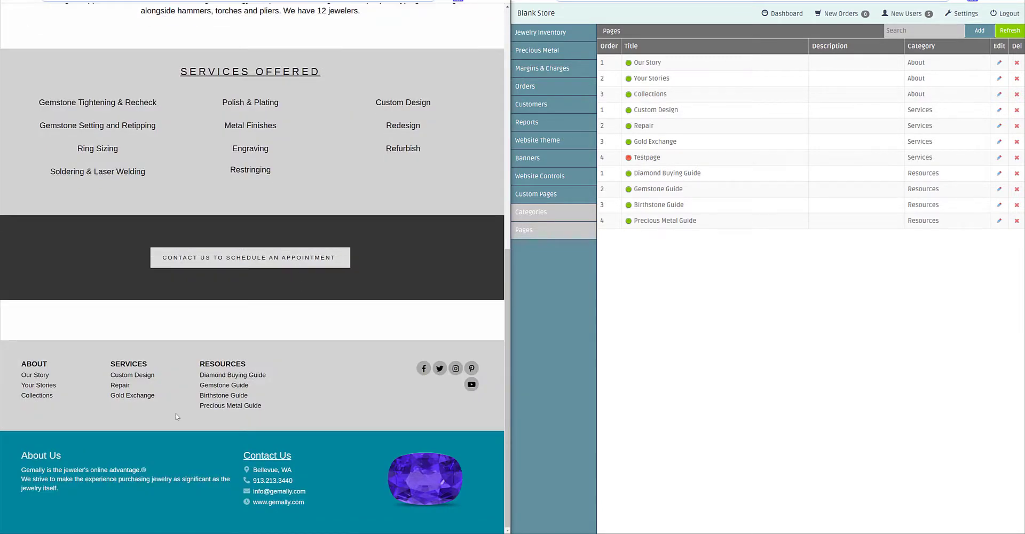
# Open the Gemstone Guide on the storefront, look through the gemstone entries down to Zircon and return to the beginning
pyautogui.click(222, 387)
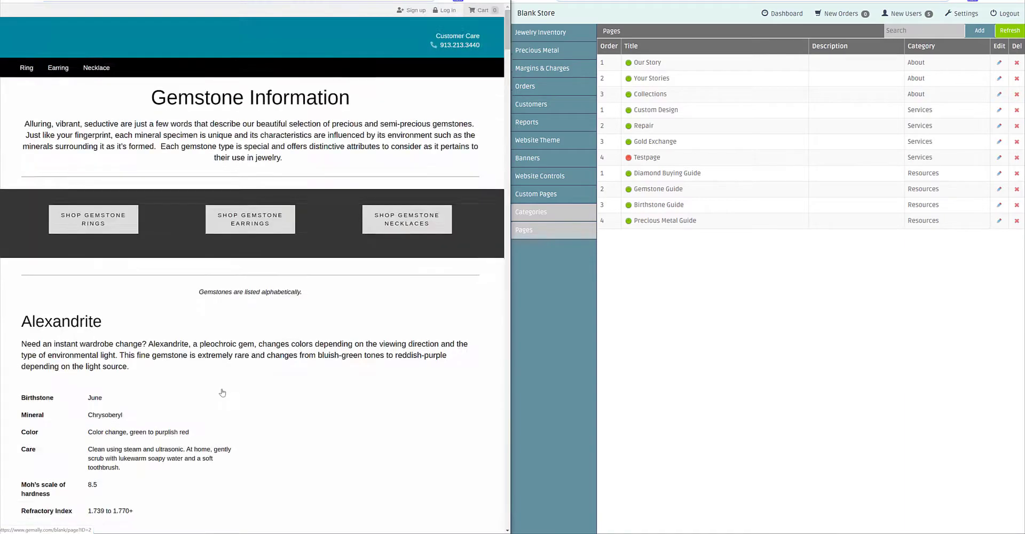
pyautogui.scroll(-15, 230, 387)
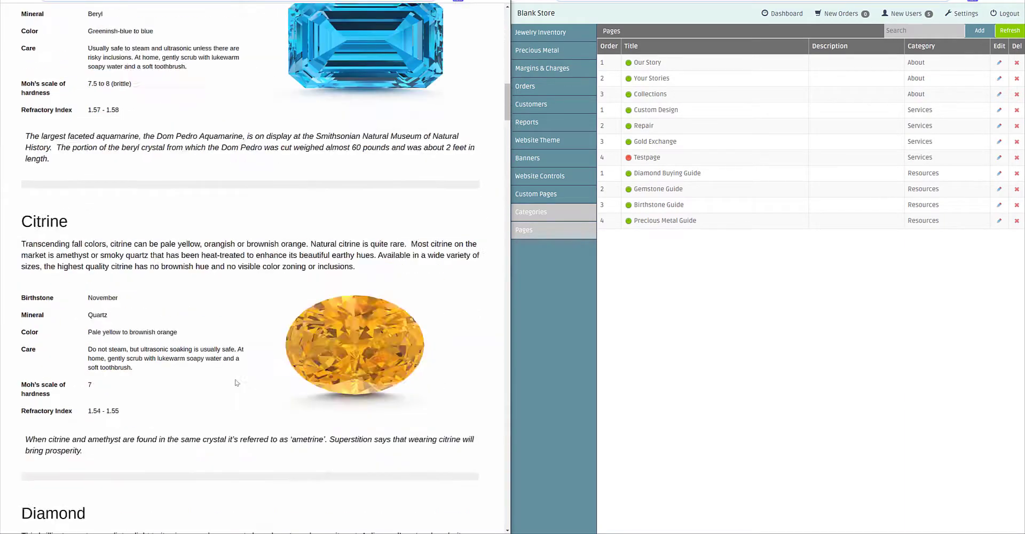
pyautogui.scroll(-20, 236, 383)
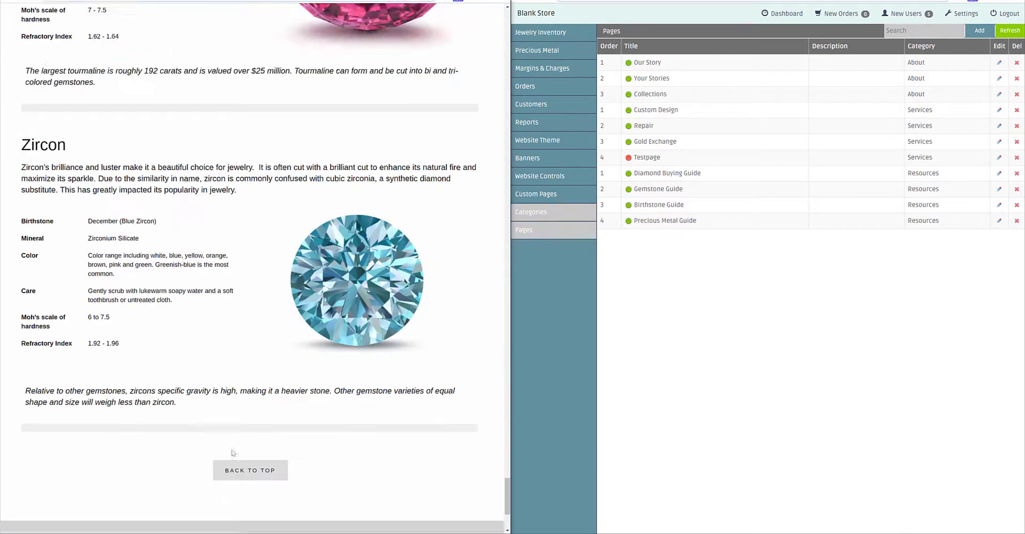
pyautogui.scroll(-3, 232, 453)
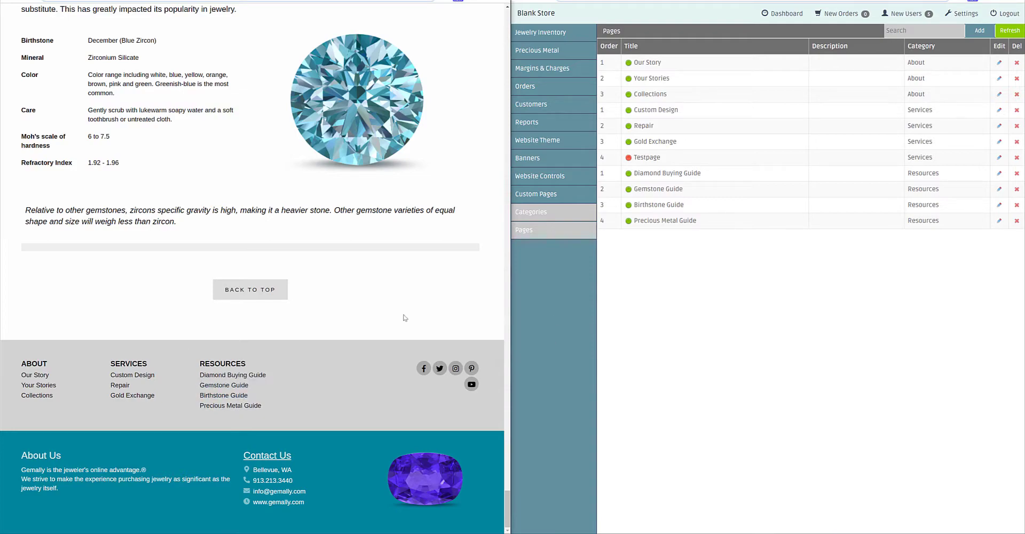
pyautogui.scroll(20, 311, 331)
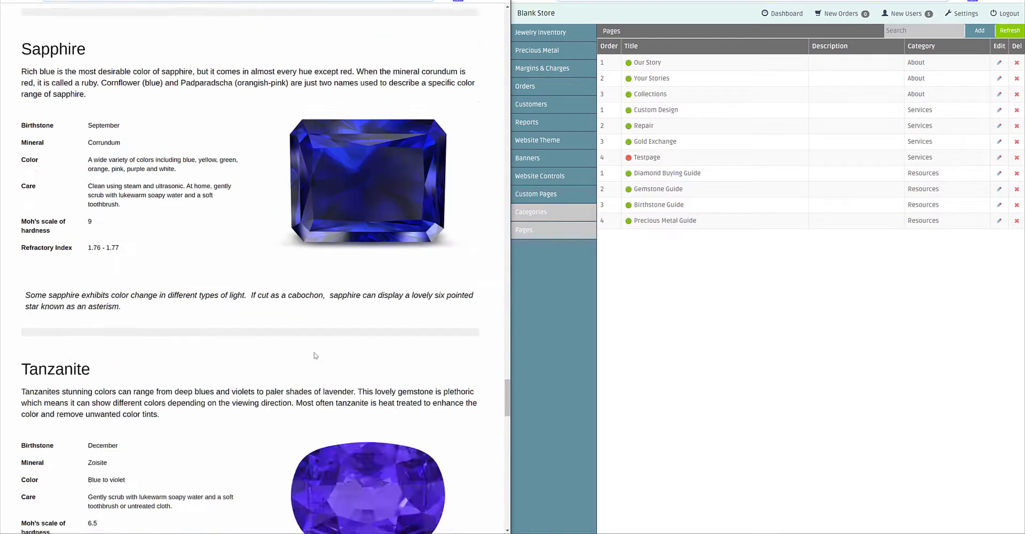
pyautogui.scroll(15, 316, 357)
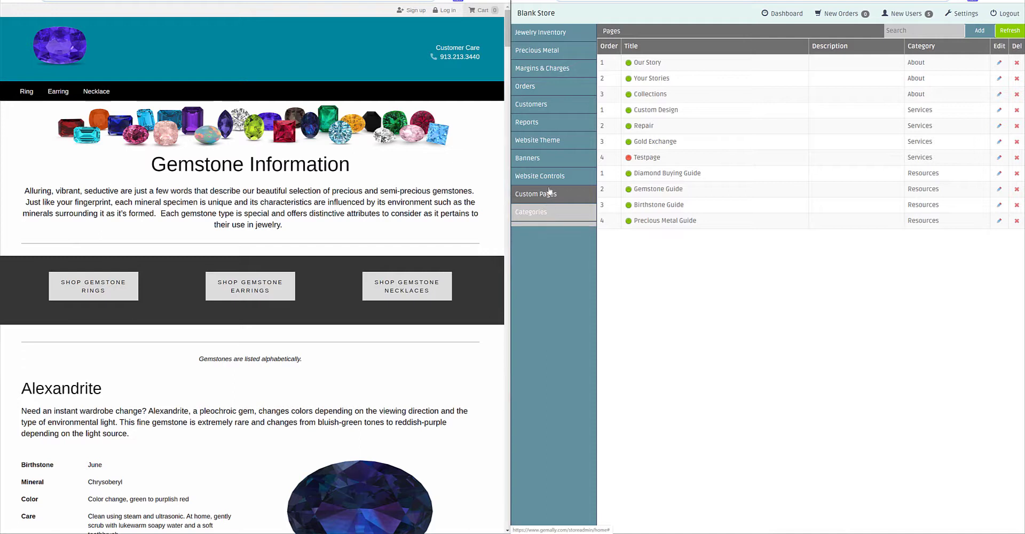
# Open the gemblue theme for customizing, set the Header background color to green #008847, save it and refresh the storefront
pyautogui.moveTo(550, 141)
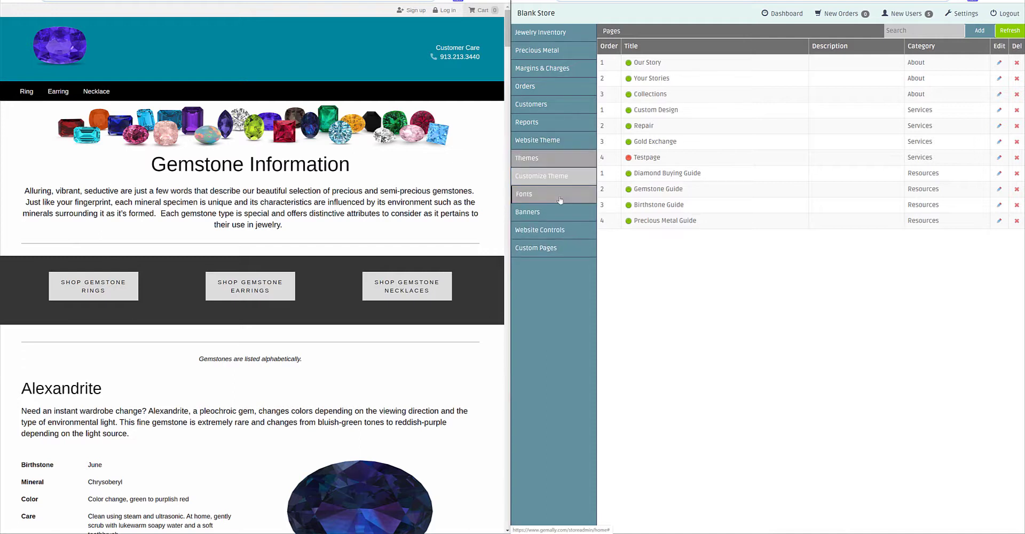
pyautogui.click(552, 166)
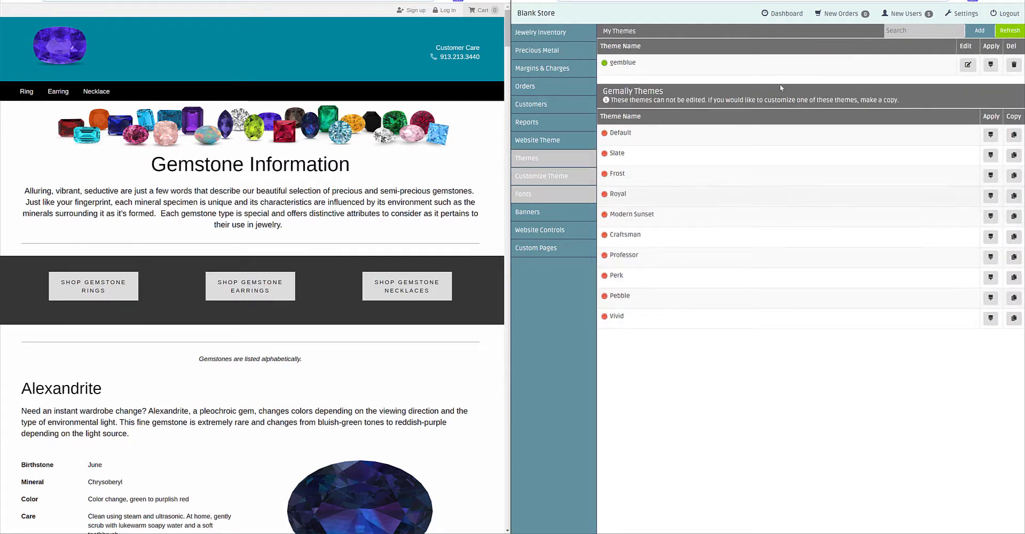
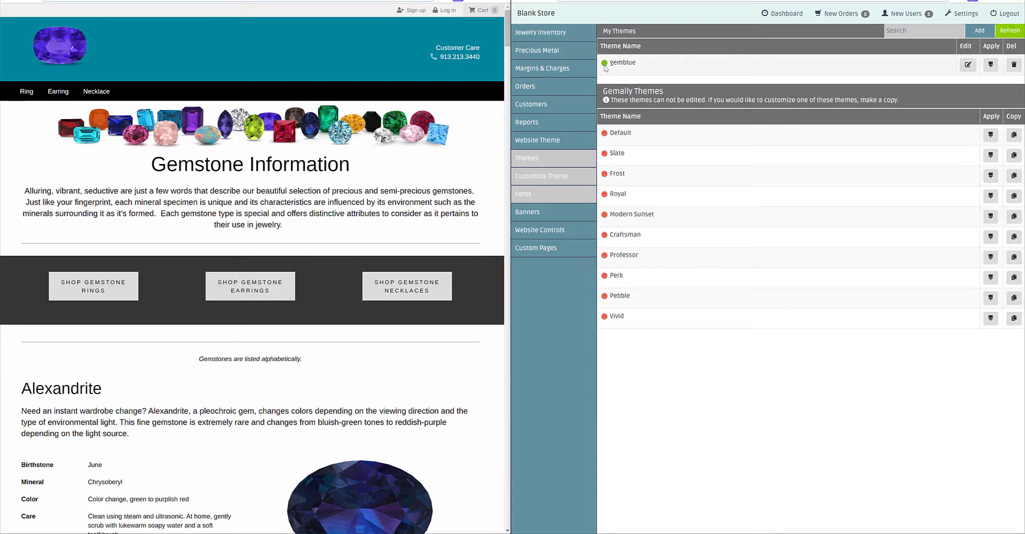
pyautogui.click(555, 175)
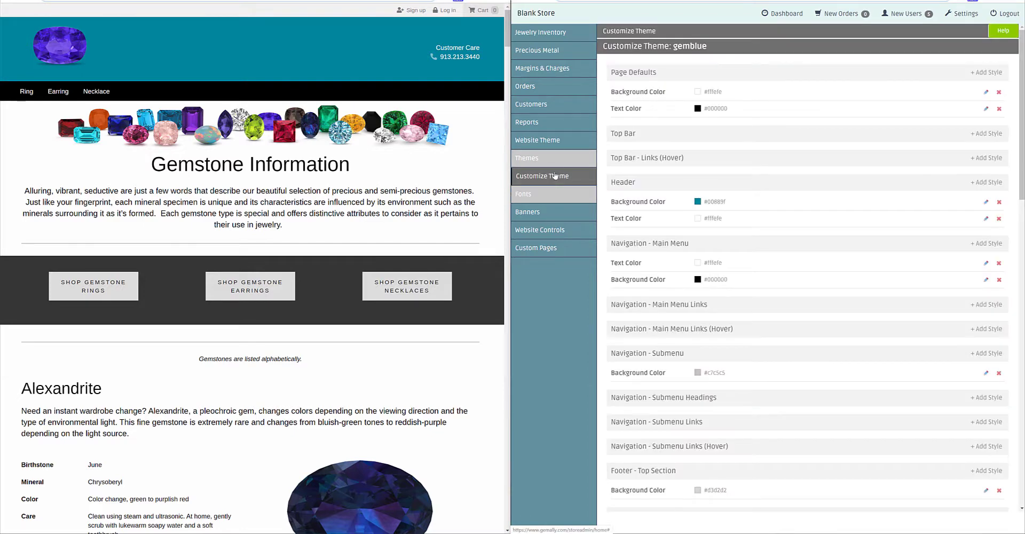
pyautogui.click(698, 203)
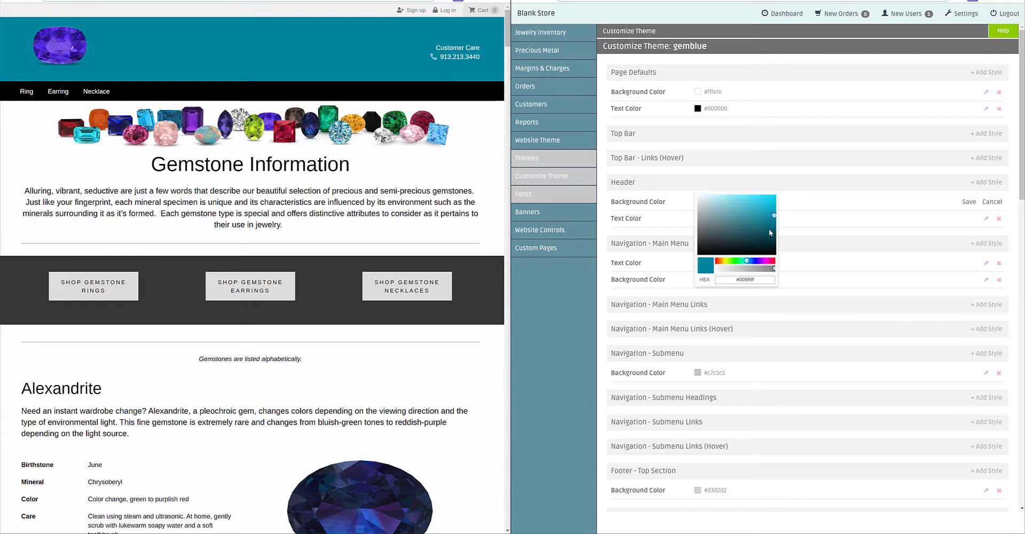
pyautogui.moveTo(748, 261); pyautogui.dragTo(742, 264)
pyautogui.moveTo(775, 216)
pyautogui.mouseDown()
pyautogui.moveTo(754, 203)
pyautogui.moveTo(779, 227)
pyautogui.mouseUp()
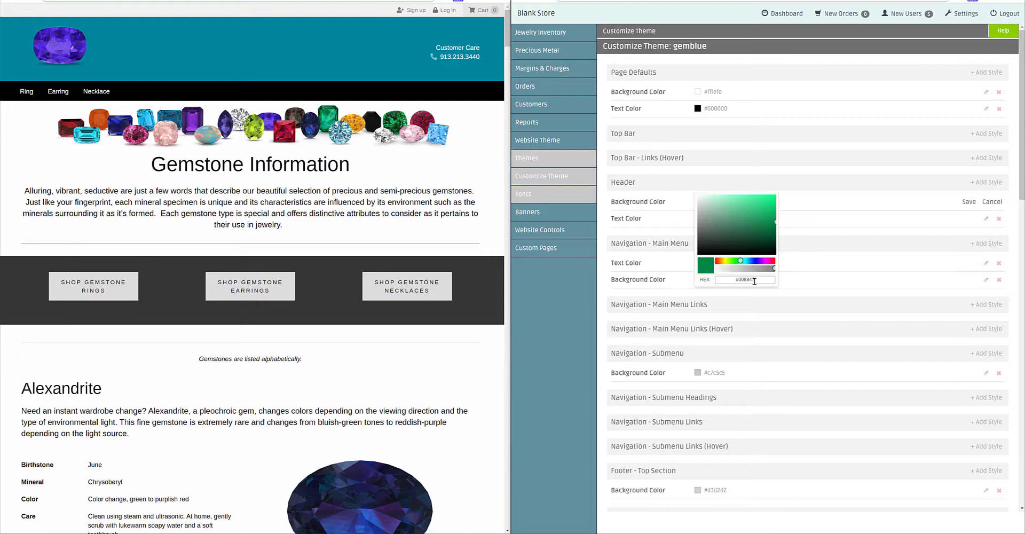
pyautogui.click(969, 202)
pyautogui.click(33, 2)
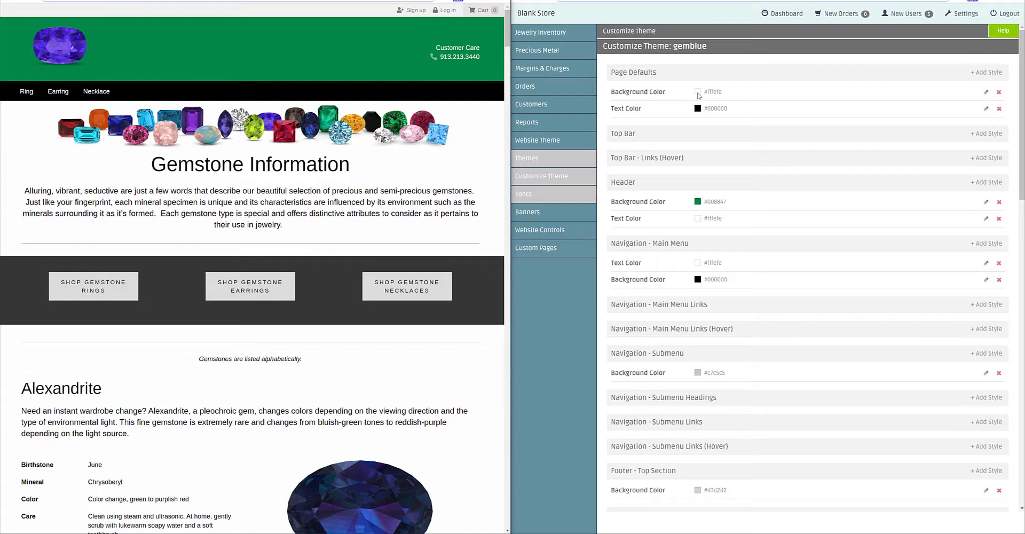
# Set the Page Defaults background color to black #000000, save it, then refresh the storefront and look over the page
pyautogui.click(986, 93)
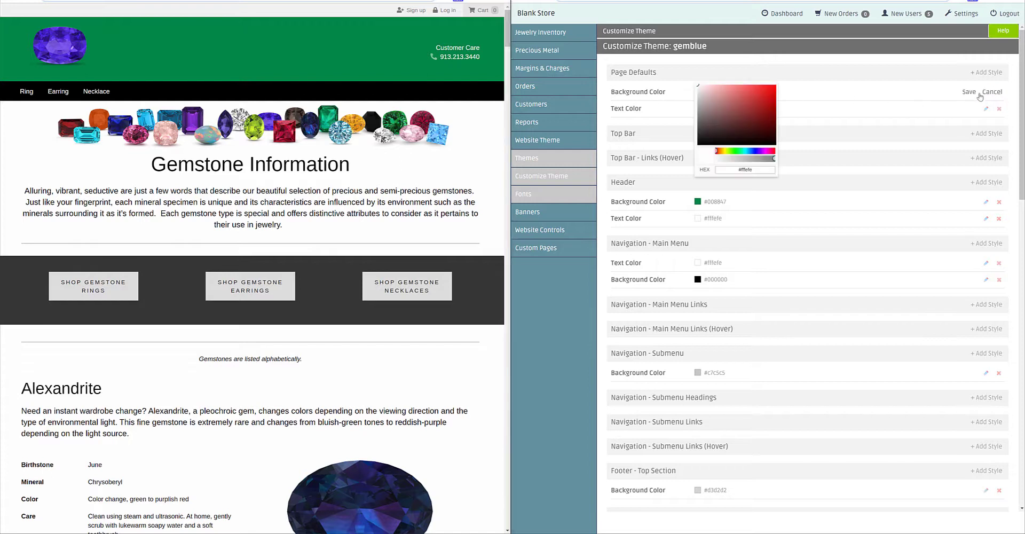
pyautogui.moveTo(698, 93); pyautogui.dragTo(693, 181)
pyautogui.click(969, 92)
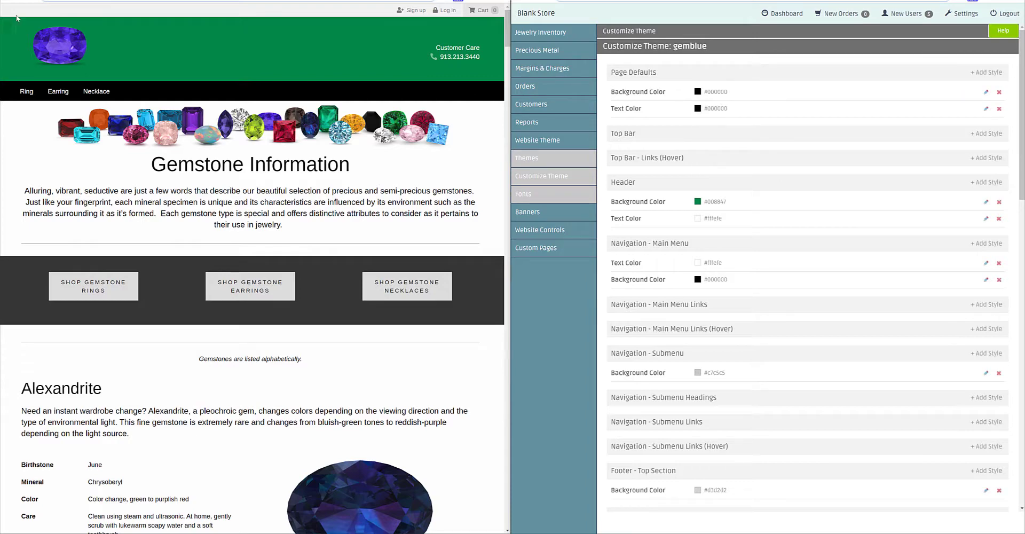
pyautogui.click(33, 2)
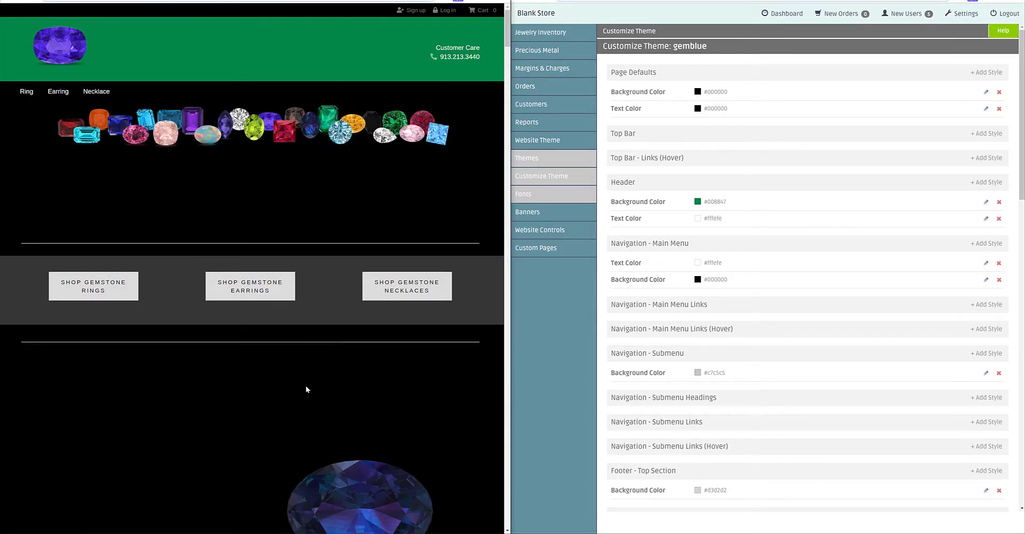
pyautogui.scroll(-10, 347, 444)
pyautogui.scroll(11, 347, 444)
# Set the Page Defaults text color to white #ffffff, save it and check the gemstone entries on the storefront
pyautogui.click(986, 108)
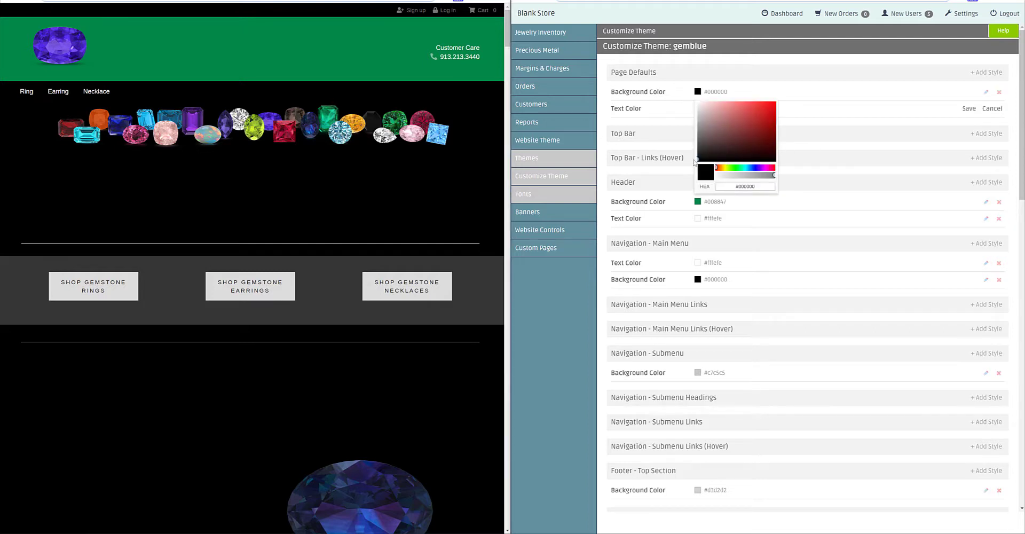
pyautogui.moveTo(694, 162); pyautogui.dragTo(687, 99)
pyautogui.click(968, 109)
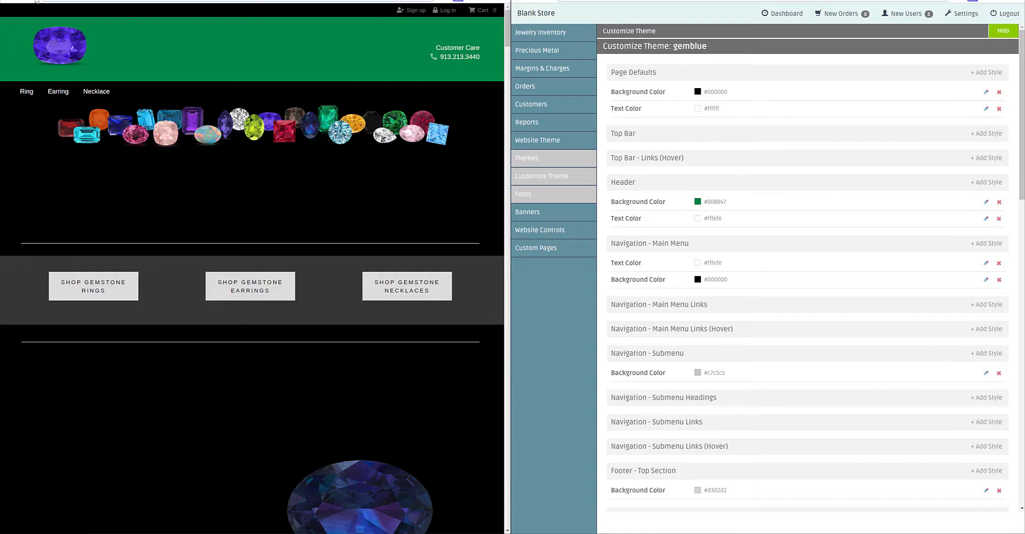
pyautogui.scroll(-3, 379, 395)
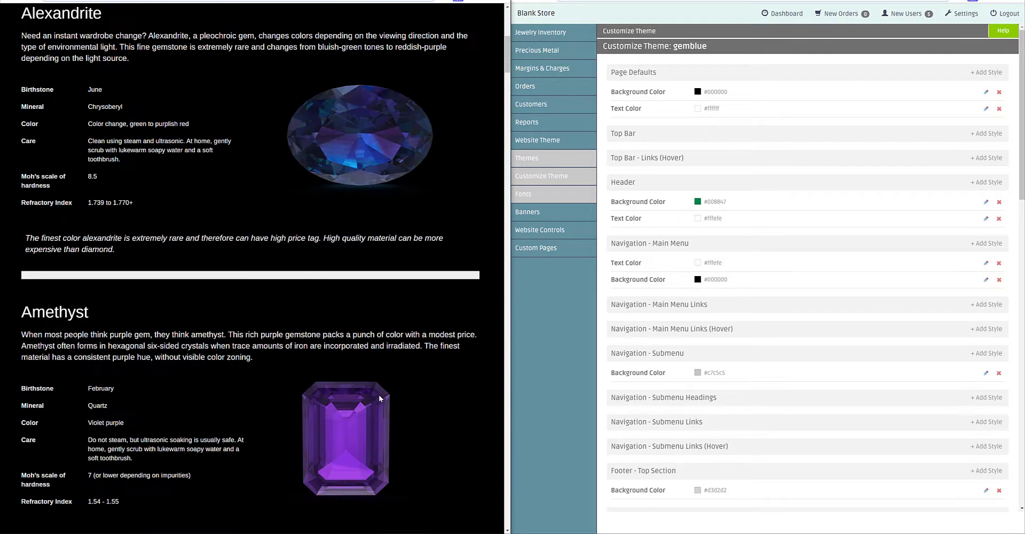
pyautogui.scroll(-8, 379, 395)
pyautogui.scroll(20, 379, 396)
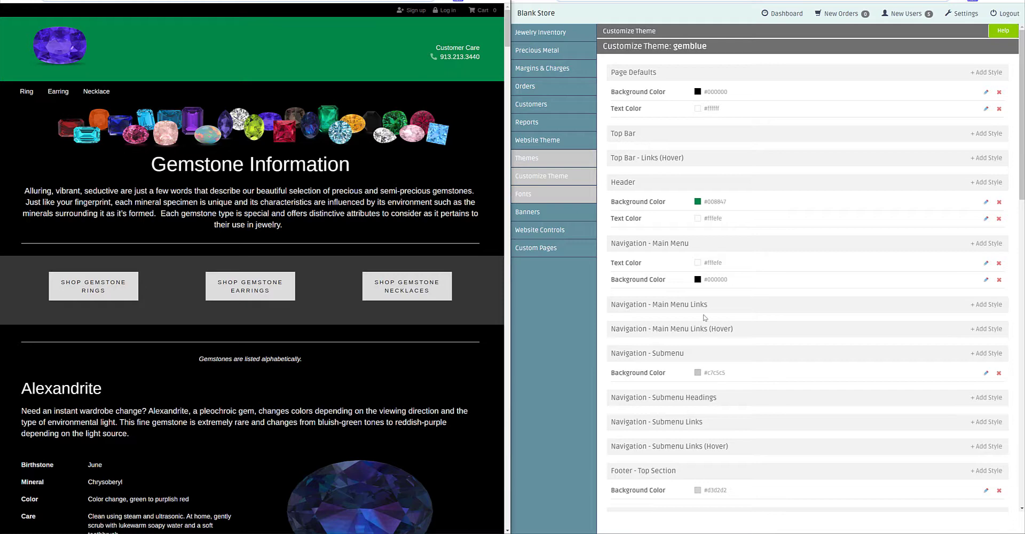
# Compare the navigation and footer style entries with the storefront home page's footer sections and main menu submenus
pyautogui.scroll(-3, 708, 443)
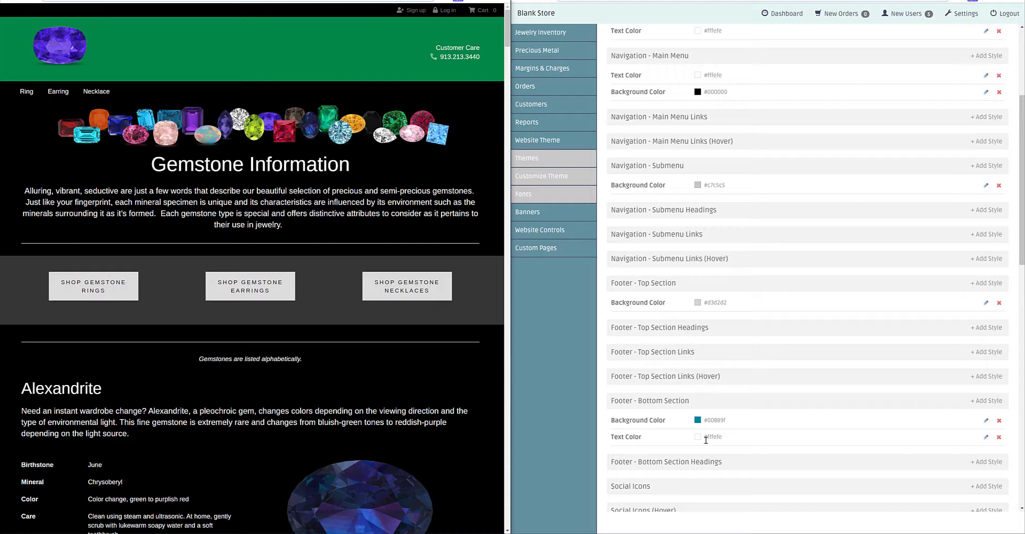
pyautogui.click(87, 43)
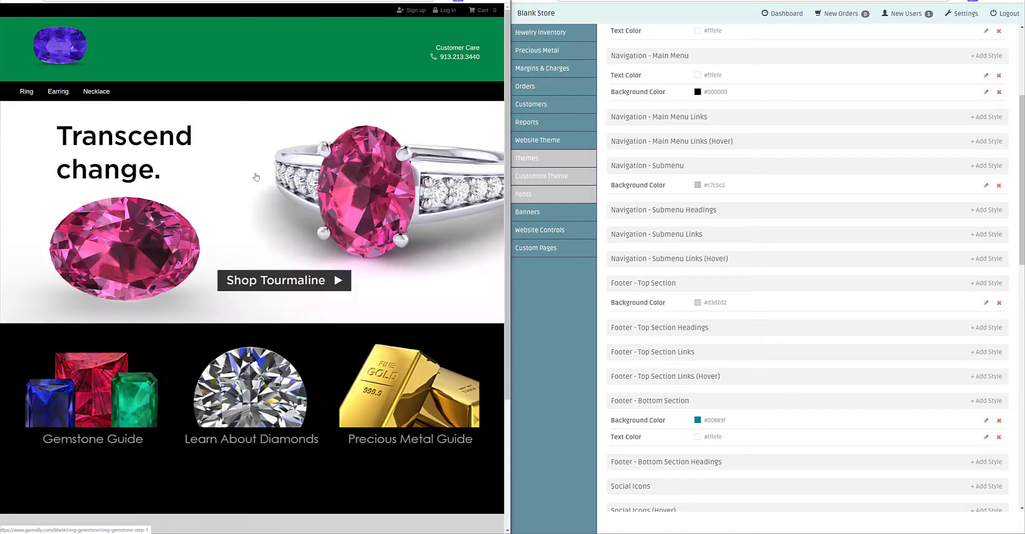
pyautogui.scroll(-3, 291, 374)
pyautogui.scroll(3, 291, 408)
pyautogui.scroll(-3, 291, 408)
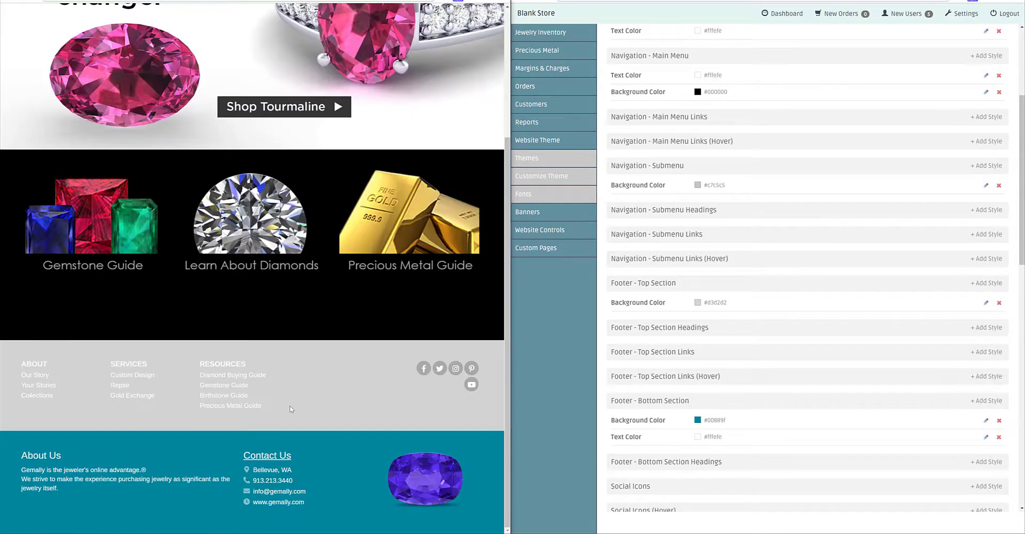
pyautogui.scroll(3, 328, 382)
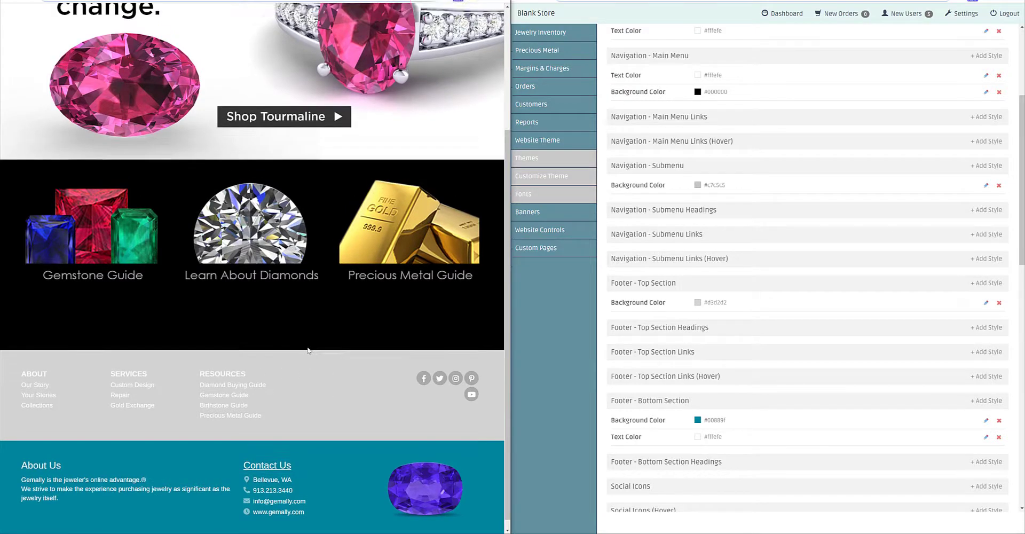
pyautogui.moveTo(14, 98)
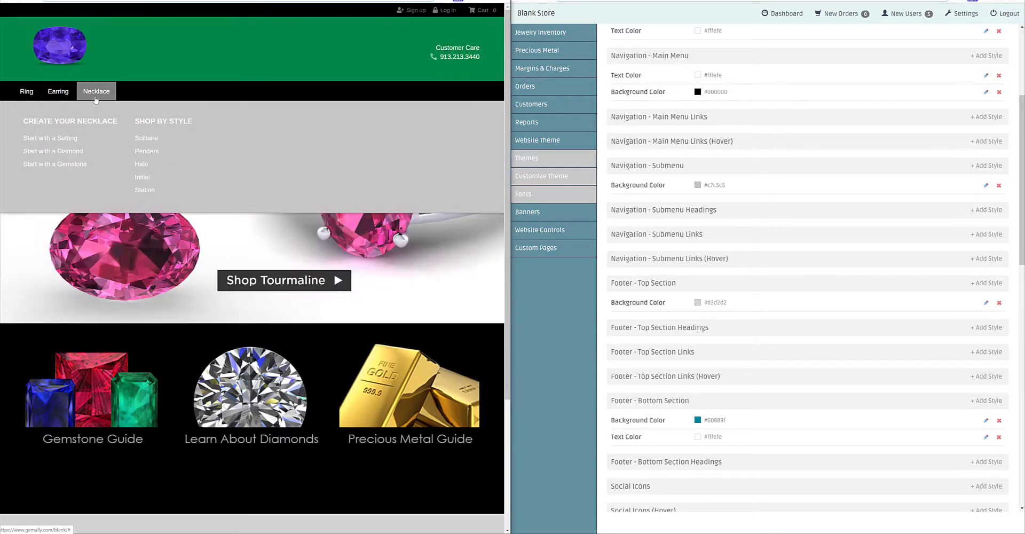
pyautogui.moveTo(193, 100)
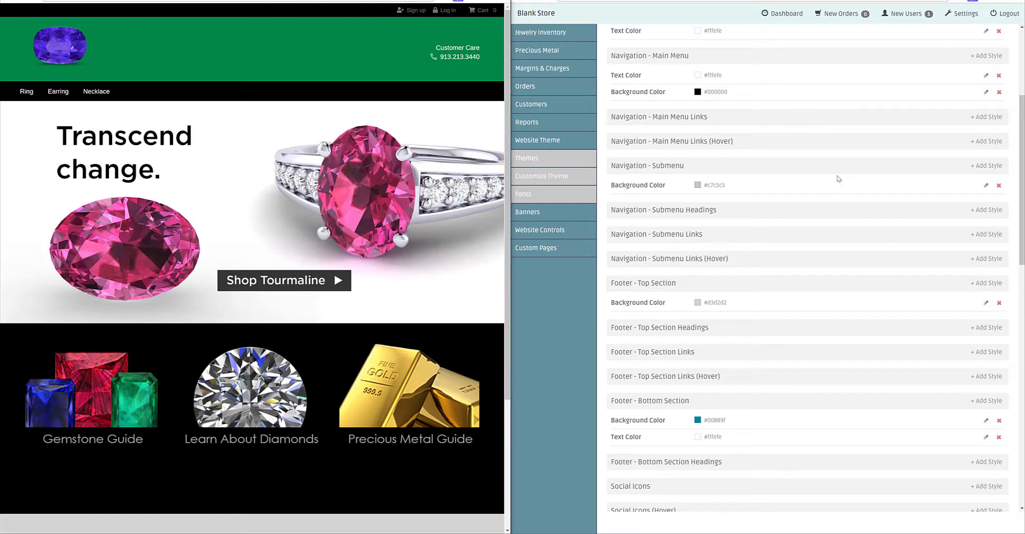
# Add a Text Case style of UPPERCASE to Navigation - Main Menu, save it and refresh the storefront
pyautogui.scroll(4, 839, 180)
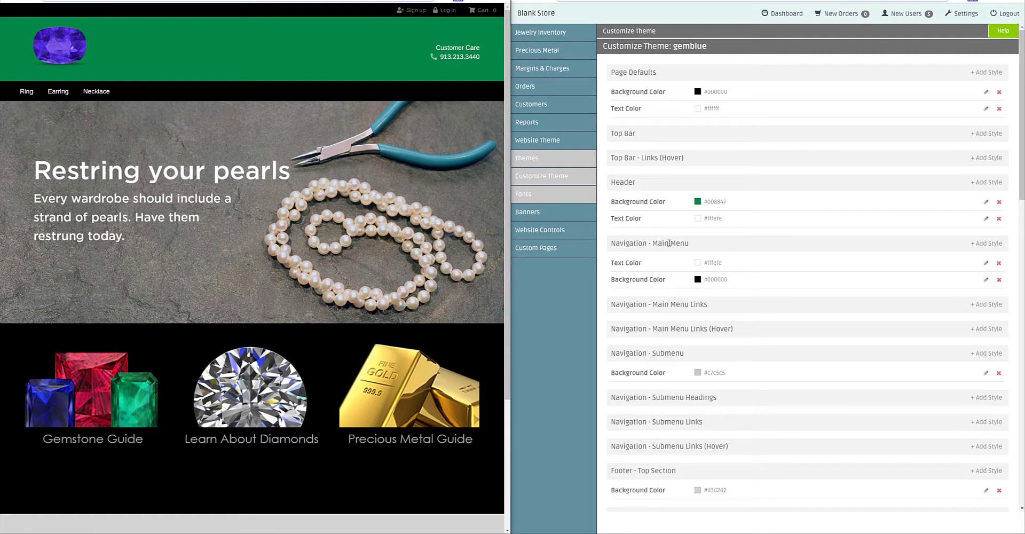
pyautogui.click(987, 243)
pyautogui.click(667, 301)
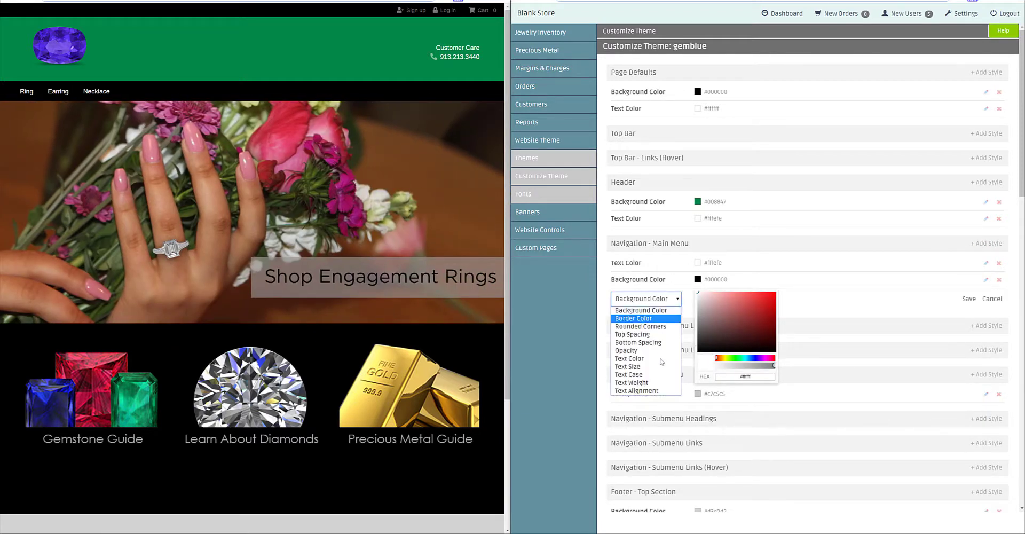
pyautogui.click(657, 376)
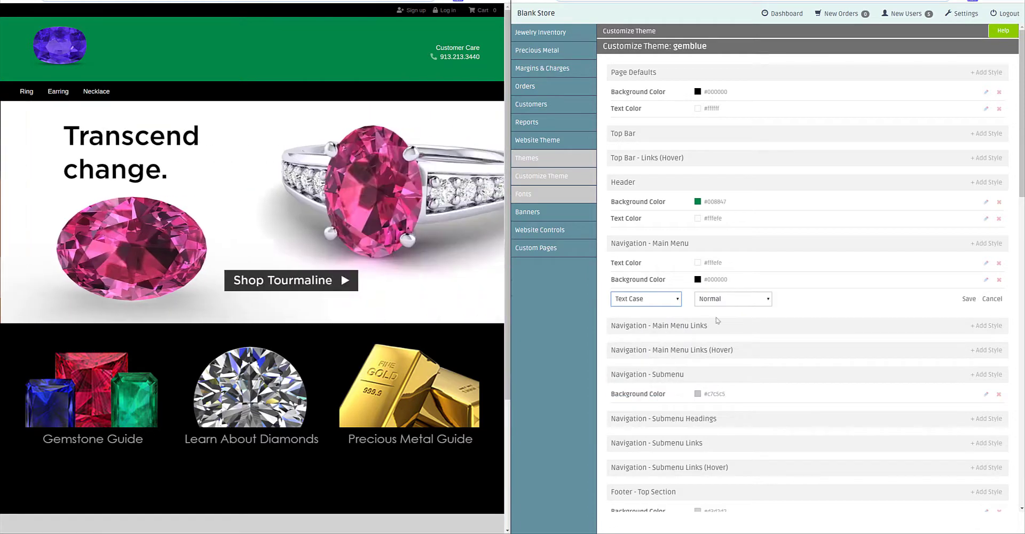
pyautogui.click(728, 300)
pyautogui.click(727, 327)
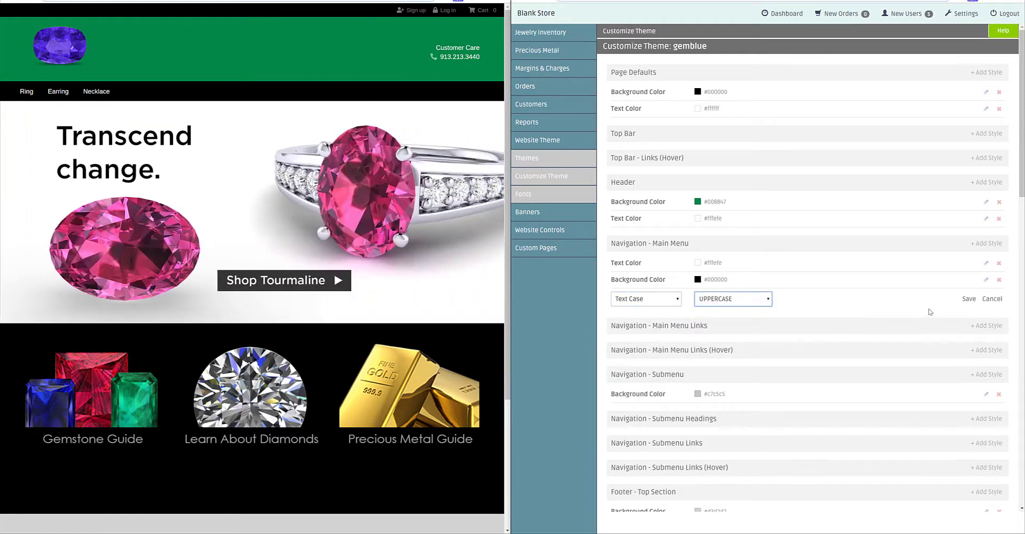
pyautogui.click(968, 298)
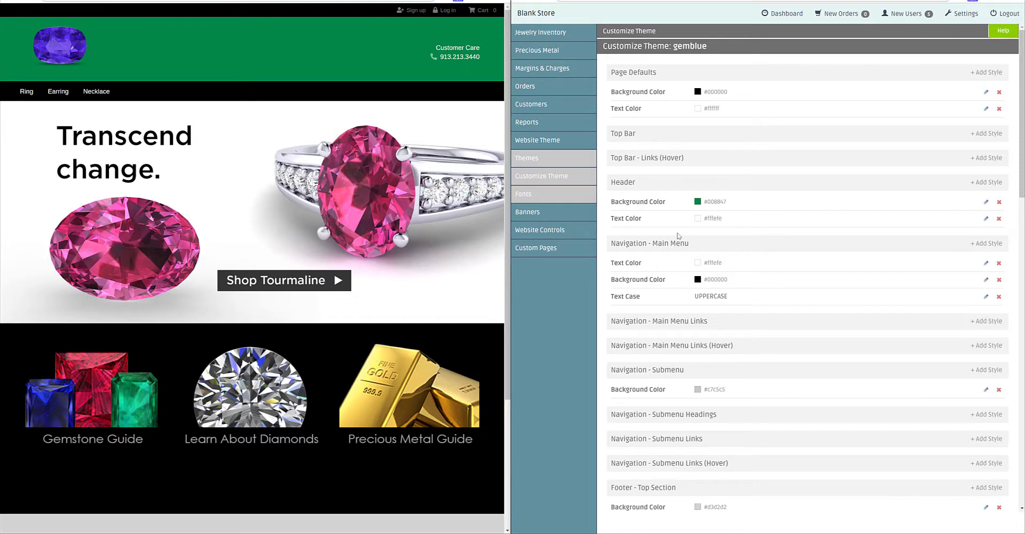
pyautogui.click(33, 5)
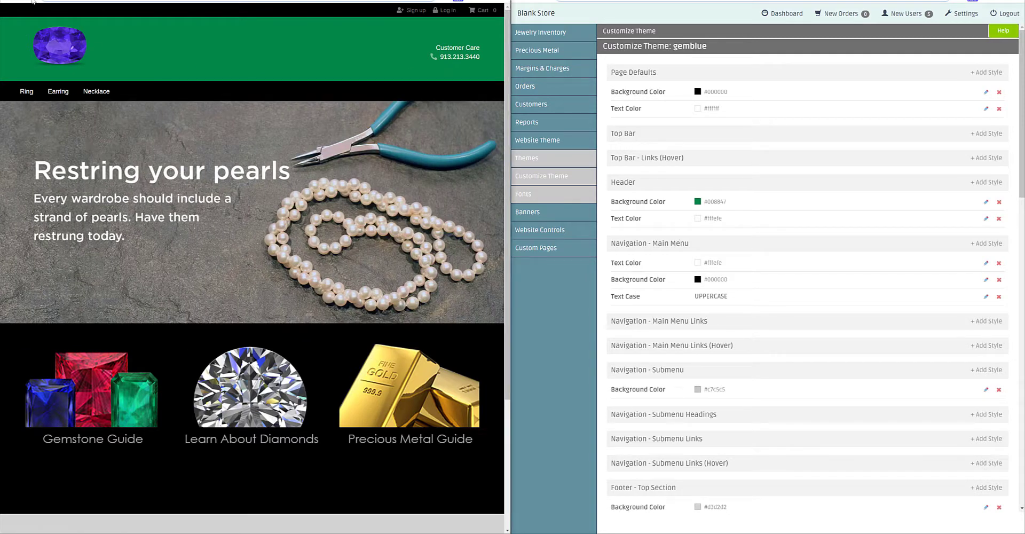
pyautogui.moveTo(107, 95)
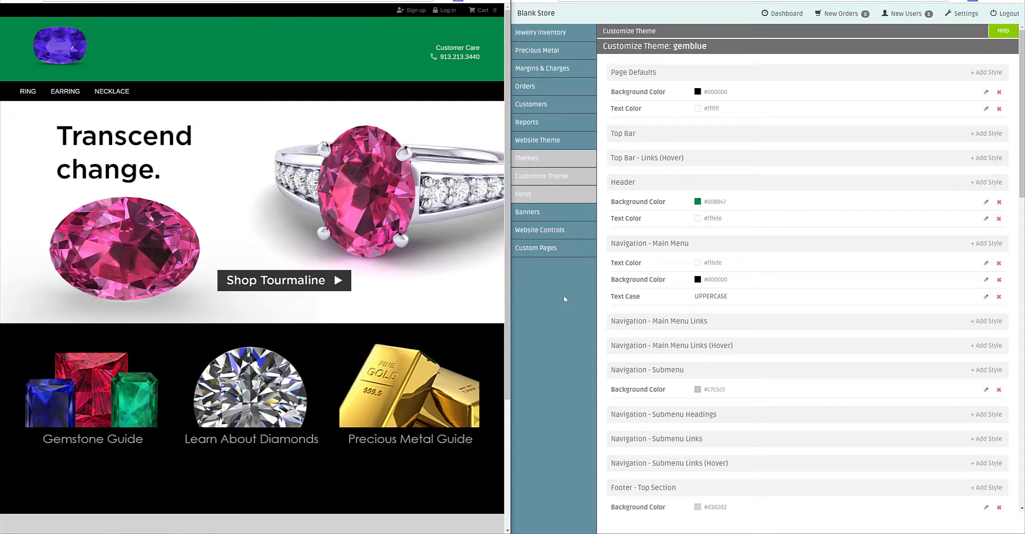
# Open the theme font settings and try Averia Libre and Amaranth as the storefront font
pyautogui.click(550, 195)
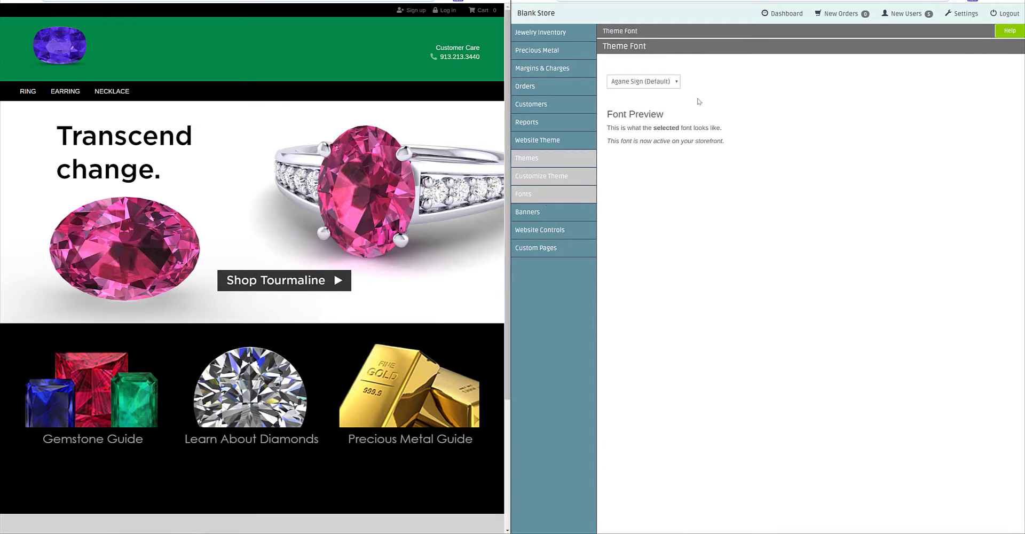
pyautogui.click(675, 83)
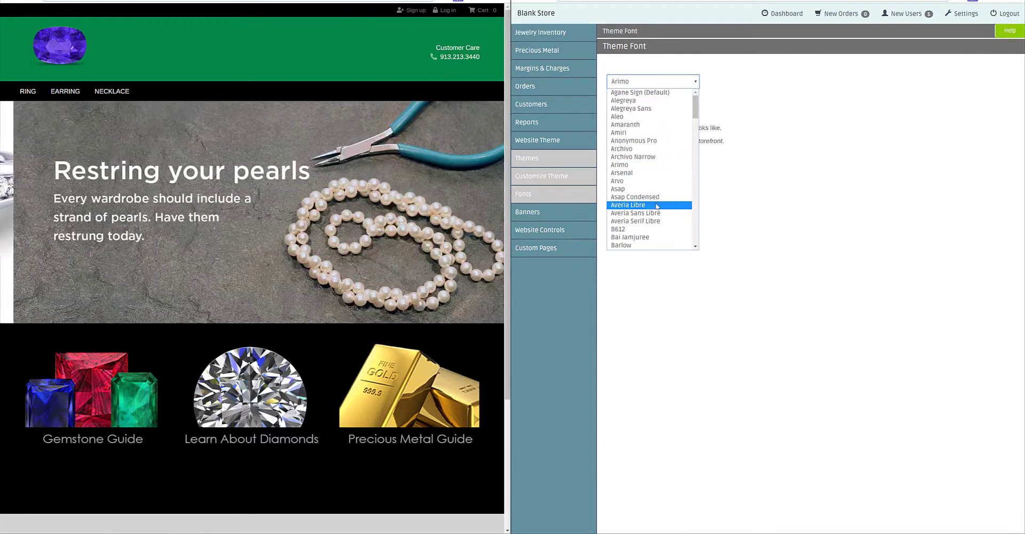
pyautogui.click(656, 204)
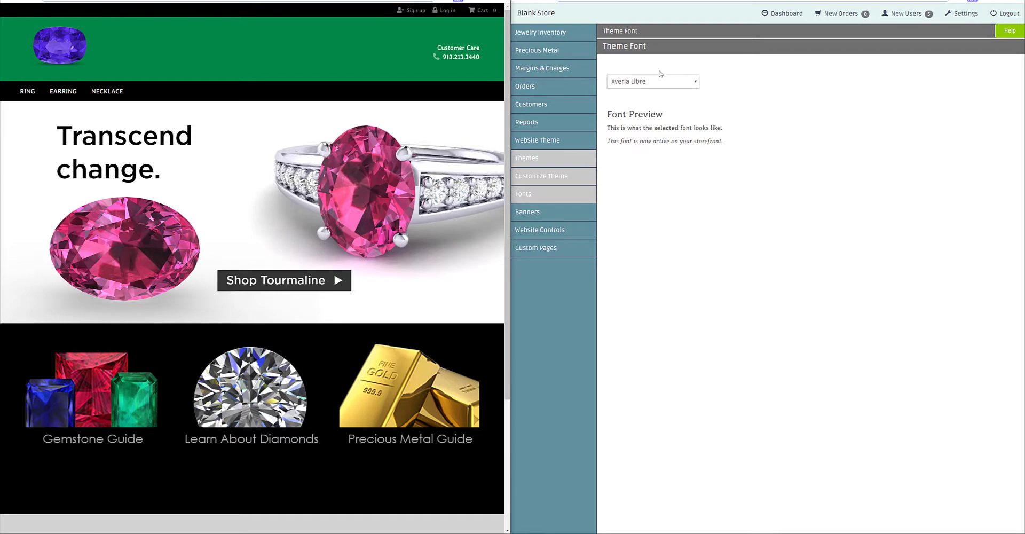
pyautogui.click(670, 85)
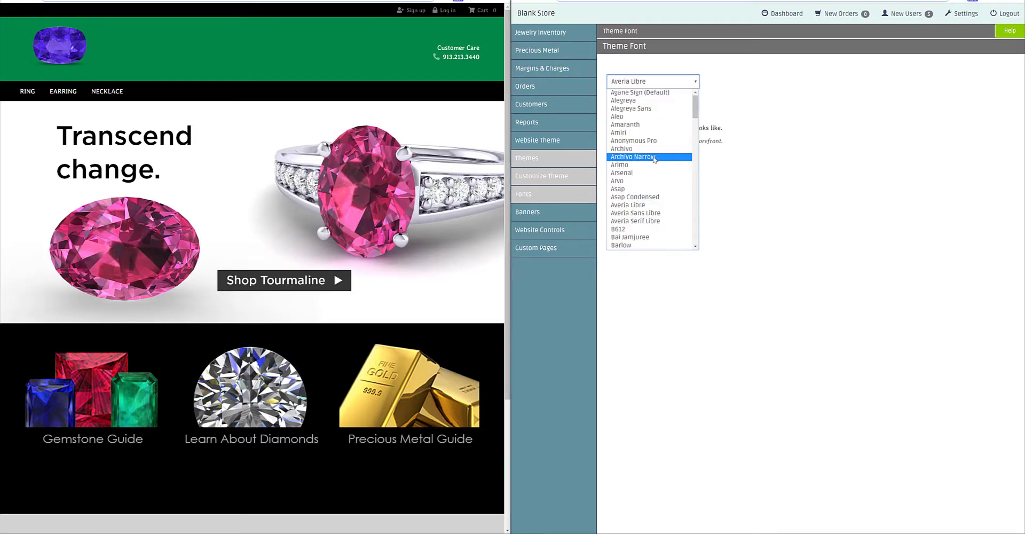
pyautogui.click(656, 125)
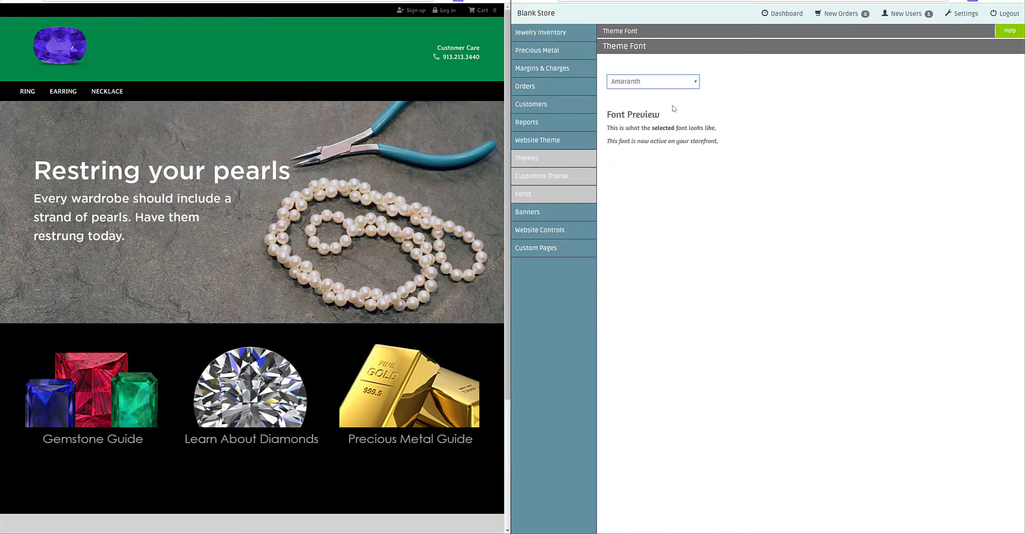
# Set the theme font to Agane Sign (Default) and collapse the website theme options
pyautogui.press('Up')
pyautogui.press('Up')
pyautogui.press('Up')
pyautogui.press('Up')
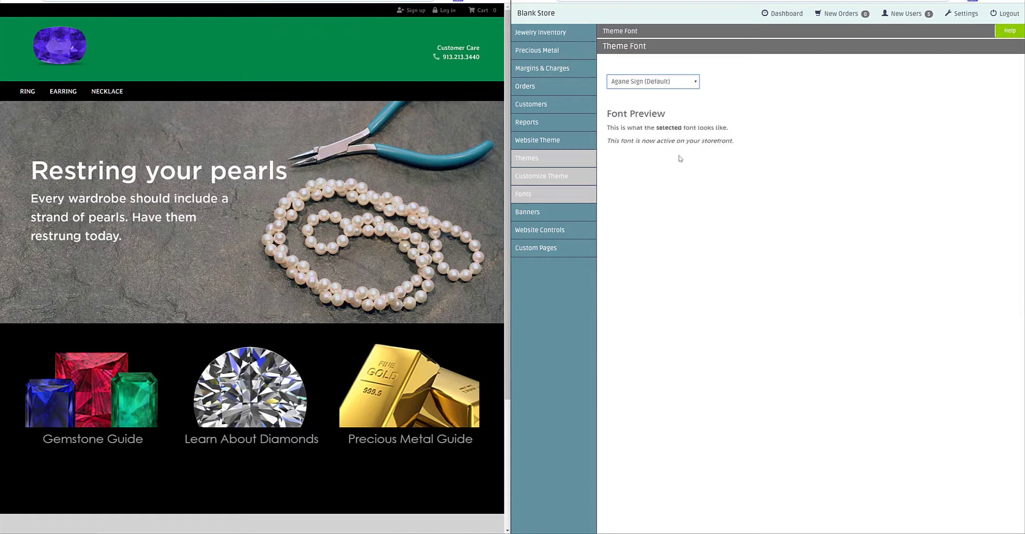
pyautogui.click(689, 174)
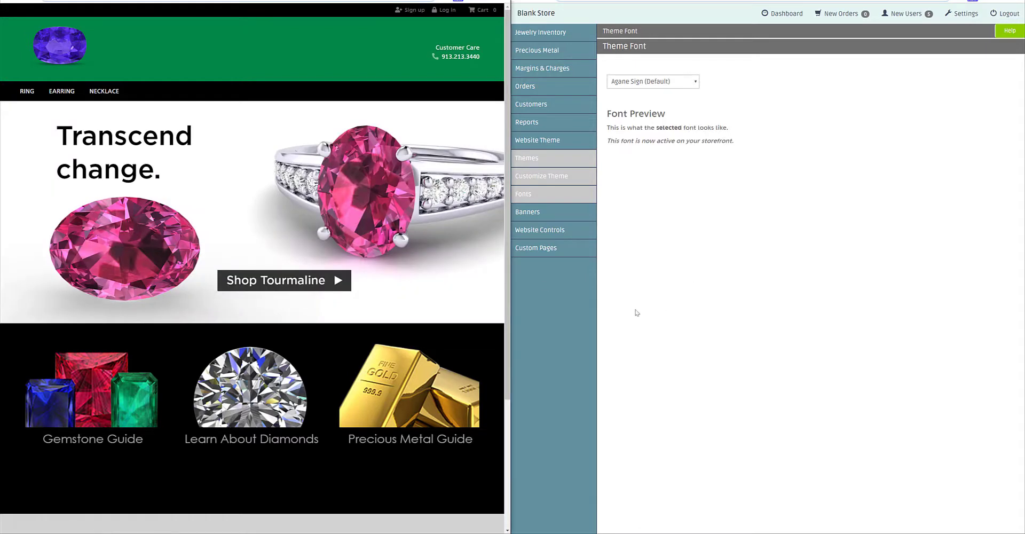
pyautogui.click(563, 149)
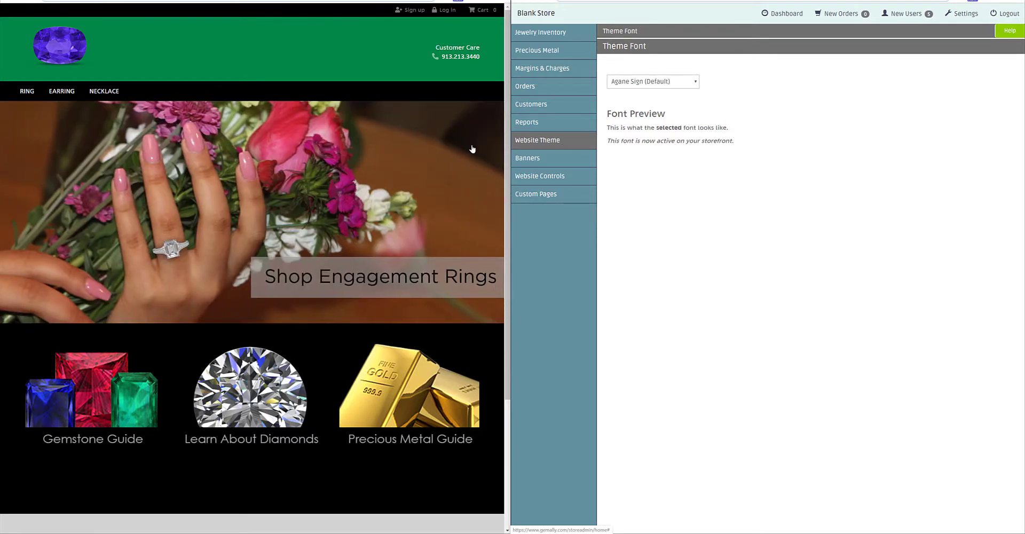
# Open the PayPal Token settings in the website controls, examine the Sandbox and Production entries, and collapse the website control options
pyautogui.click(567, 177)
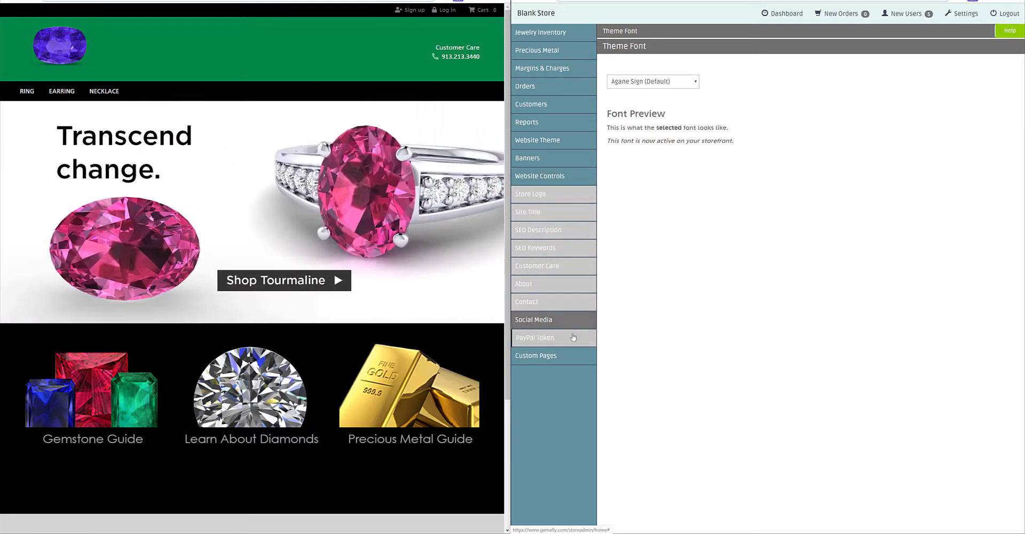
pyautogui.click(573, 337)
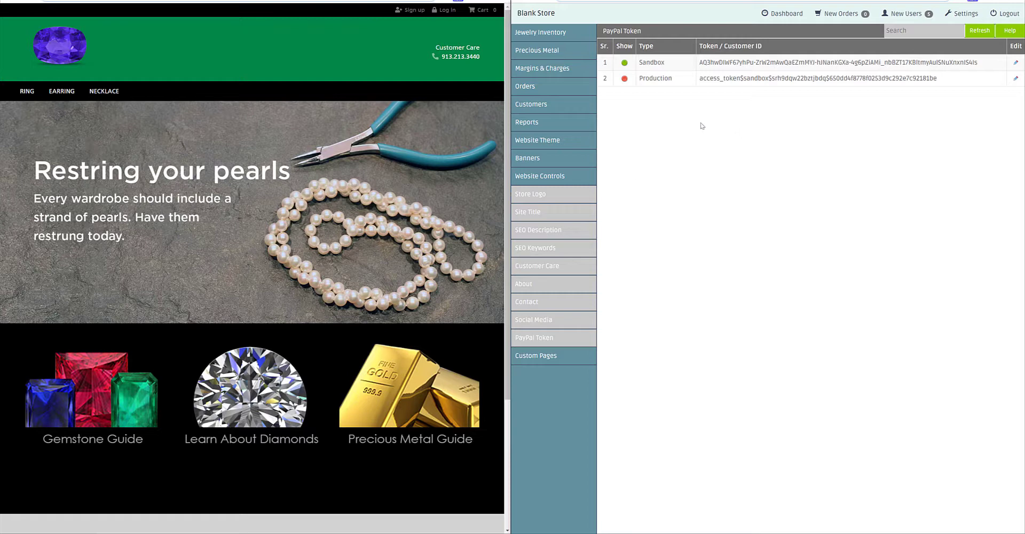
pyautogui.click(568, 178)
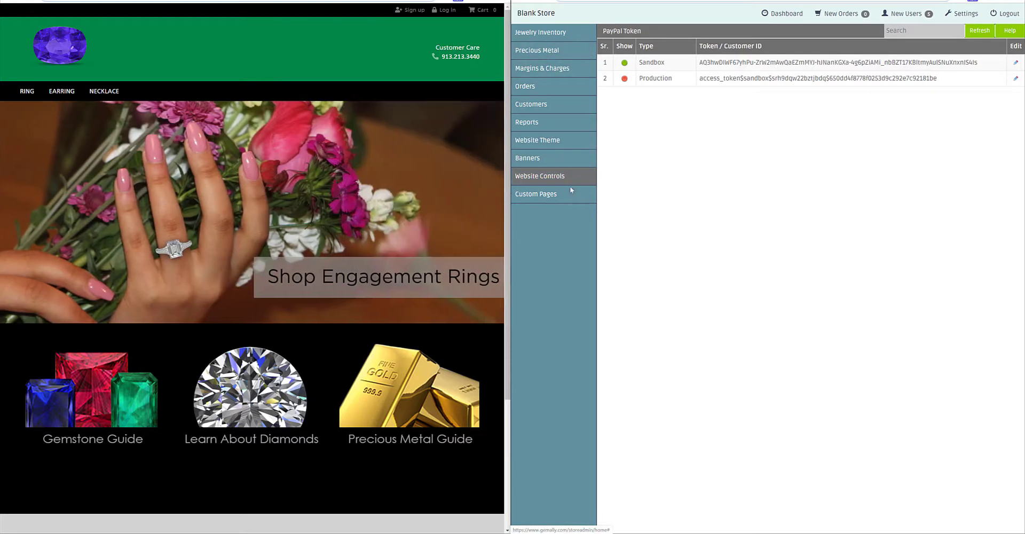
pyautogui.click(569, 183)
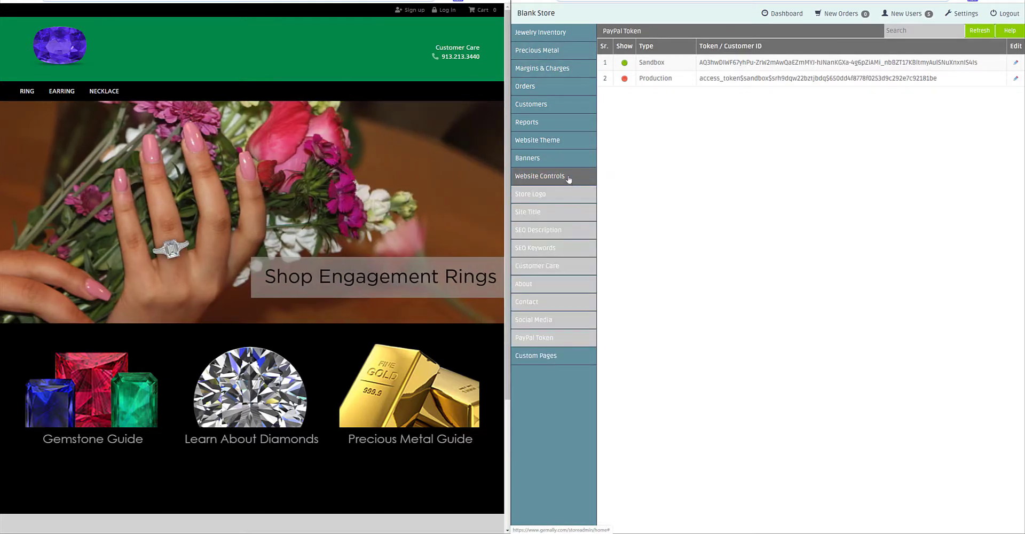
pyautogui.click(569, 178)
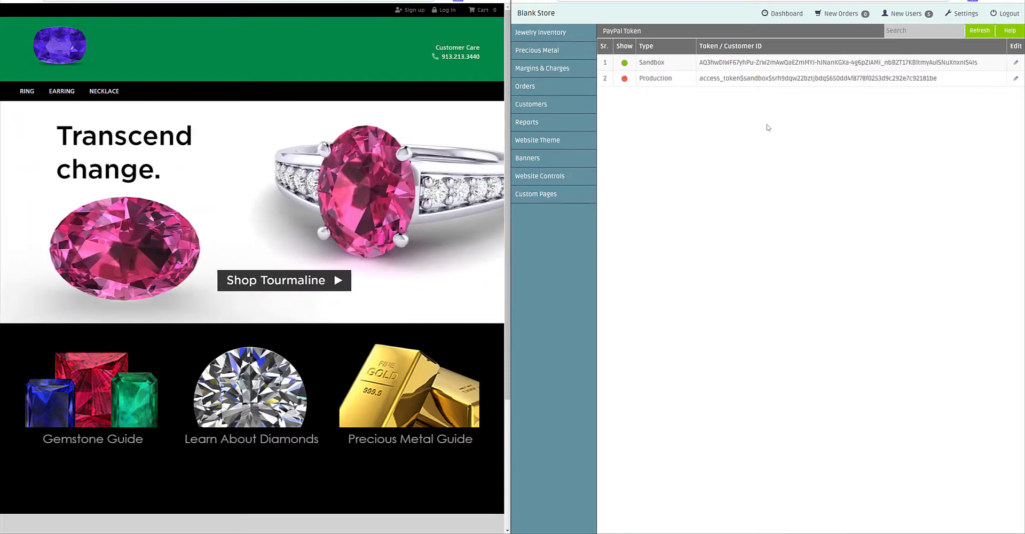
# Show the storefront ring styles for starting with a setting and open the customization settings of the gemblue theme
pyautogui.moveTo(27, 91)
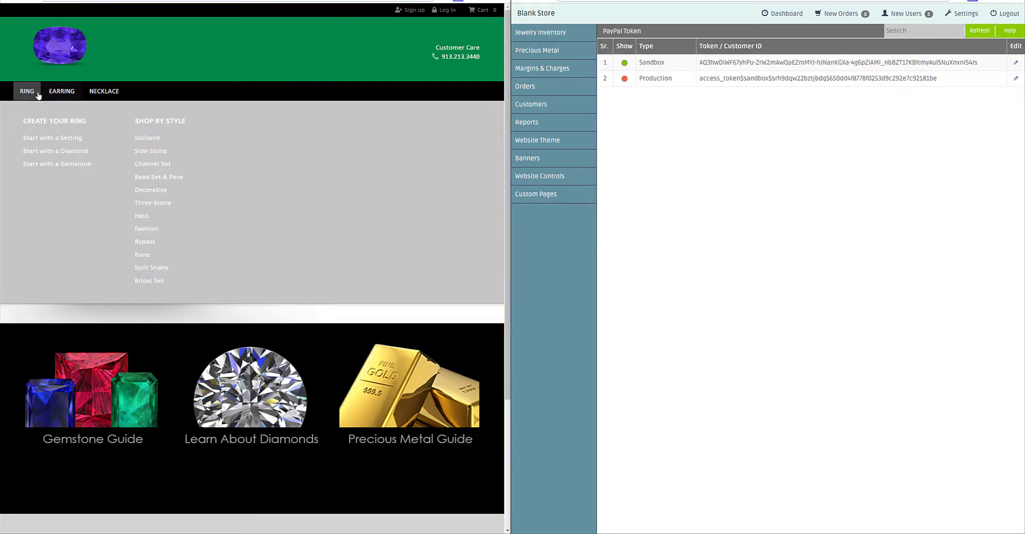
pyautogui.click(45, 143)
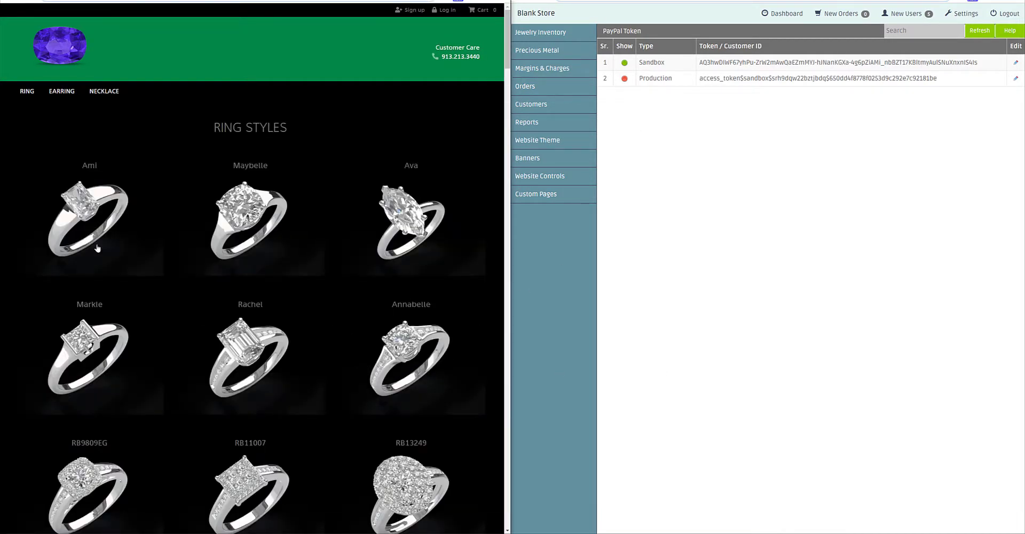
pyautogui.click(581, 141)
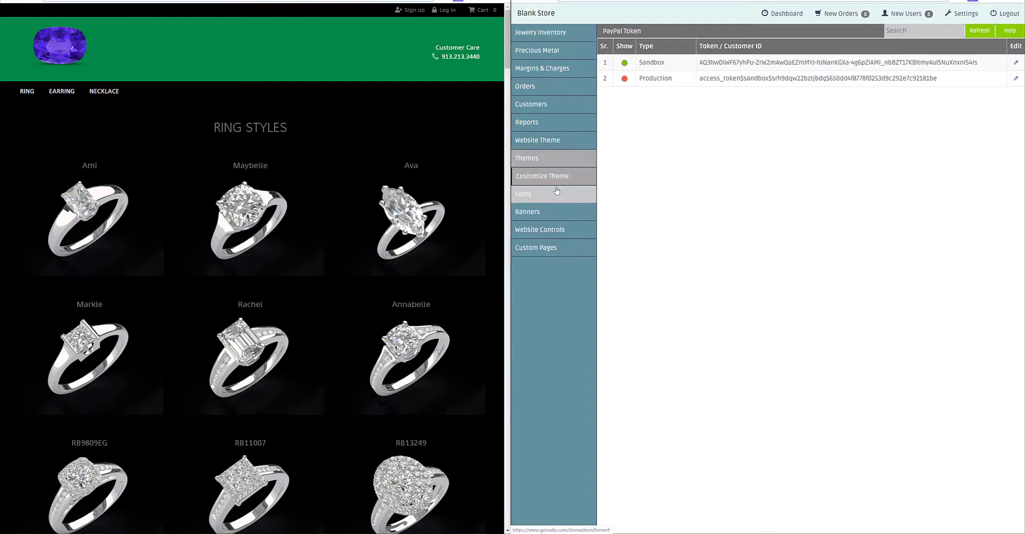
pyautogui.click(554, 172)
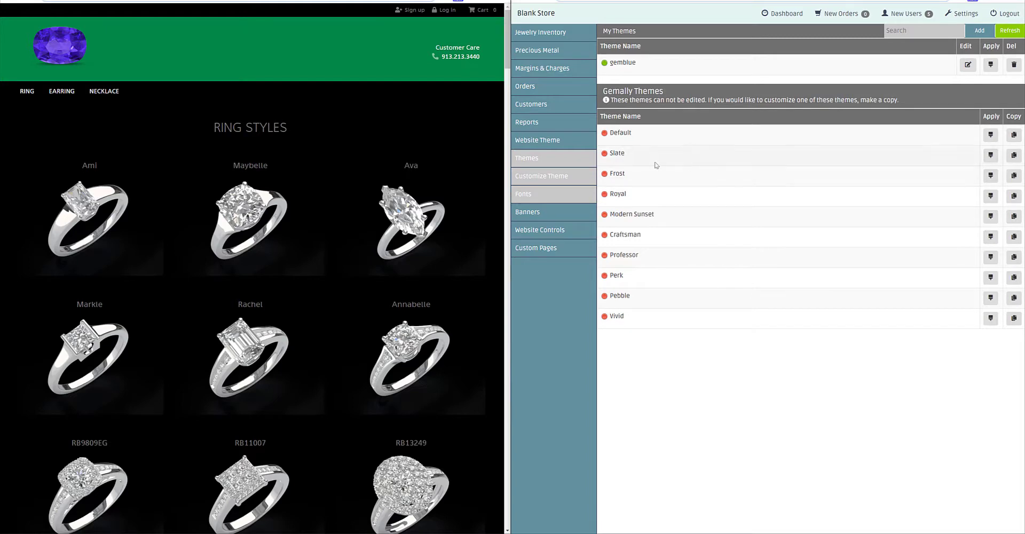
pyautogui.click(557, 176)
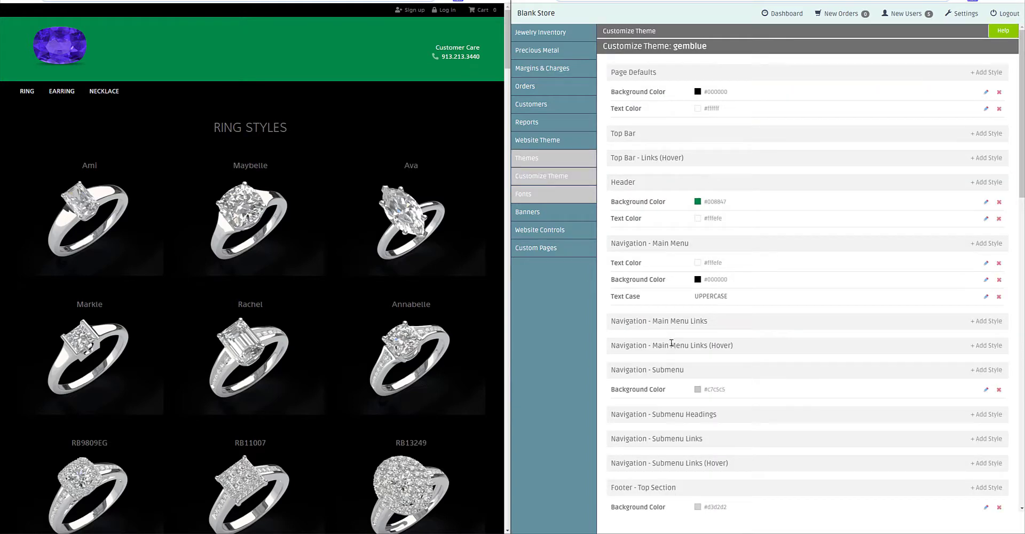
# Add a Background Color style of #e1dfdf to Grid View - Thumbnails, save it and check the storefront ring grid
pyautogui.scroll(-15, 671, 342)
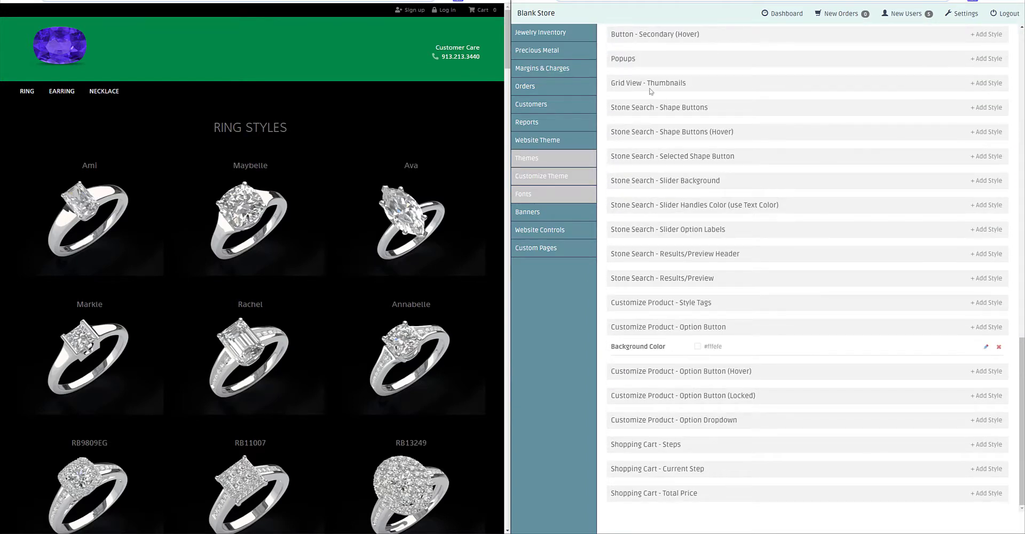
pyautogui.click(987, 83)
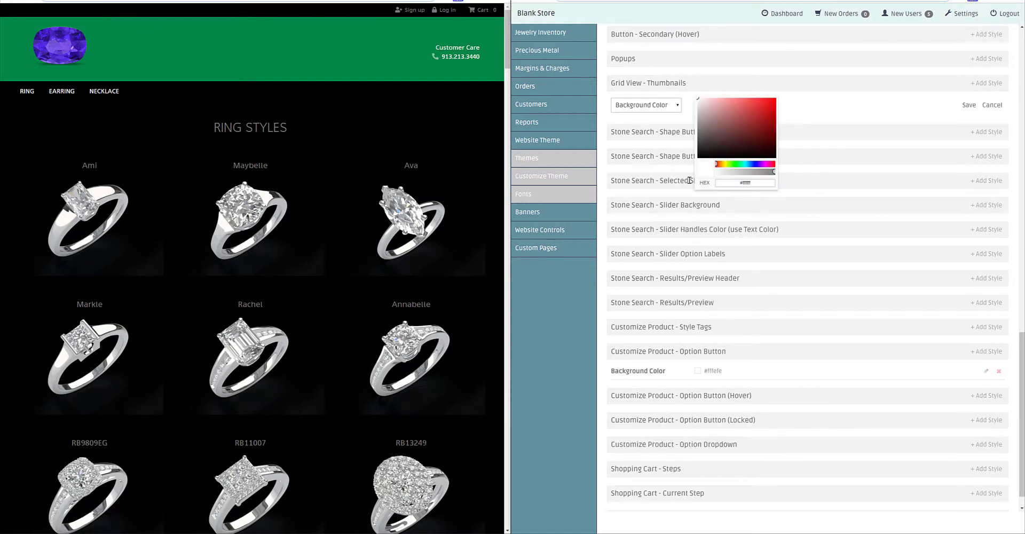
pyautogui.moveTo(699, 101); pyautogui.dragTo(698, 104)
pyautogui.click(968, 105)
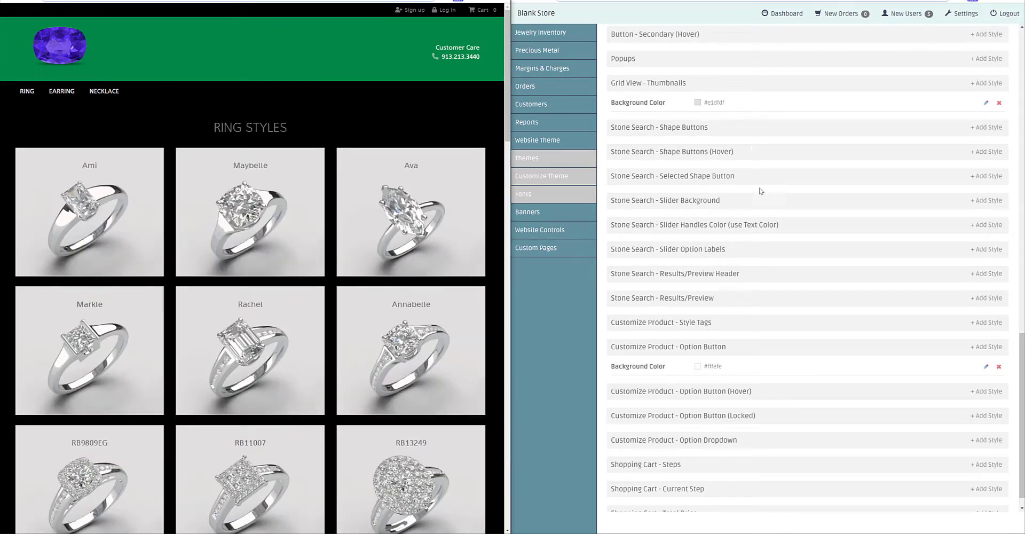
pyautogui.scroll(-10, 409, 396)
pyautogui.scroll(10, 409, 396)
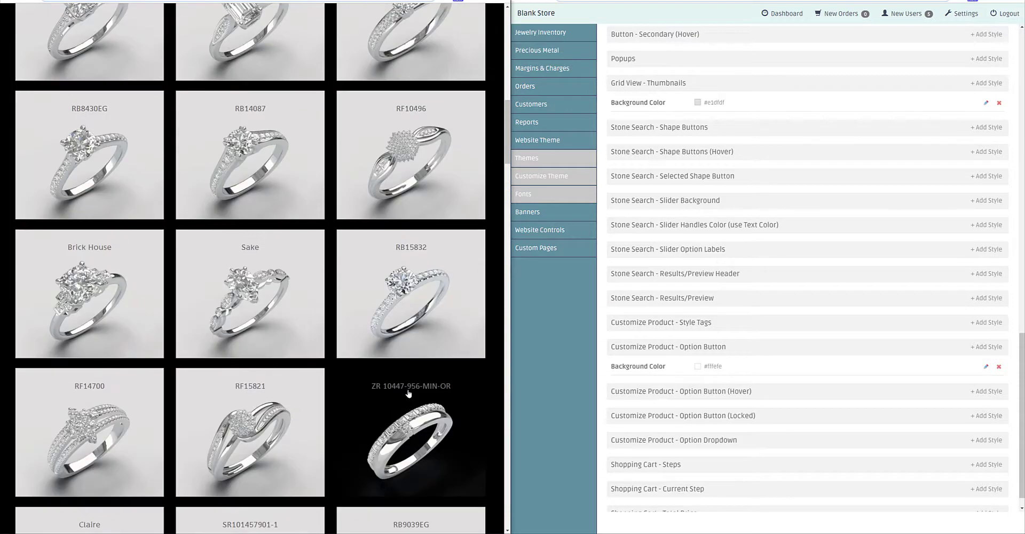